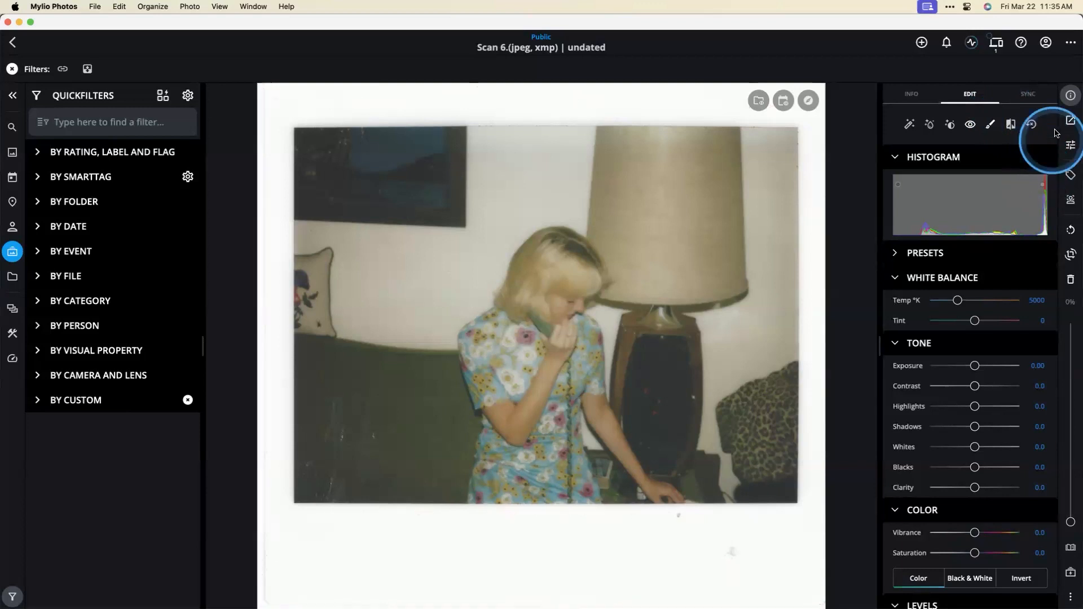
# Step: Crop the Scan 6 photo on all four sides to remove the white border around the picture
pyautogui.click(1070, 255)
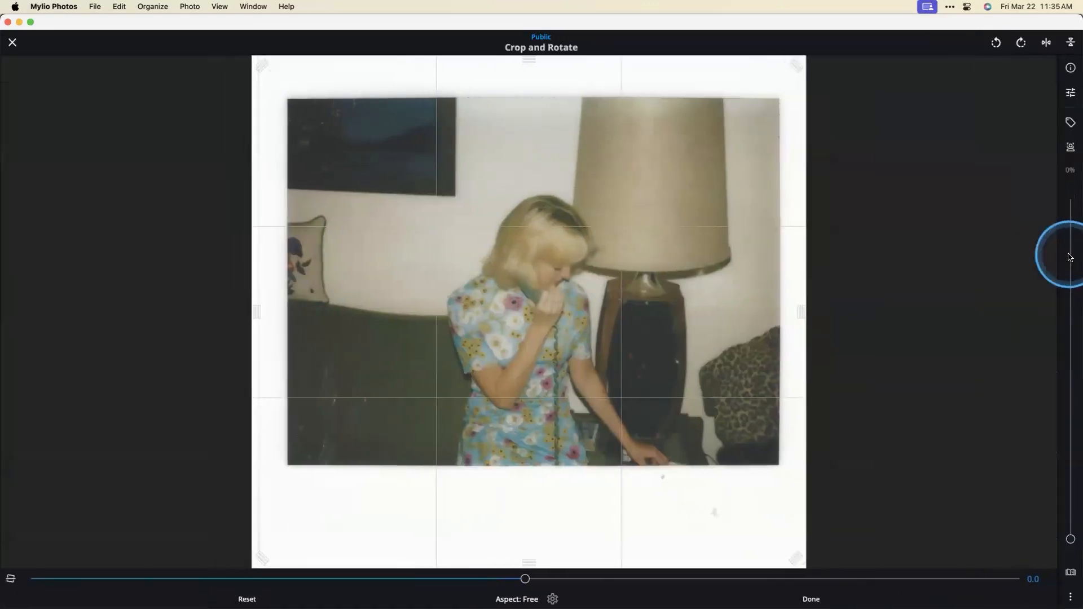
pyautogui.moveTo(526, 75); pyautogui.dragTo(527, 121)
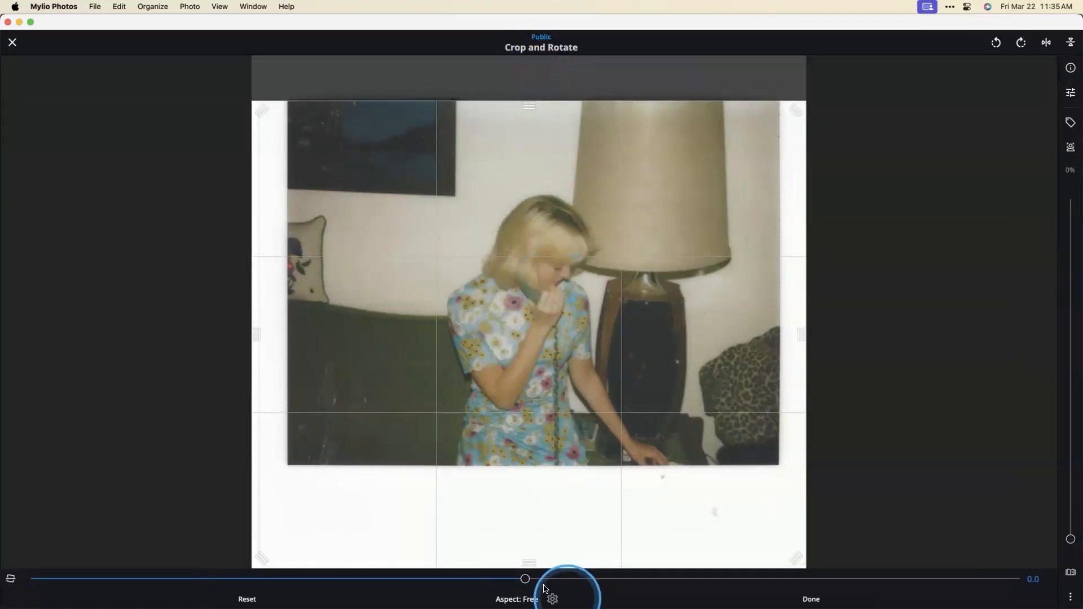
pyautogui.moveTo(529, 563); pyautogui.dragTo(542, 465)
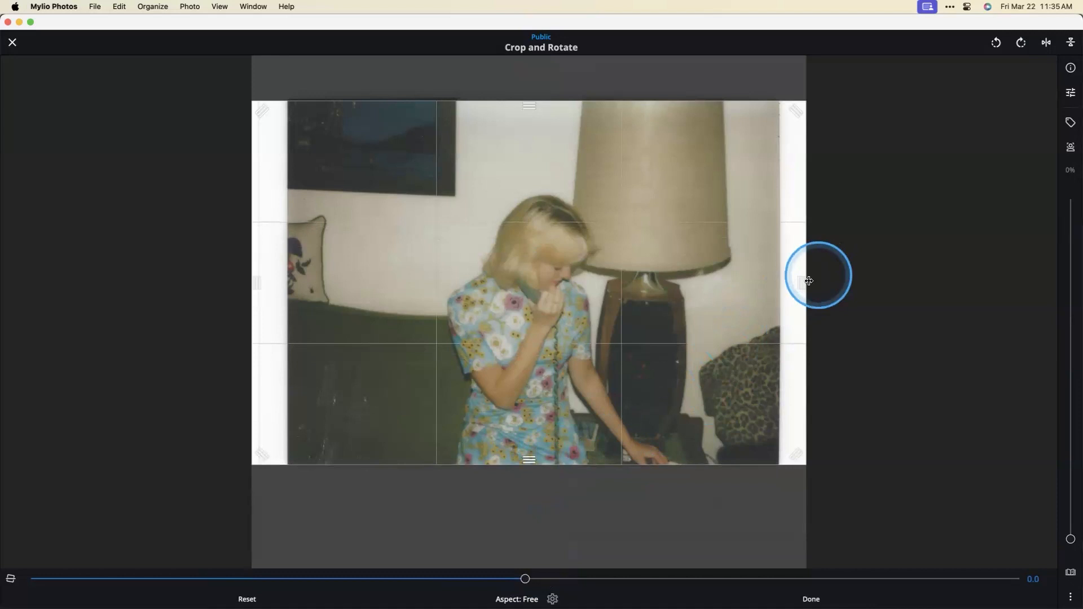
pyautogui.moveTo(795, 283); pyautogui.dragTo(767, 288)
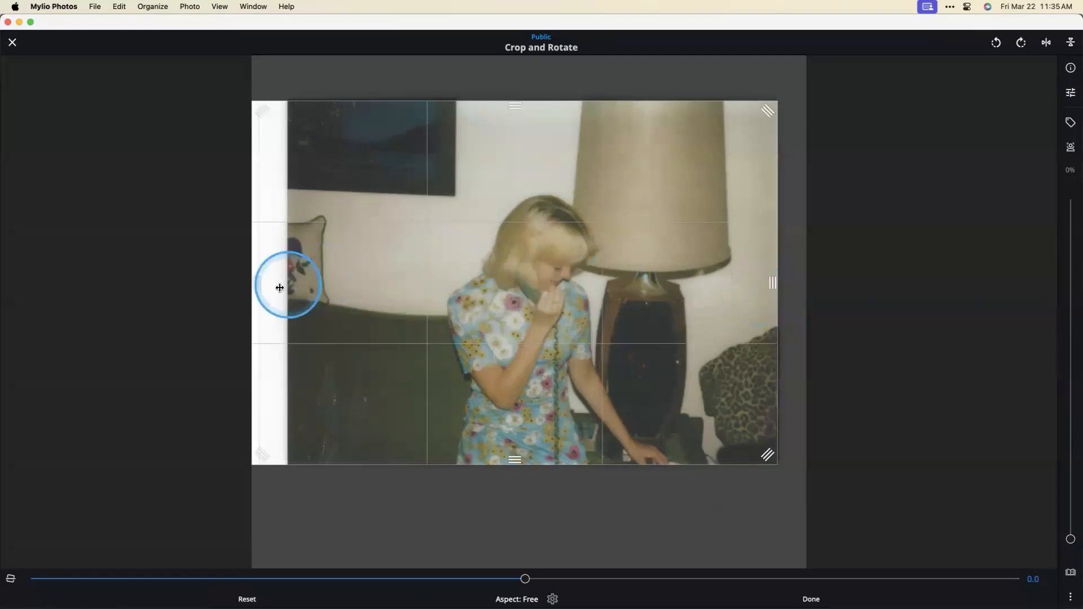
pyautogui.moveTo(261, 278); pyautogui.dragTo(296, 279)
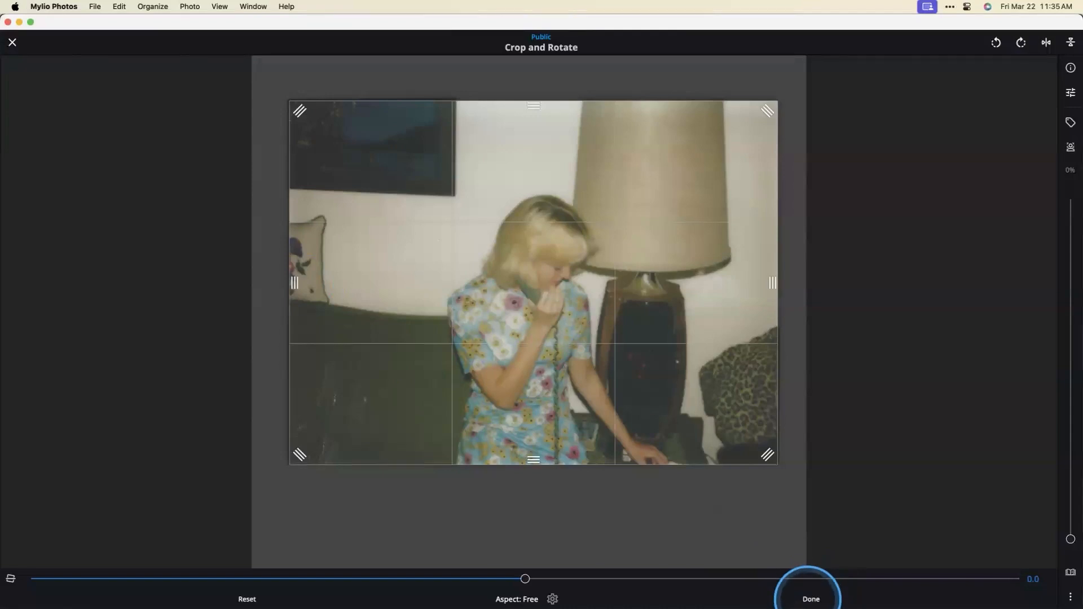
pyautogui.click(810, 598)
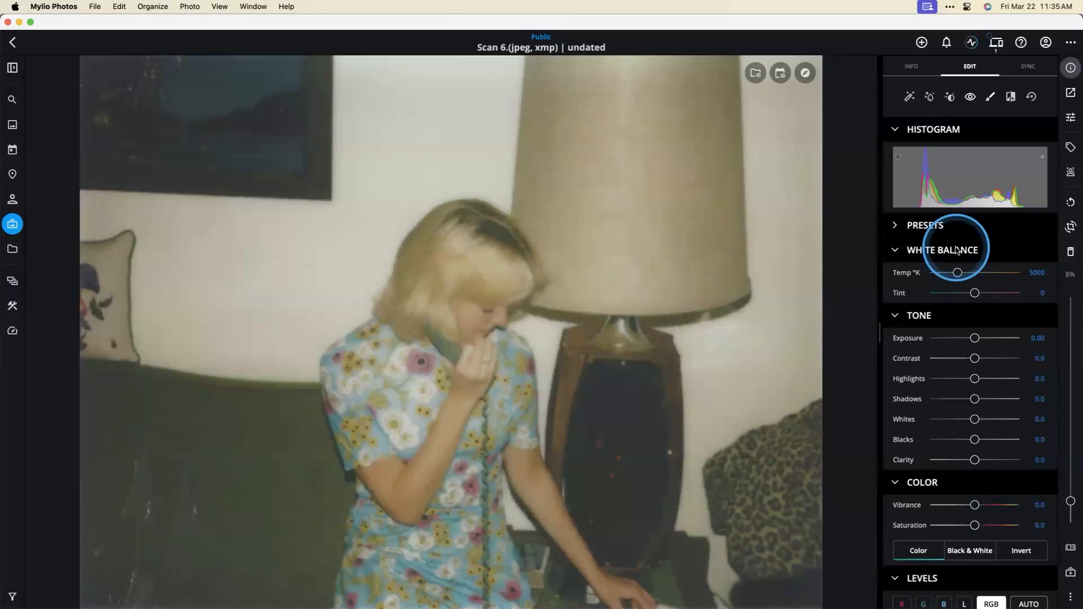
# Step: Apply the AutoTone and AutoEnhance corrections to the cropped photo of the woman by the lamp
pyautogui.click(951, 99)
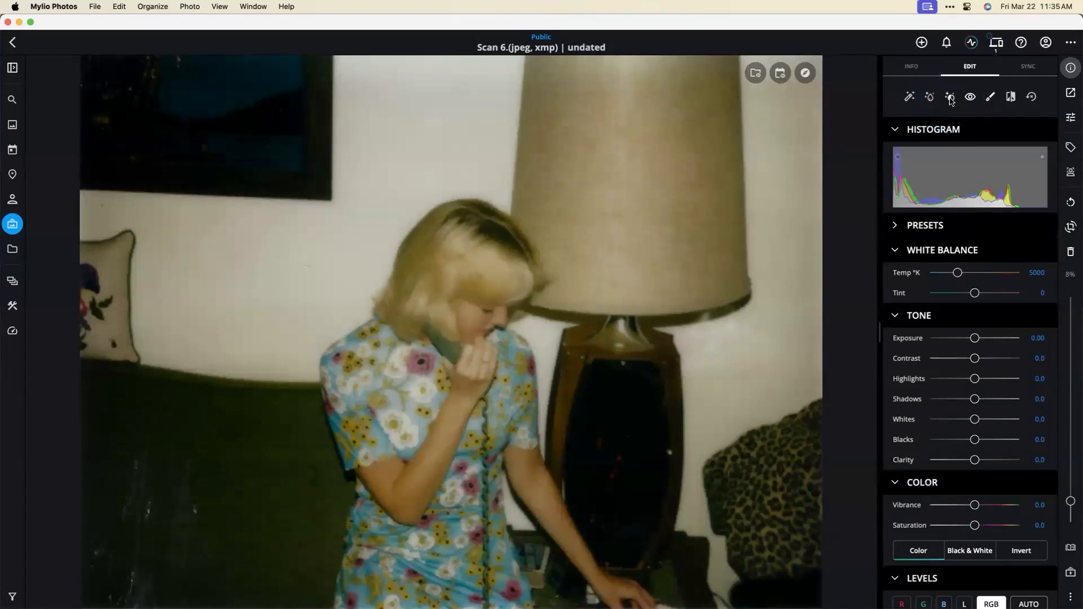
pyautogui.click(909, 98)
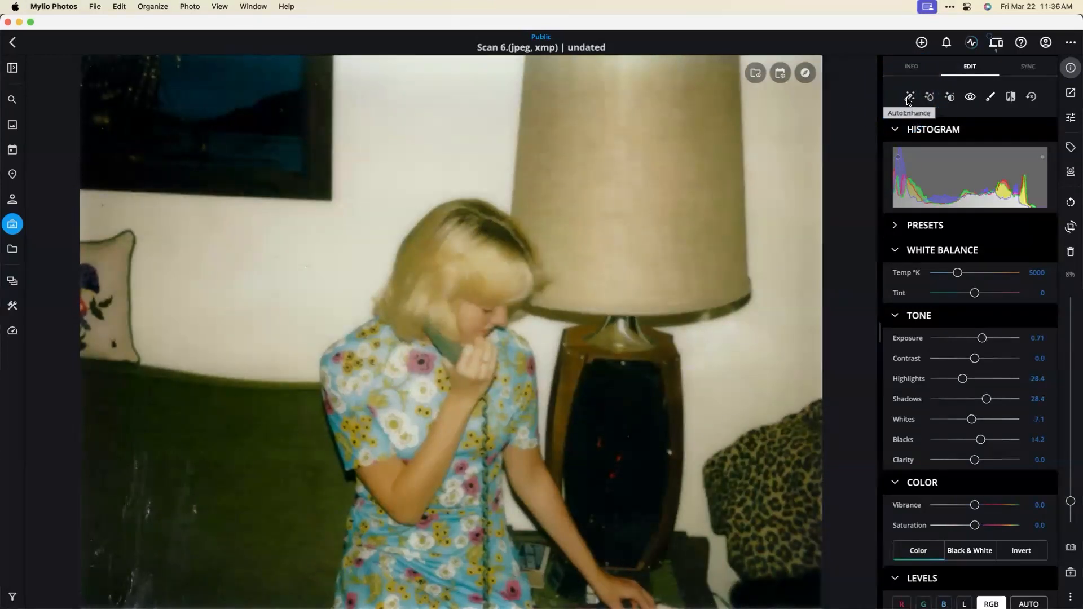
# Step: Set Blacks to 27.0 and Clarity to 25.0 on the Scan 6 photo, and compare it before and after
pyautogui.moveTo(983, 441); pyautogui.dragTo(986, 460)
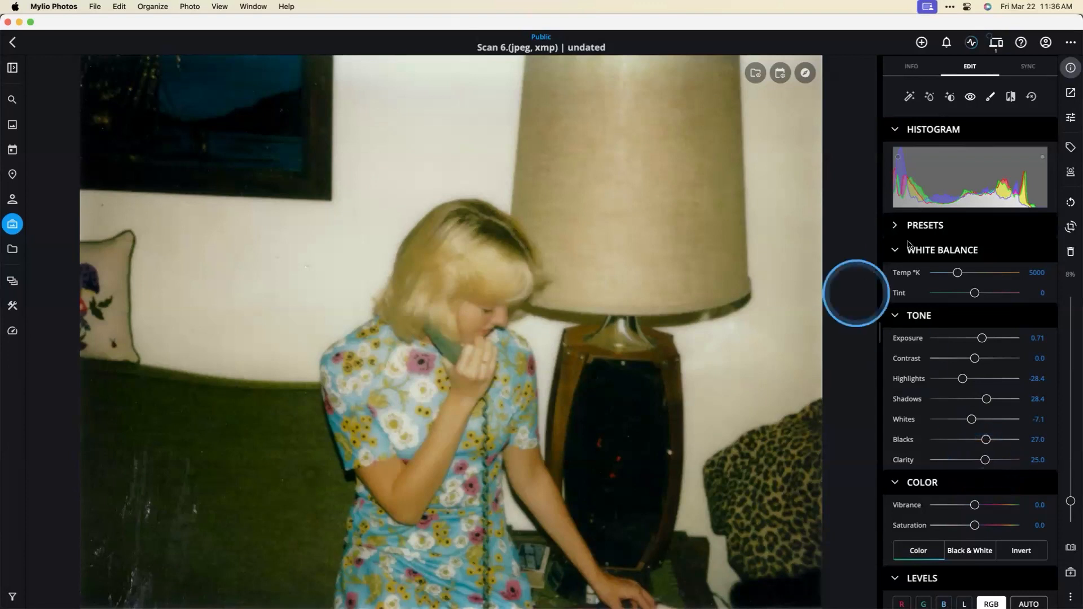
pyautogui.click(1011, 97)
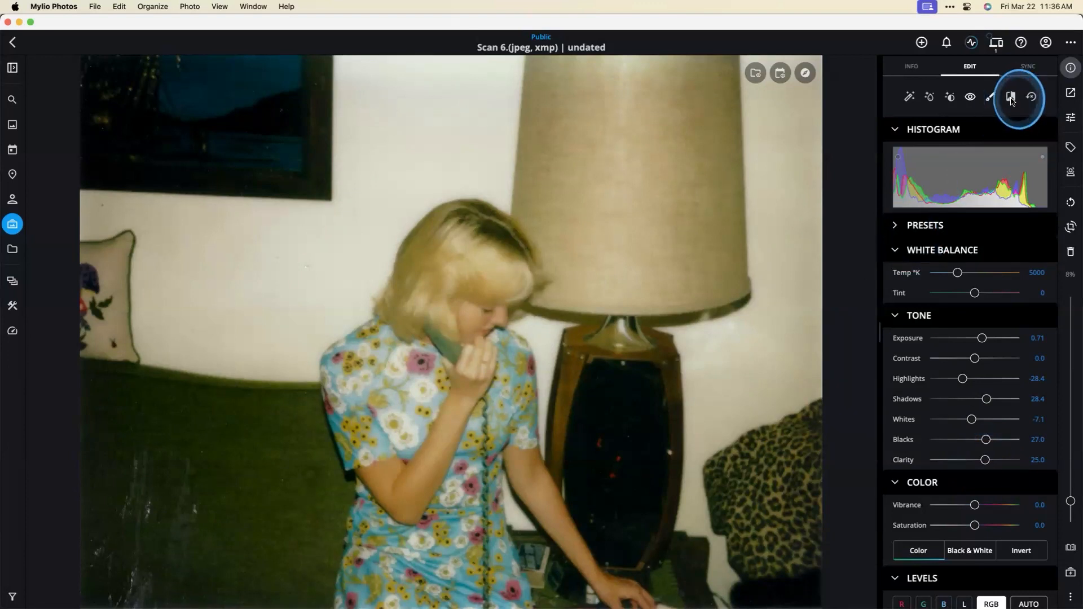
pyautogui.click(1011, 98)
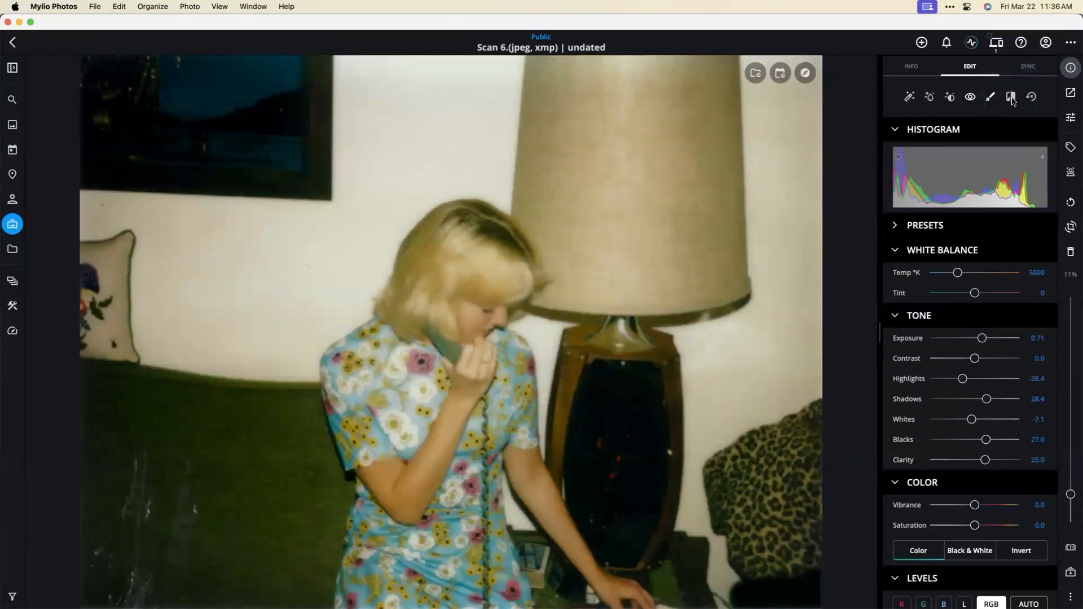
pyautogui.press('super+Tab')
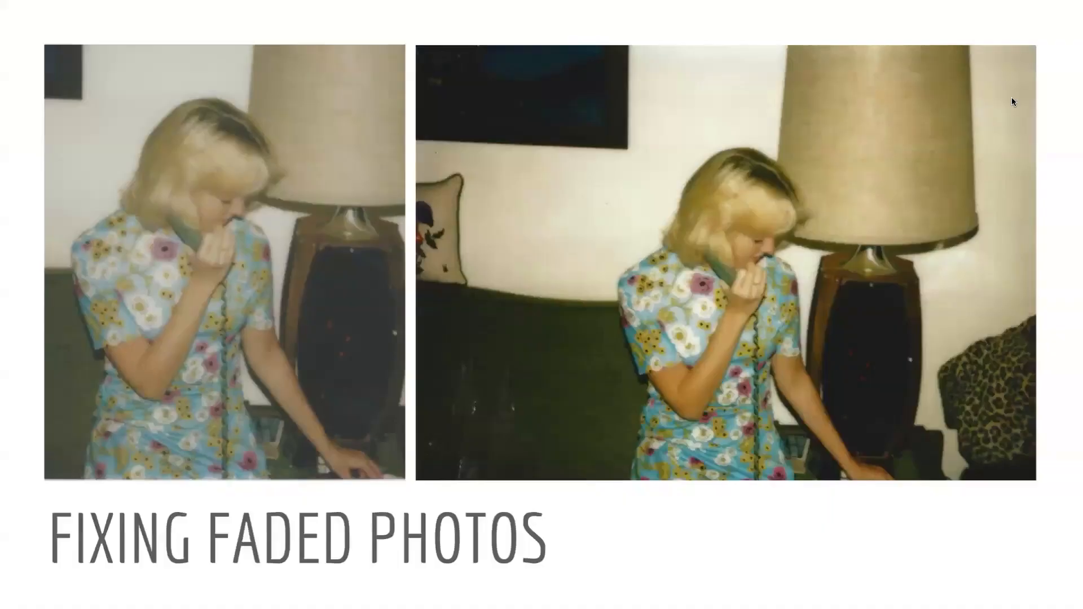
pyautogui.press('Right')
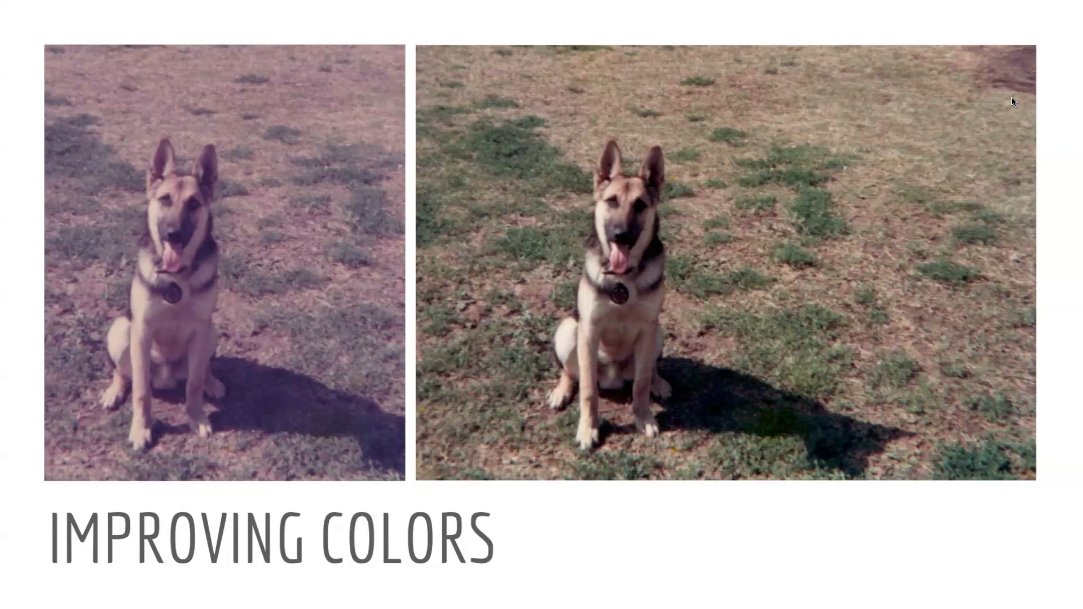
pyautogui.press('super+Tab')
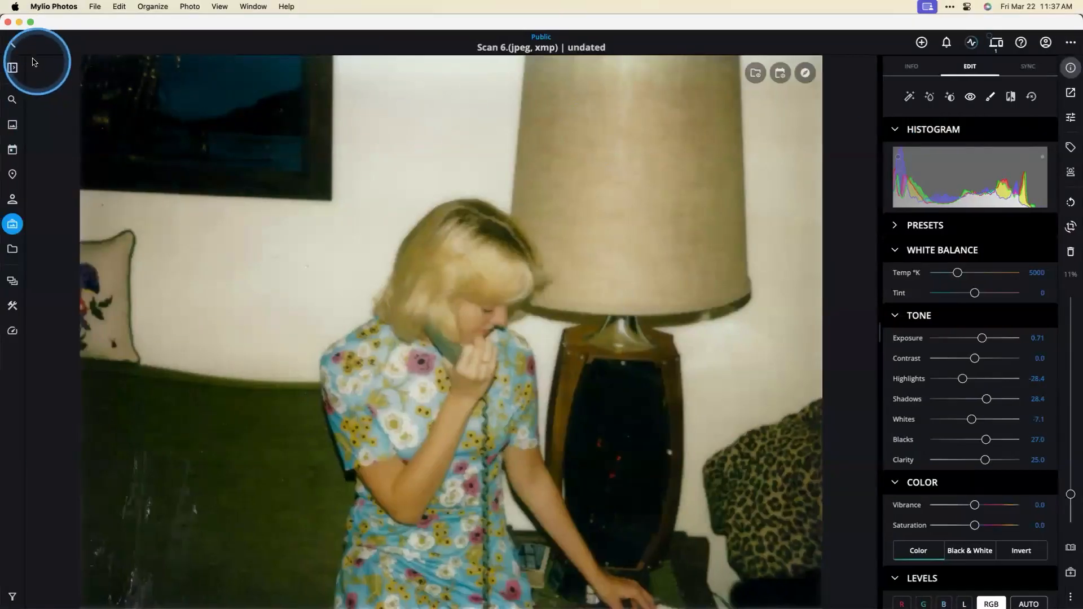
# Step: Open the dog photo FastFoto_0009-edit from the album, reset its existing edits and apply AutoColor
pyautogui.click(12, 43)
pyautogui.doubleClick(100, 252)
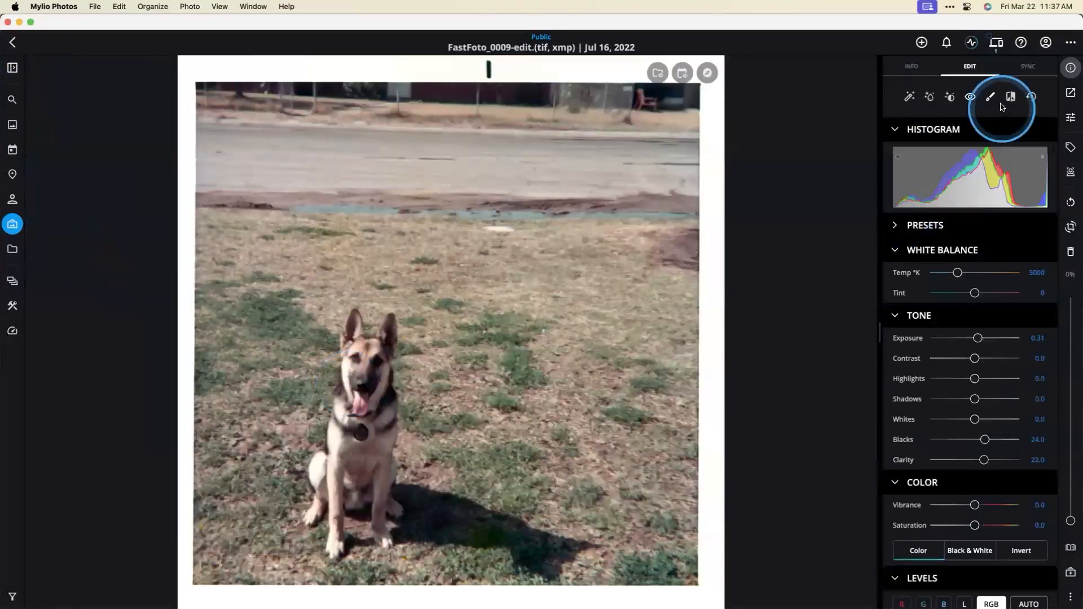
pyautogui.click(1032, 100)
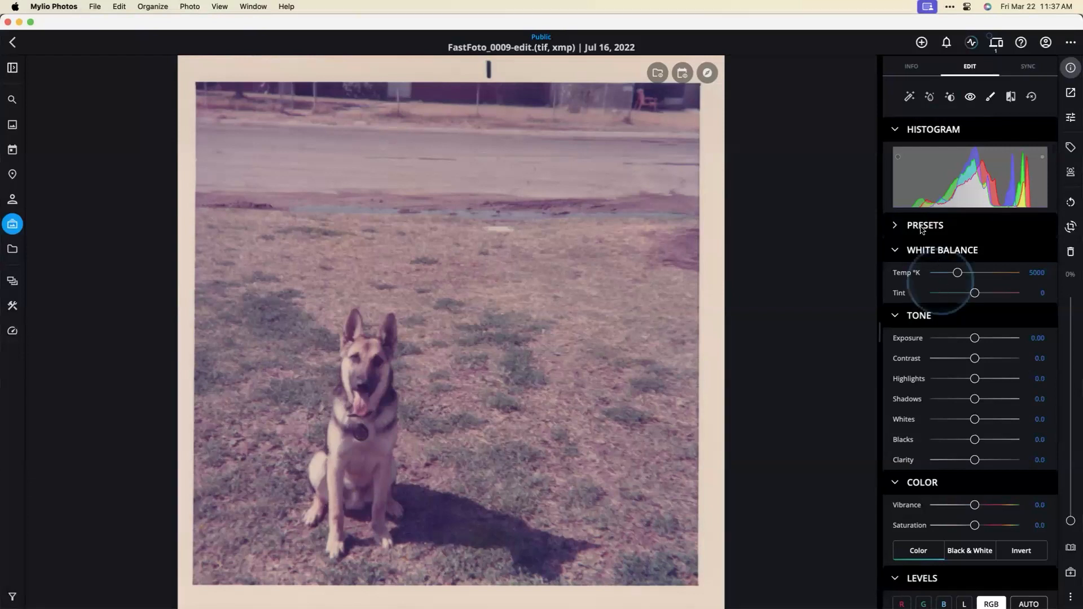
pyautogui.click(931, 98)
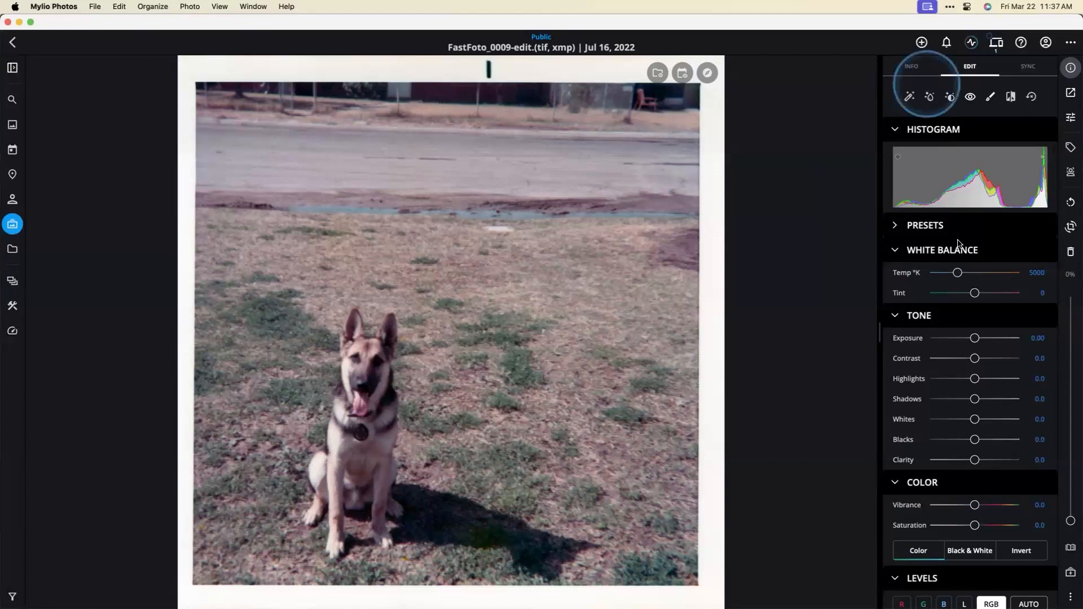
# Step: Set the midtone of the red channel to 53.3 in the dog photo's levels
pyautogui.scroll(-1, 953, 329)
pyautogui.scroll(-8, 954, 327)
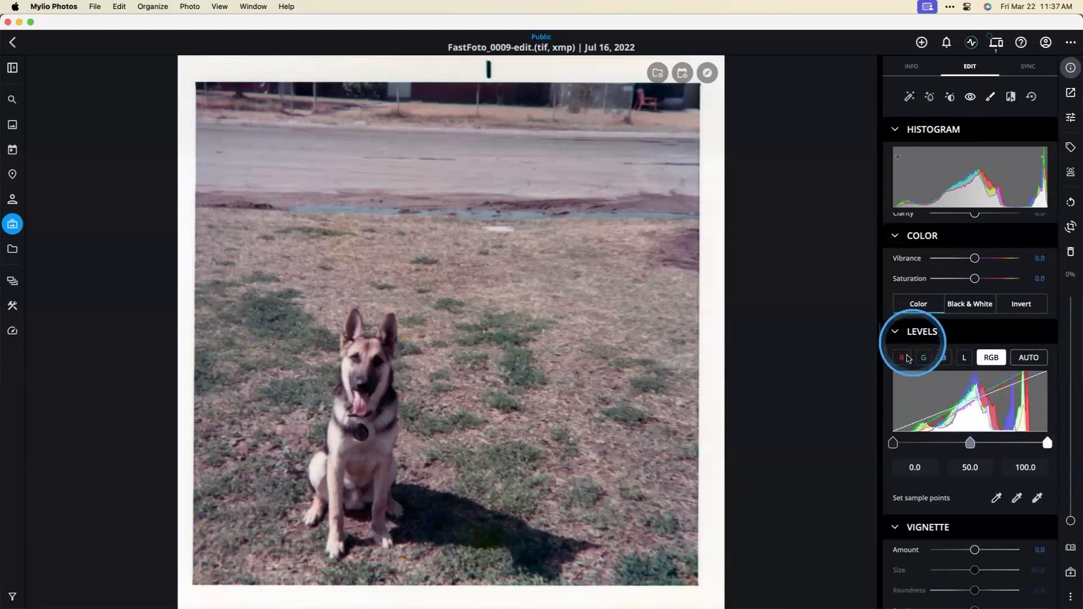
pyautogui.click(909, 360)
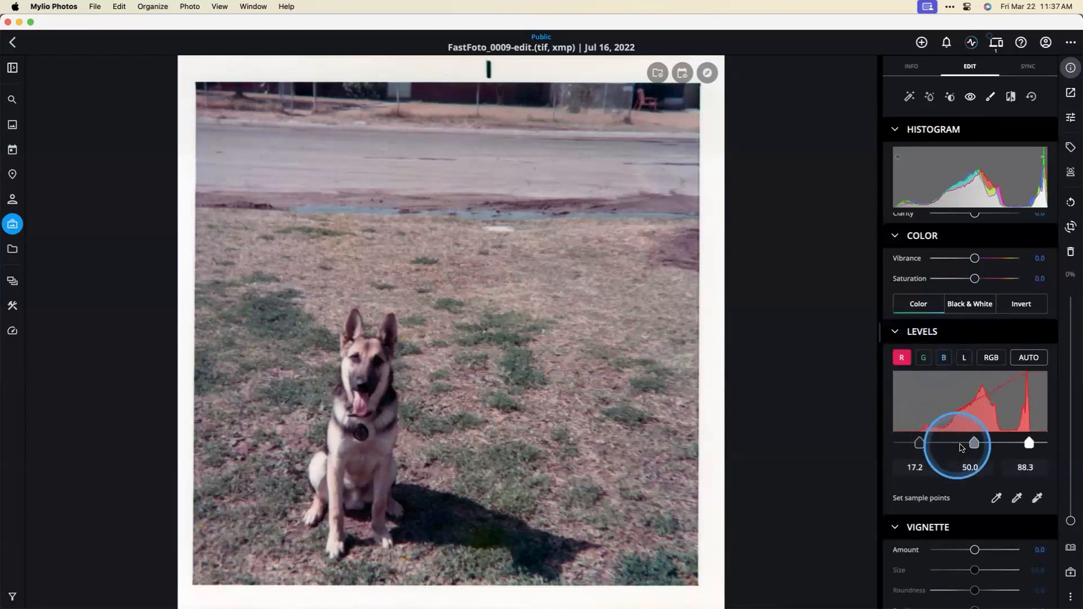
pyautogui.moveTo(974, 446)
pyautogui.mouseDown()
pyautogui.moveTo(966, 446)
pyautogui.moveTo(978, 445)
pyautogui.mouseUp()
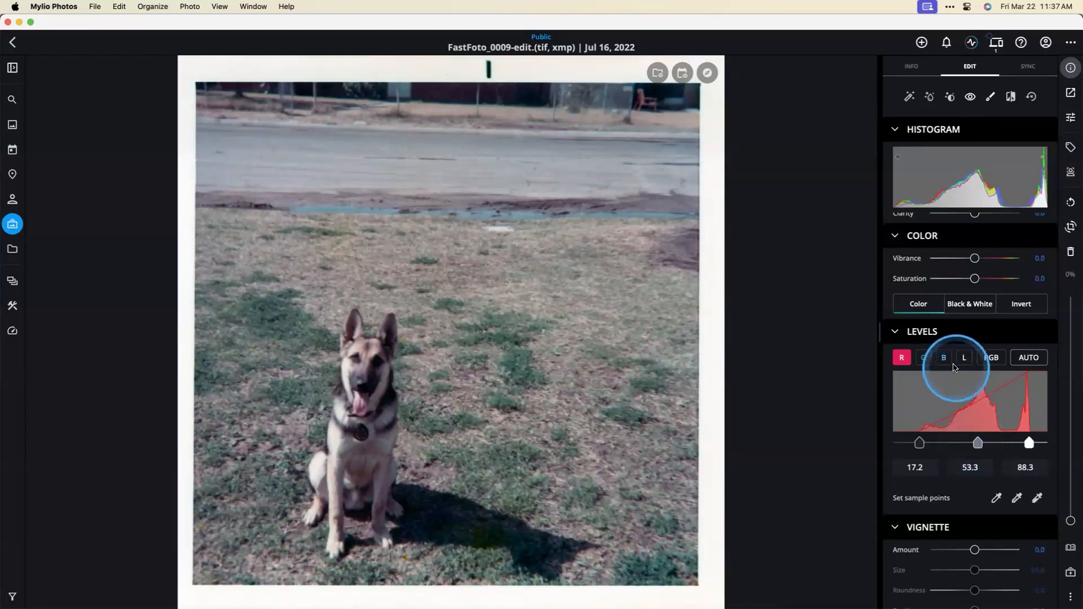
# Step: Set the midtone of the blue channel to 60.2 in the dog photo's levels
pyautogui.click(947, 360)
pyautogui.click(973, 443)
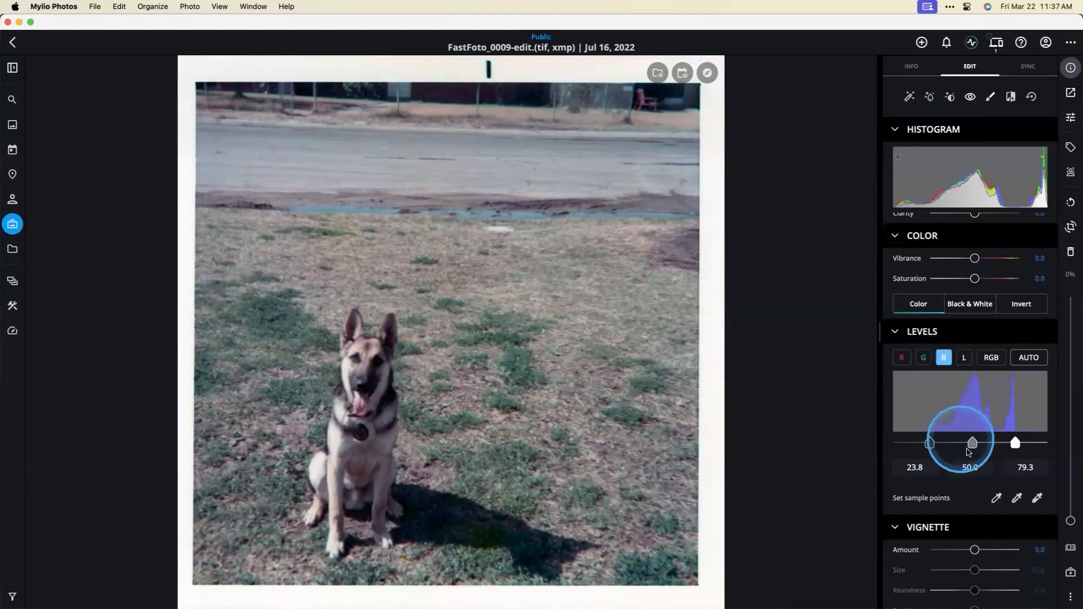
pyautogui.moveTo(973, 446); pyautogui.dragTo(977, 446)
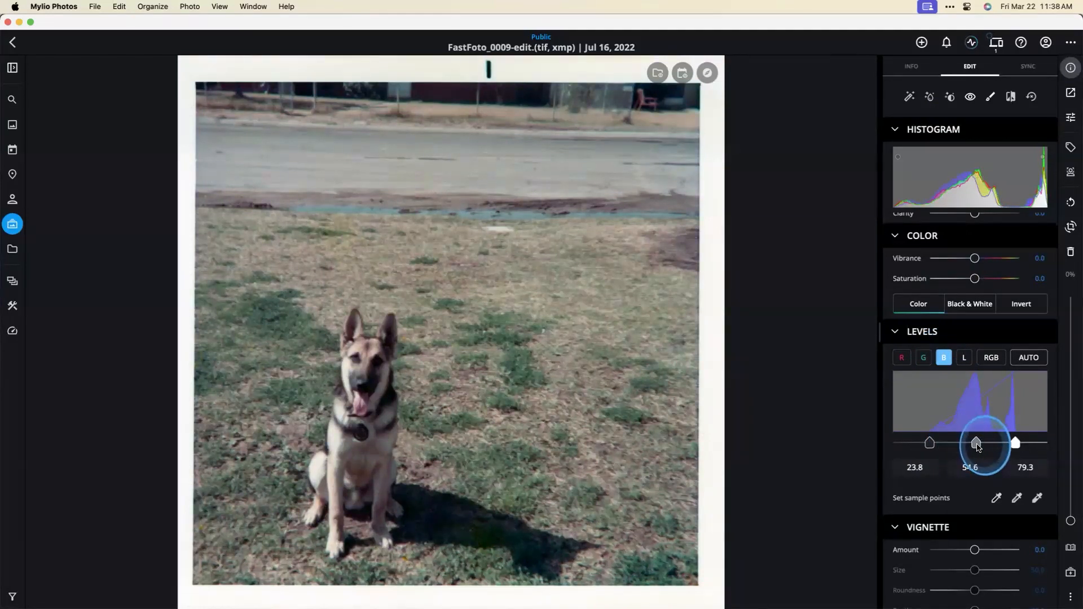
pyautogui.moveTo(978, 447); pyautogui.dragTo(980, 449)
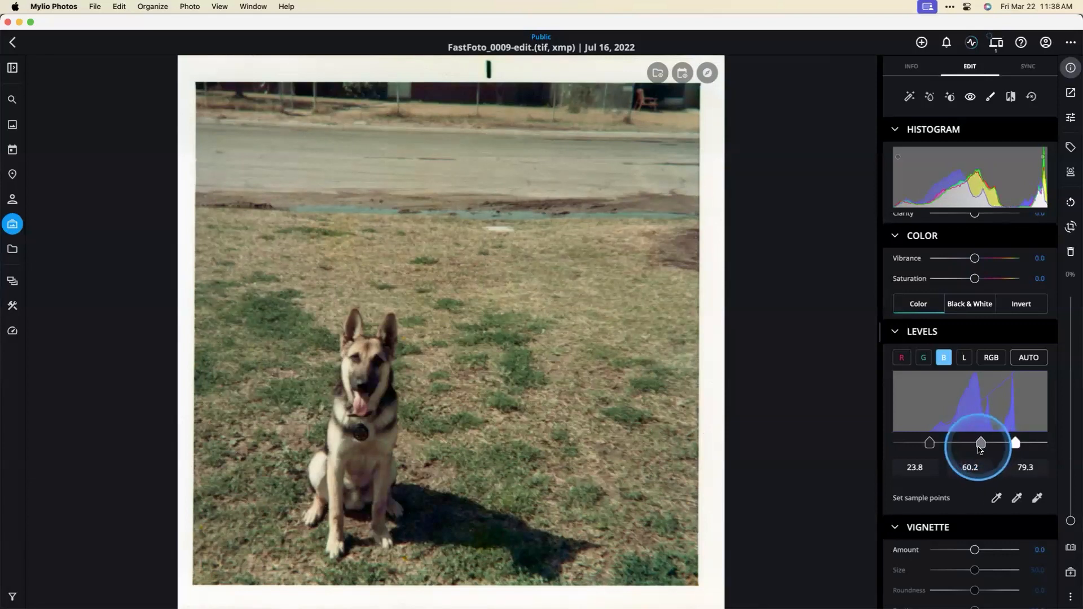
# Step: Set the dog photo's tone values to Blacks 25.0 and Clarity 18.0
pyautogui.scroll(5, 952, 444)
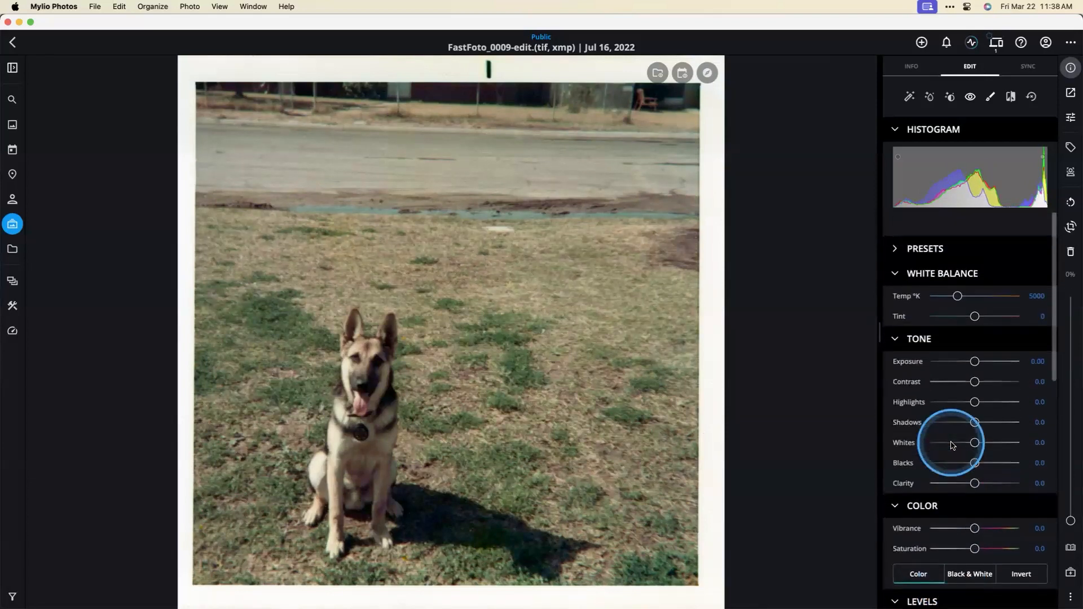
pyautogui.scroll(-1, 954, 443)
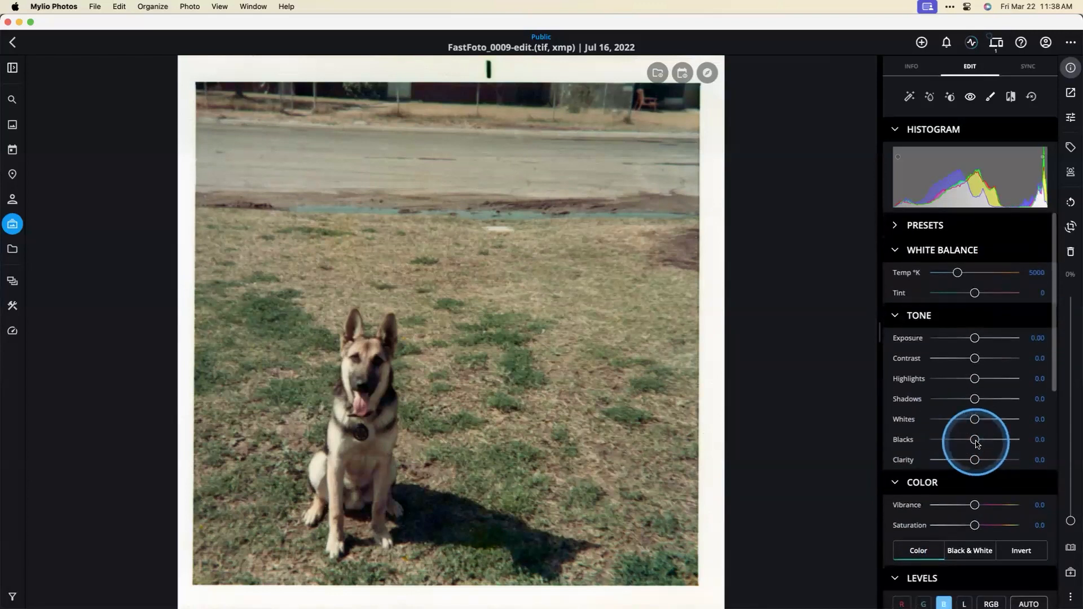
pyautogui.moveTo(981, 444); pyautogui.dragTo(982, 461)
pyautogui.scroll(-1, 986, 453)
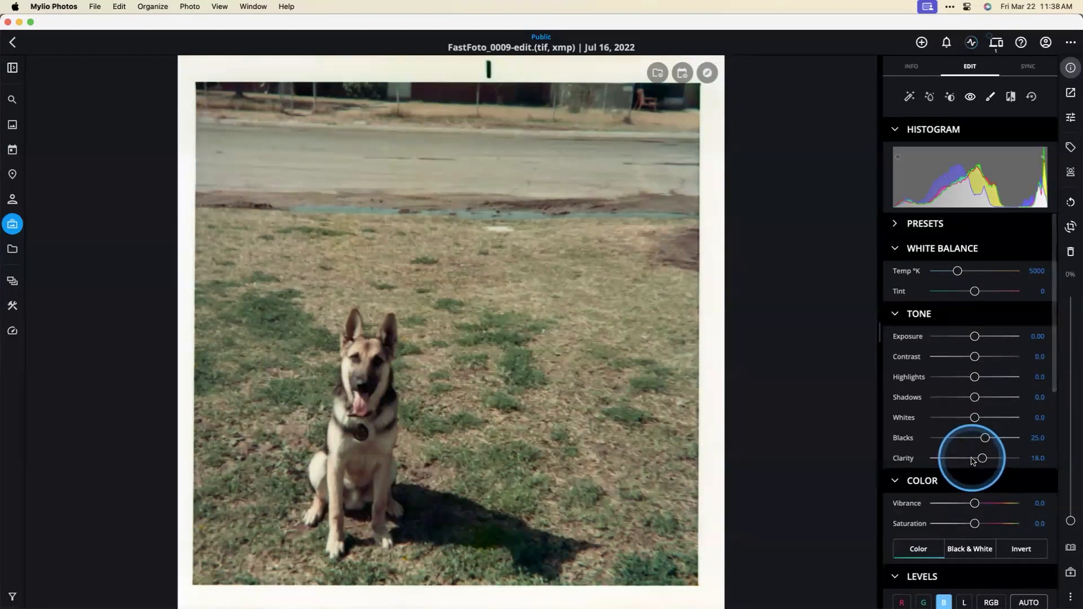
# Step: Compare the dog photo before and after its edits, and return to the edited version
pyautogui.scroll(1, 1033, 185)
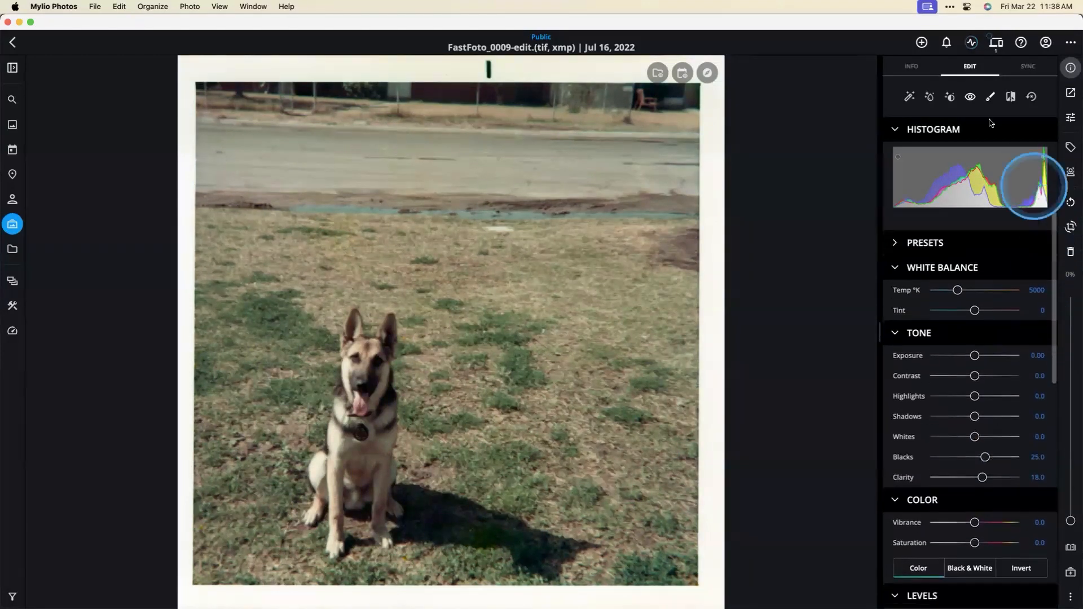
pyautogui.click(1010, 97)
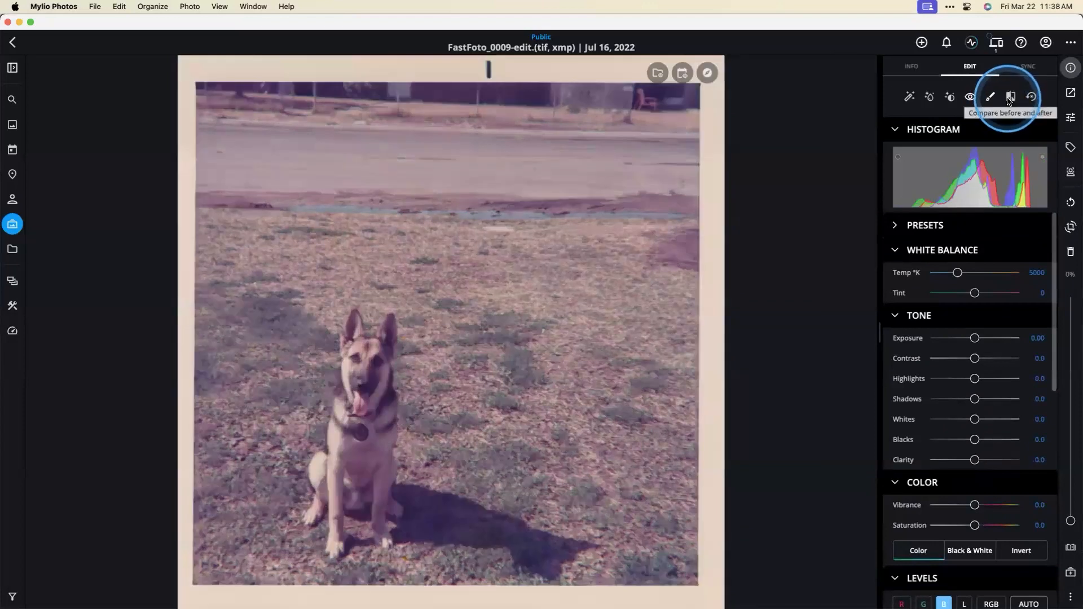
pyautogui.click(1011, 99)
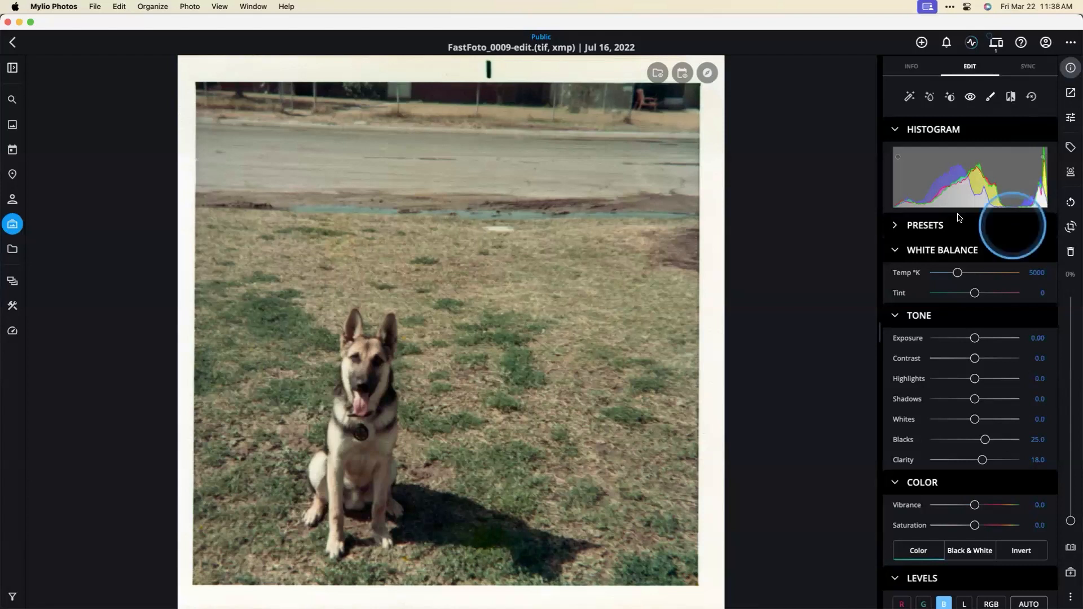
# Step: Return to the album in Mylio Photos, open the scanned film image IMAG0792 and reset its edits
pyautogui.click(12, 43)
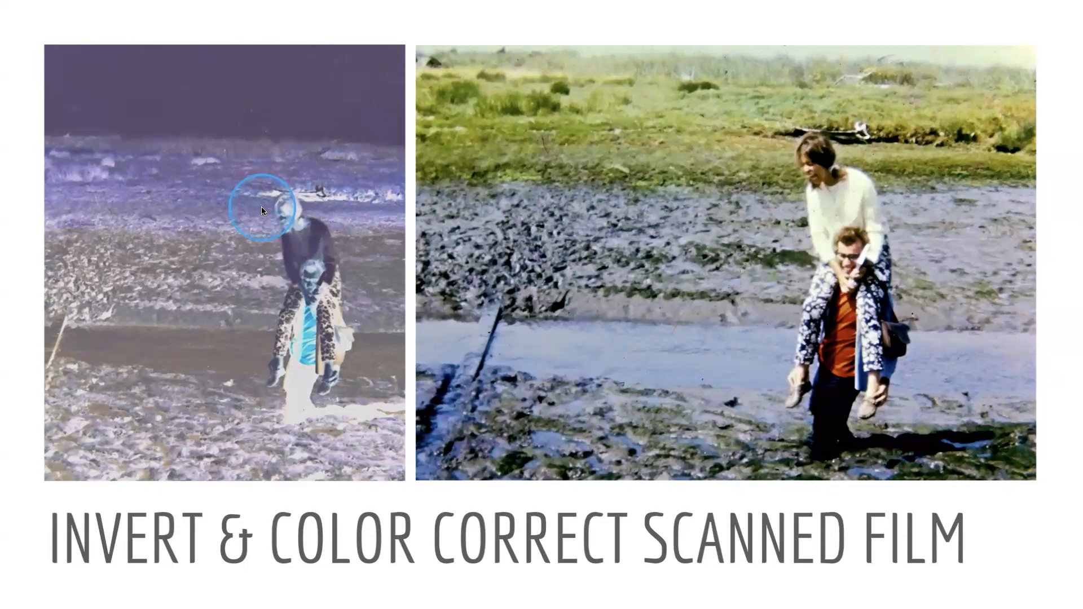
pyautogui.press('super+Tab')
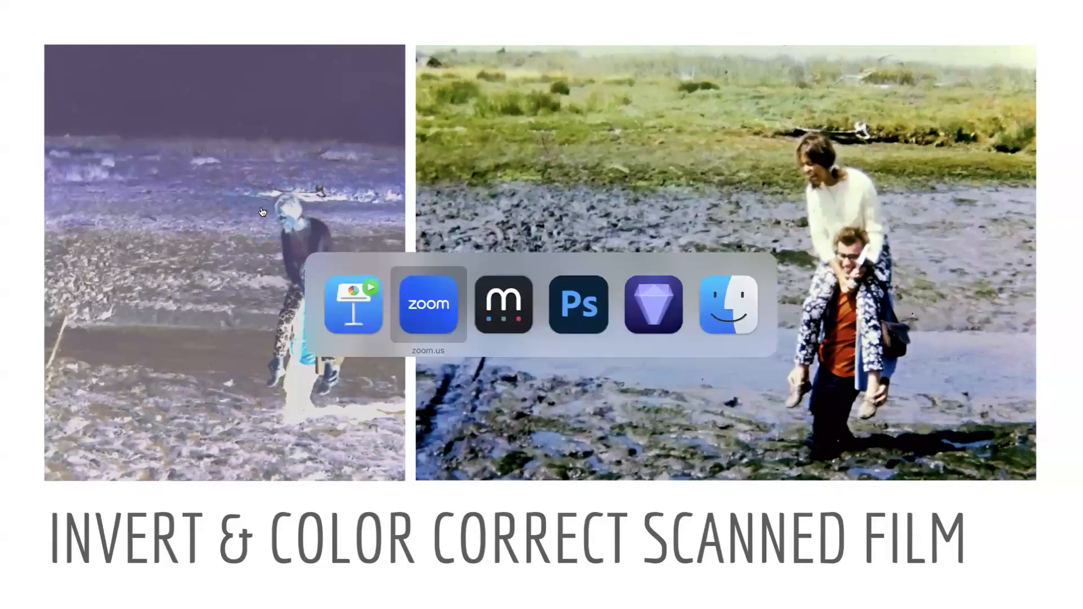
pyautogui.press('super+Tab')
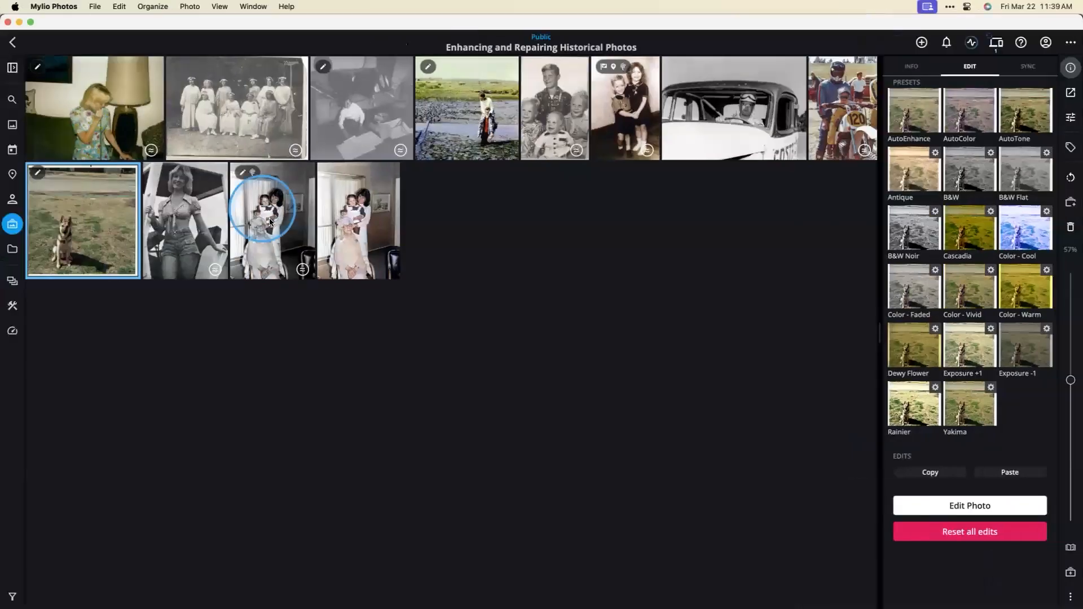
pyautogui.doubleClick(460, 100)
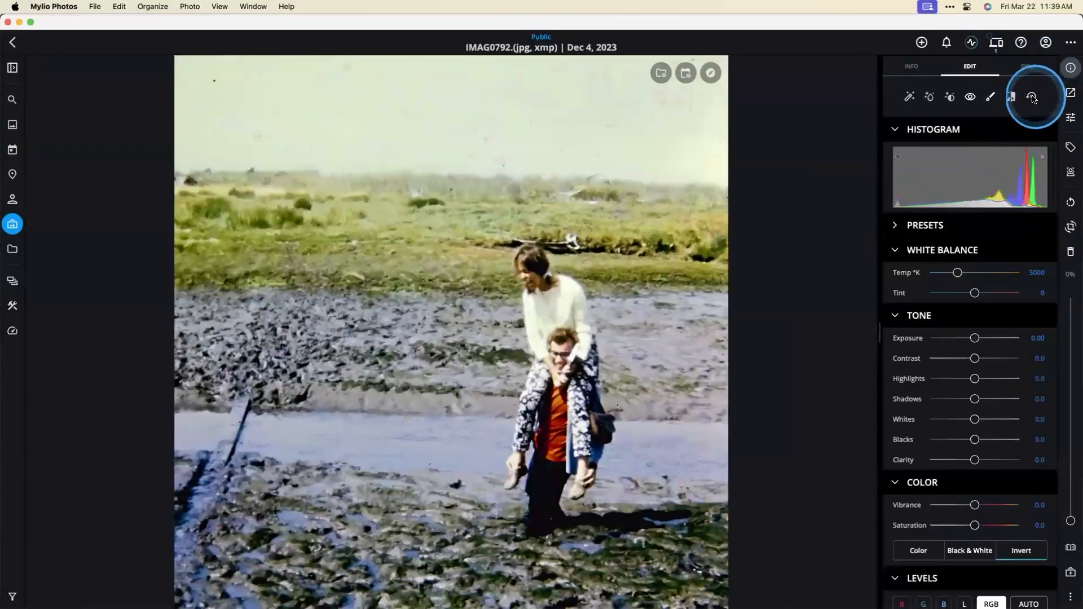
pyautogui.click(1032, 99)
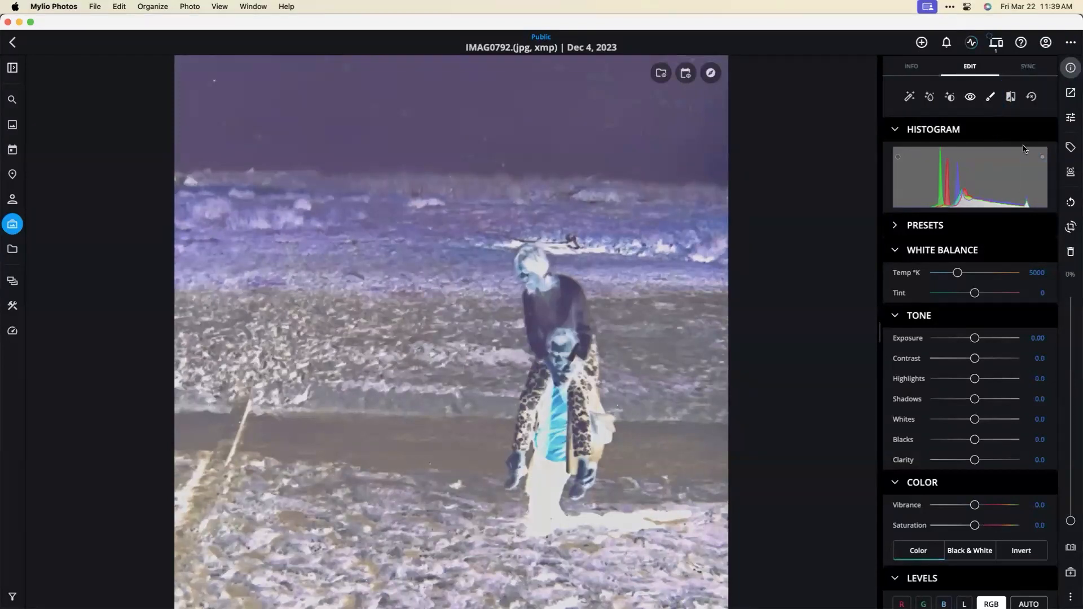
pyautogui.scroll(-4, 964, 350)
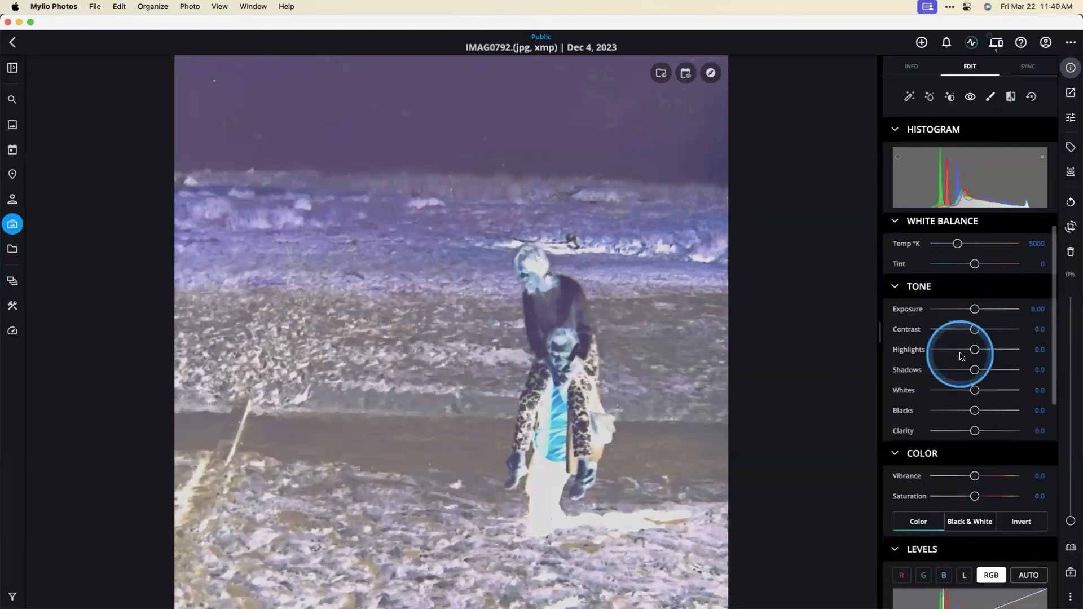
# Step: Invert the scanned film negative to a positive image and apply AutoColor to it
pyautogui.scroll(-2, 962, 356)
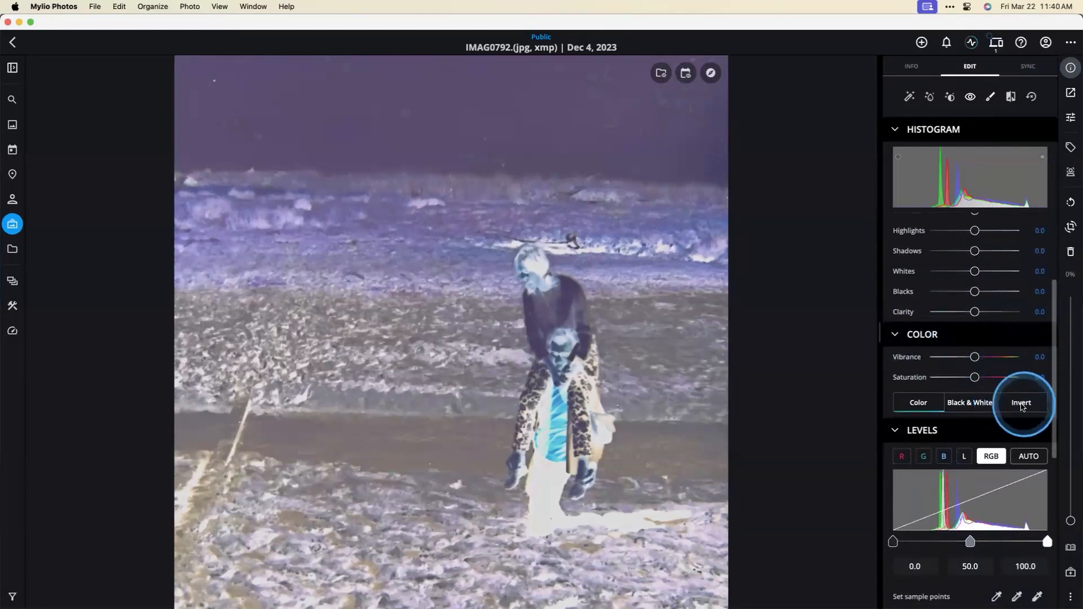
pyautogui.click(1022, 404)
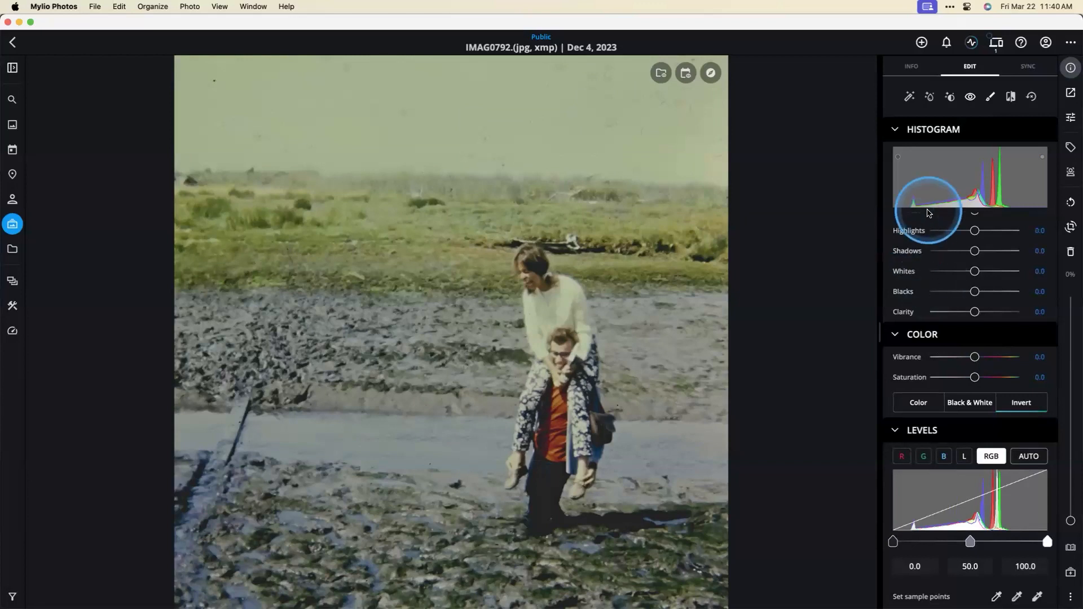
pyautogui.click(930, 97)
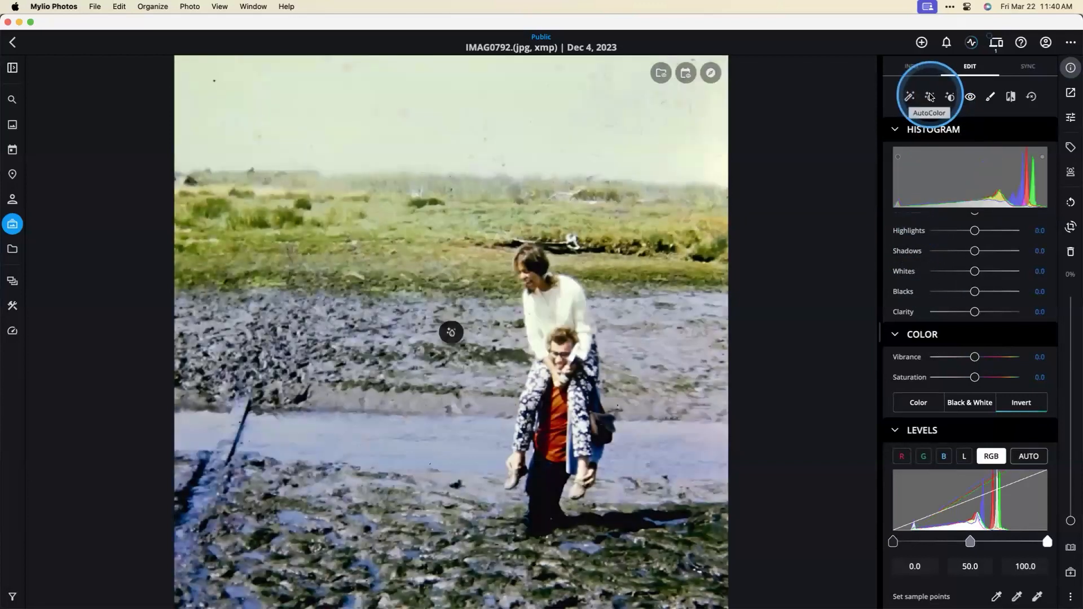
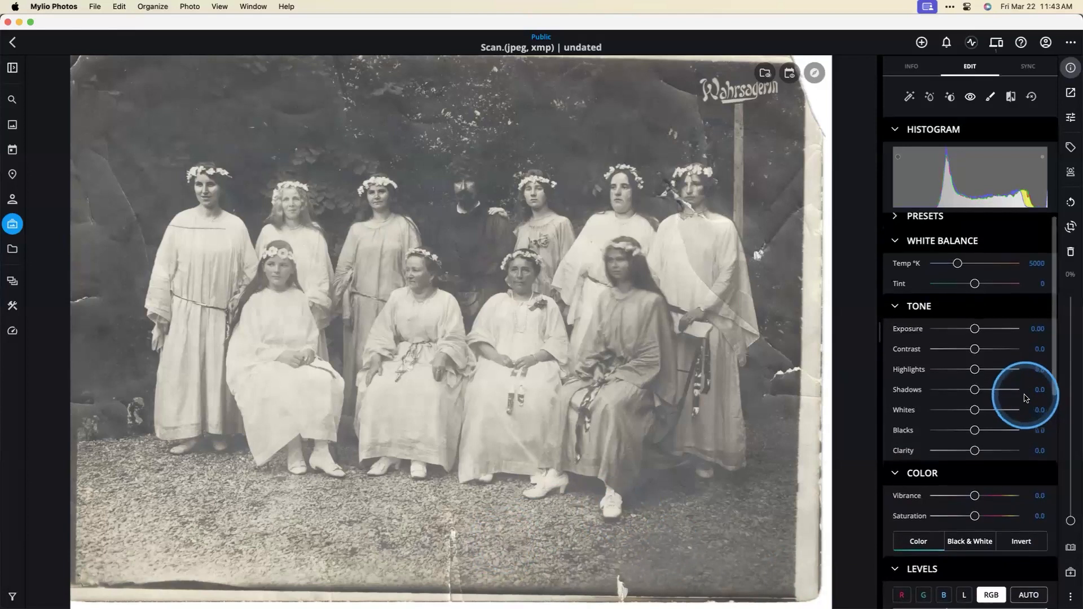
# Step: Convert the scanned group photo of the women in white robes to black and white
pyautogui.scroll(2, 993, 418)
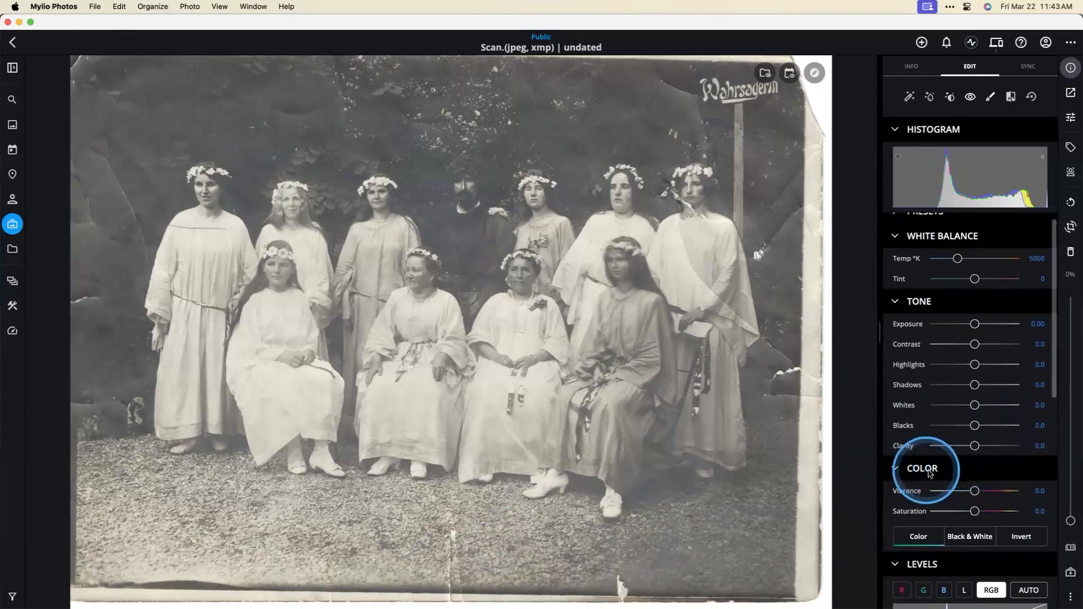
pyautogui.click(964, 538)
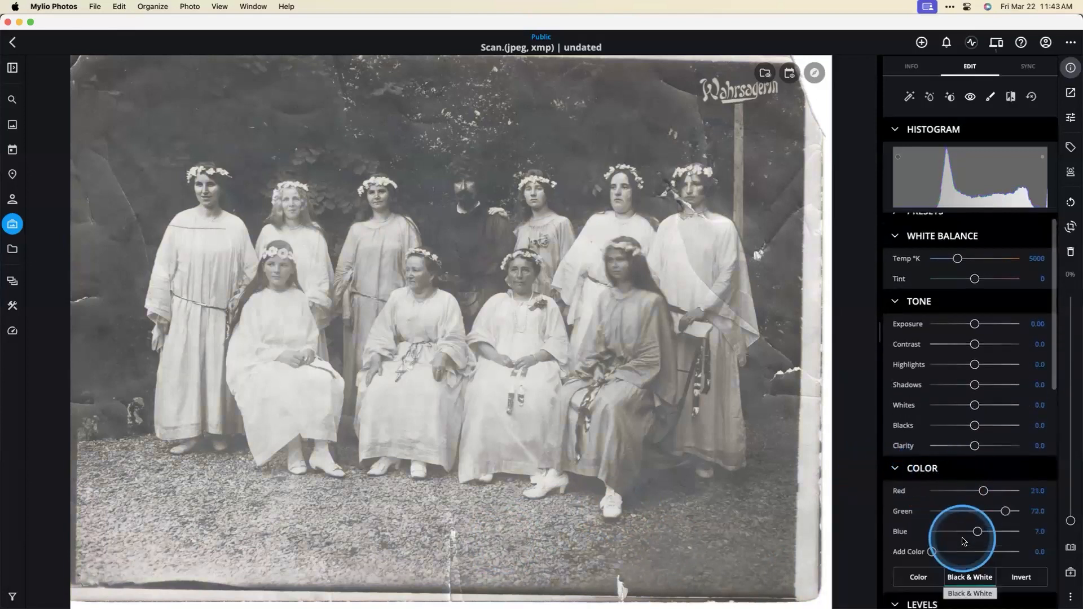
# Step: Apply the automatic contrast correction to the group photo and set its tone values to Blacks 68.0 and Clarity 37.0
pyautogui.scroll(2, 1011, 273)
pyautogui.scroll(-1, 1010, 274)
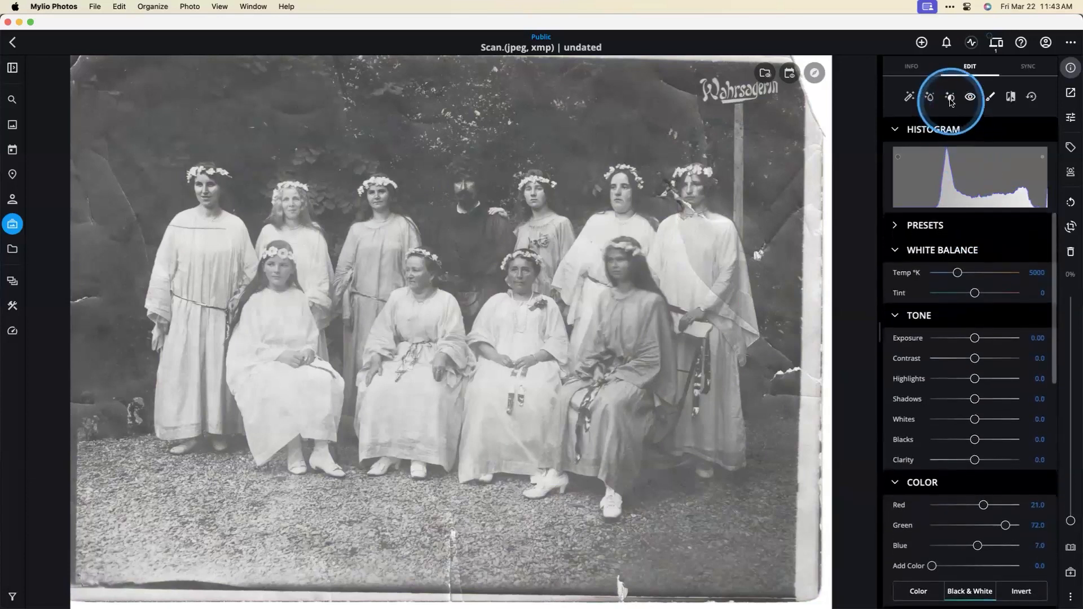
pyautogui.click(951, 99)
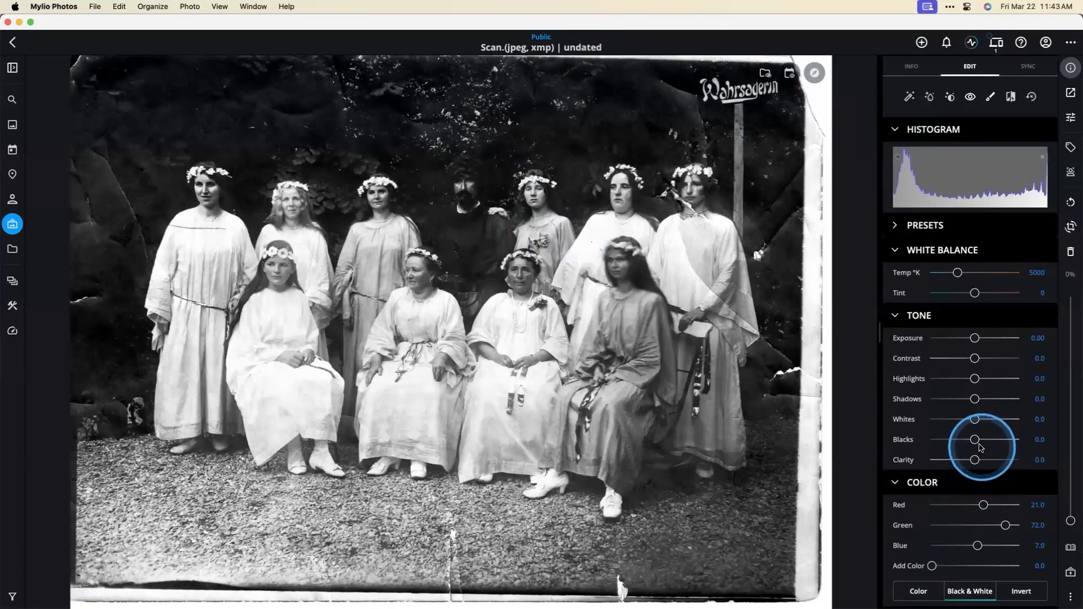
pyautogui.moveTo(977, 441); pyautogui.dragTo(992, 461)
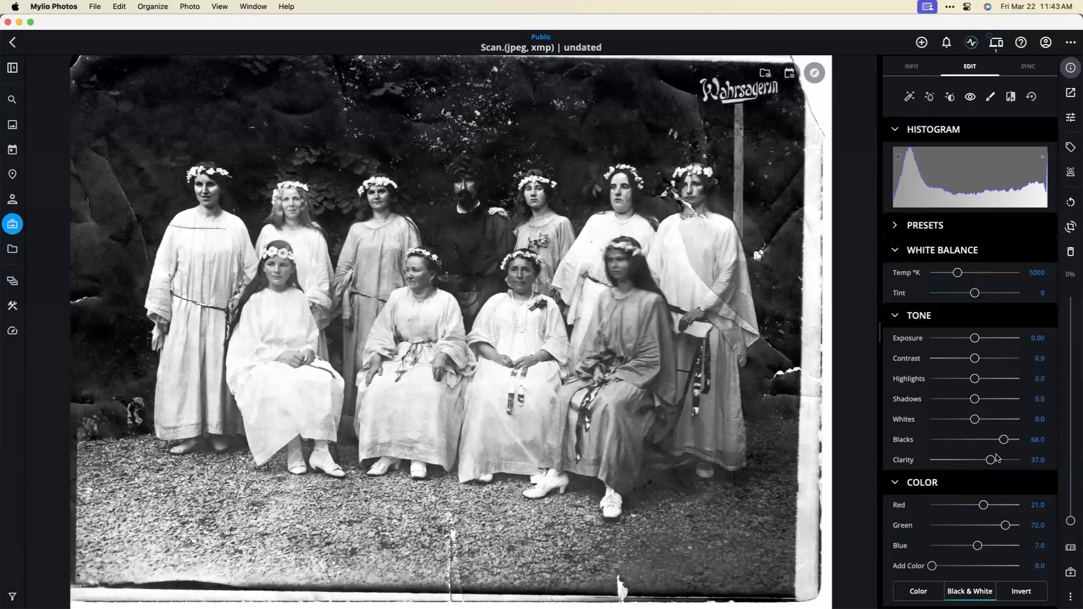
# Step: Straighten the group photo by -0.5 and crop away its damaged borders on all four sides
pyautogui.click(1072, 228)
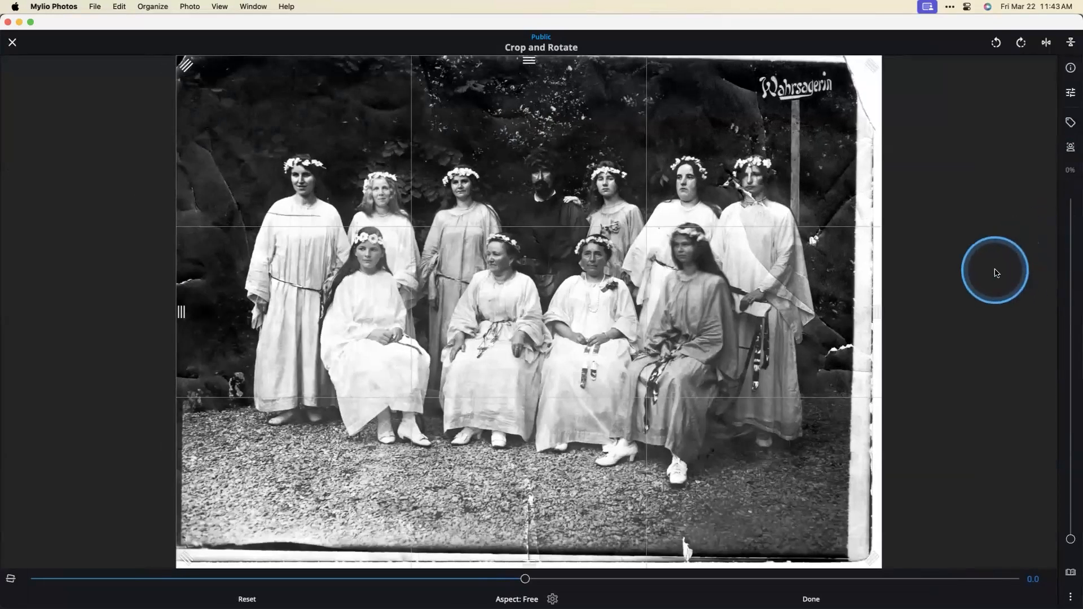
pyautogui.moveTo(522, 584); pyautogui.dragTo(533, 519)
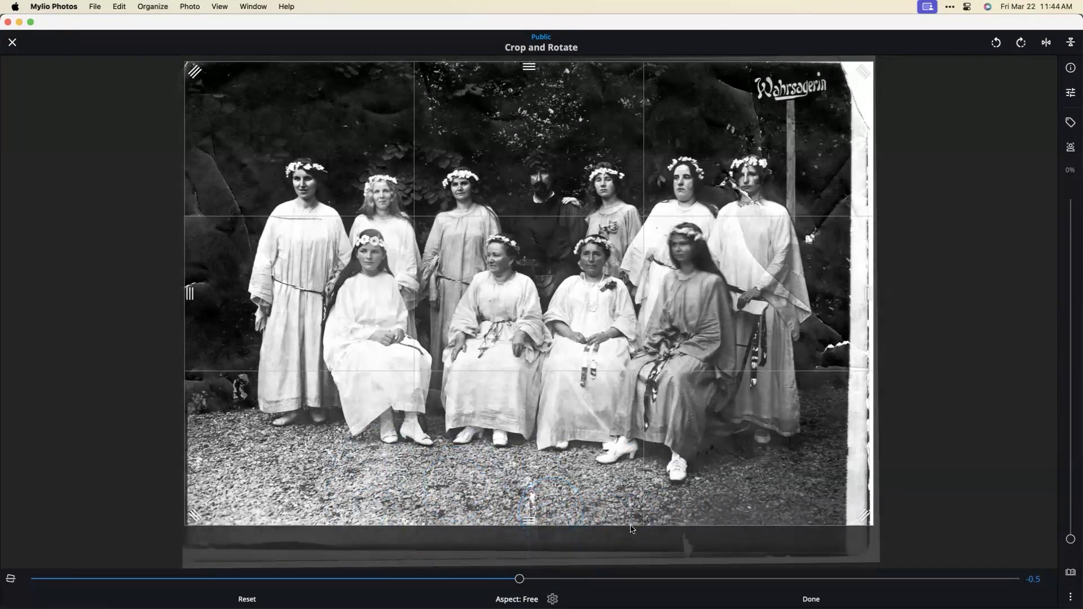
pyautogui.moveTo(527, 518); pyautogui.dragTo(527, 510)
pyautogui.moveTo(871, 284); pyautogui.dragTo(837, 290)
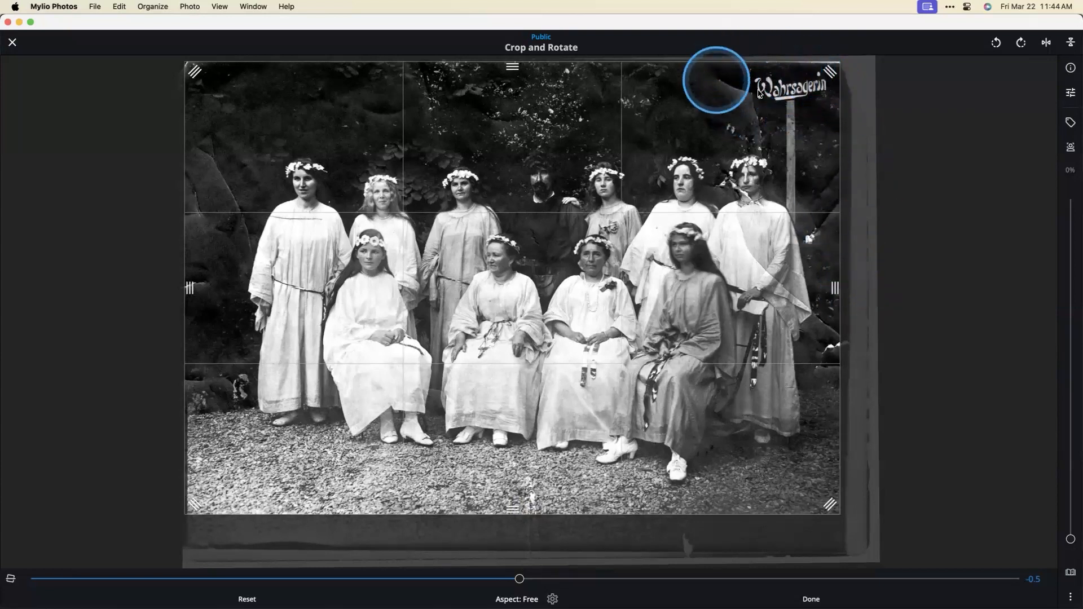
pyautogui.moveTo(506, 68); pyautogui.dragTo(510, 71)
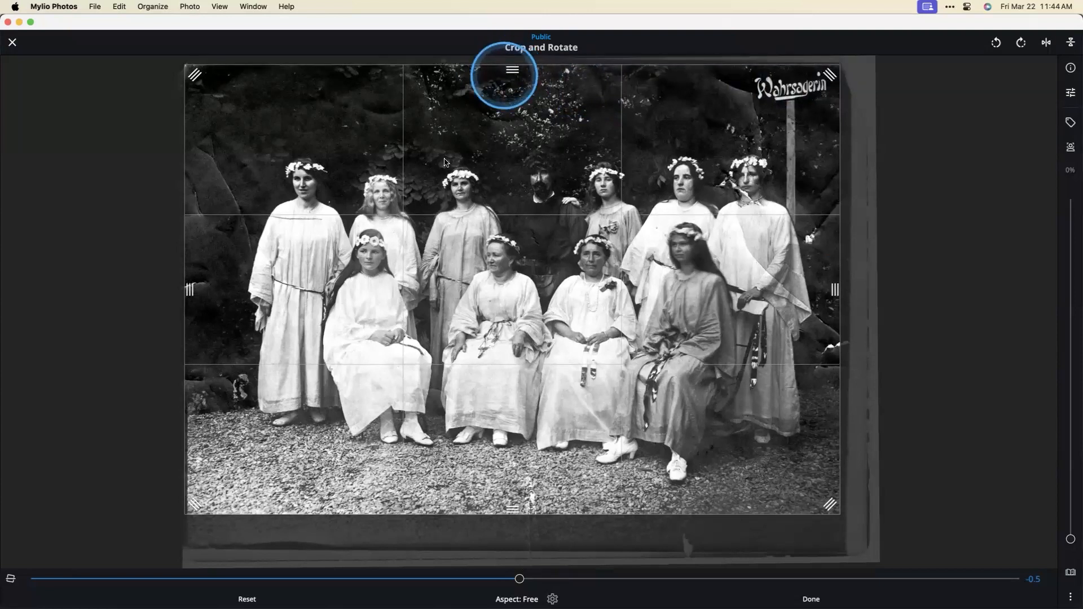
pyautogui.moveTo(193, 290); pyautogui.dragTo(226, 292)
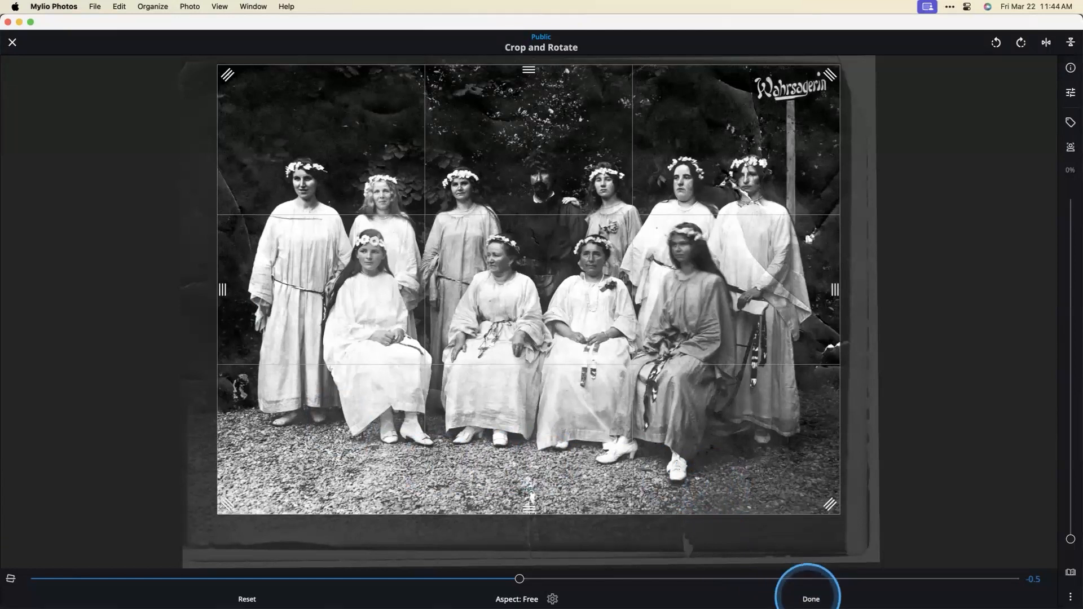
pyautogui.click(811, 599)
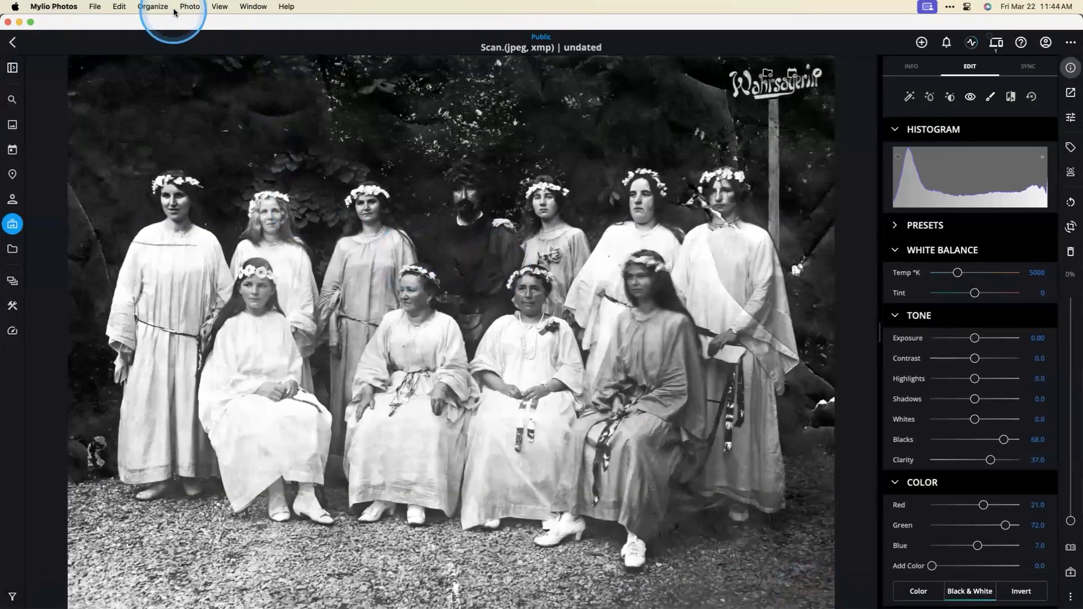
# Step: Open a copy with Mylio Photos adjustments in Photoshop, as a 16-bit TIFF in the ProPhoto RGB color space
pyautogui.click(189, 6)
pyautogui.click(198, 36)
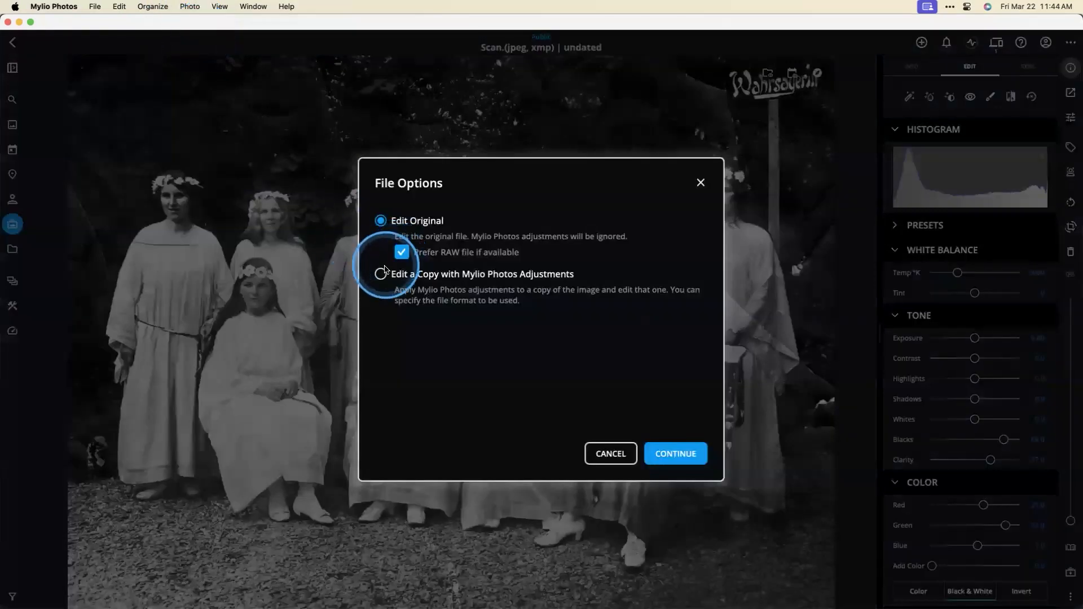
pyautogui.click(380, 277)
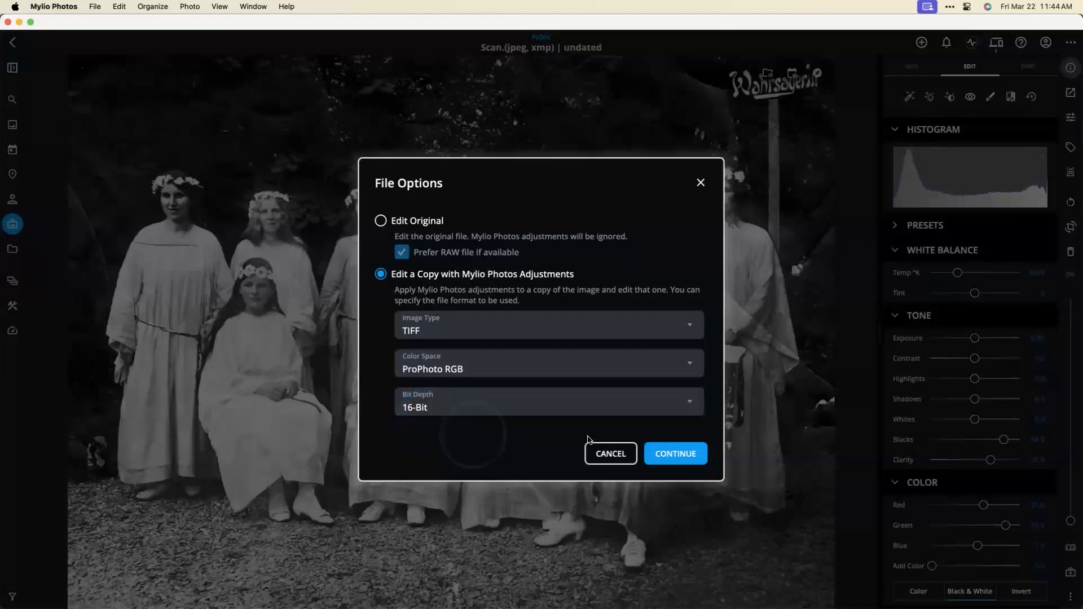
pyautogui.click(661, 452)
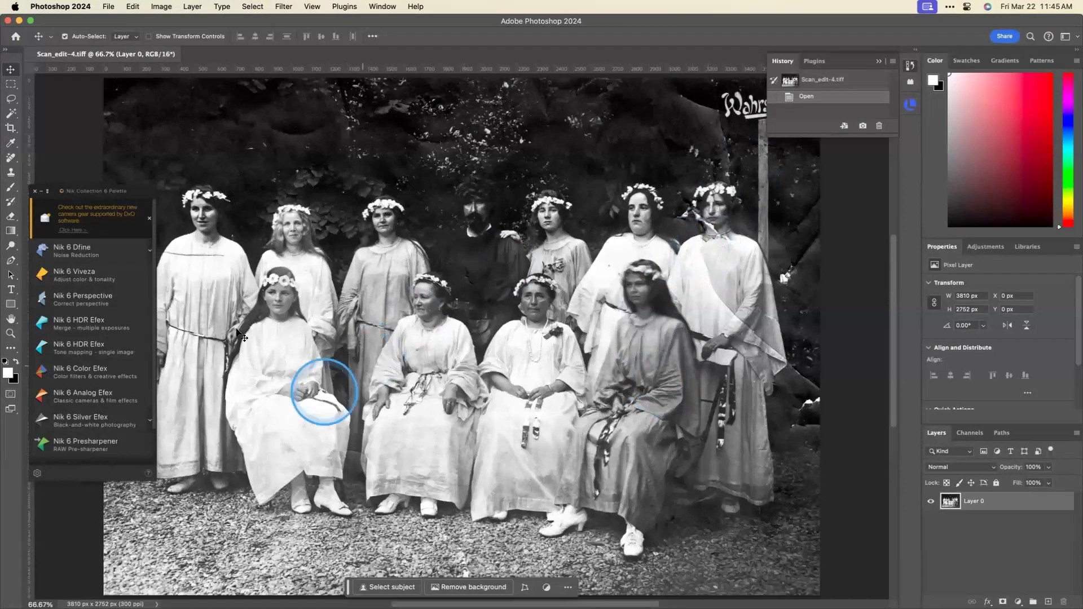
# Step: Close the Nik Collection palette and duplicate Layer 0 under the name Layer 0 copy
pyautogui.click(35, 192)
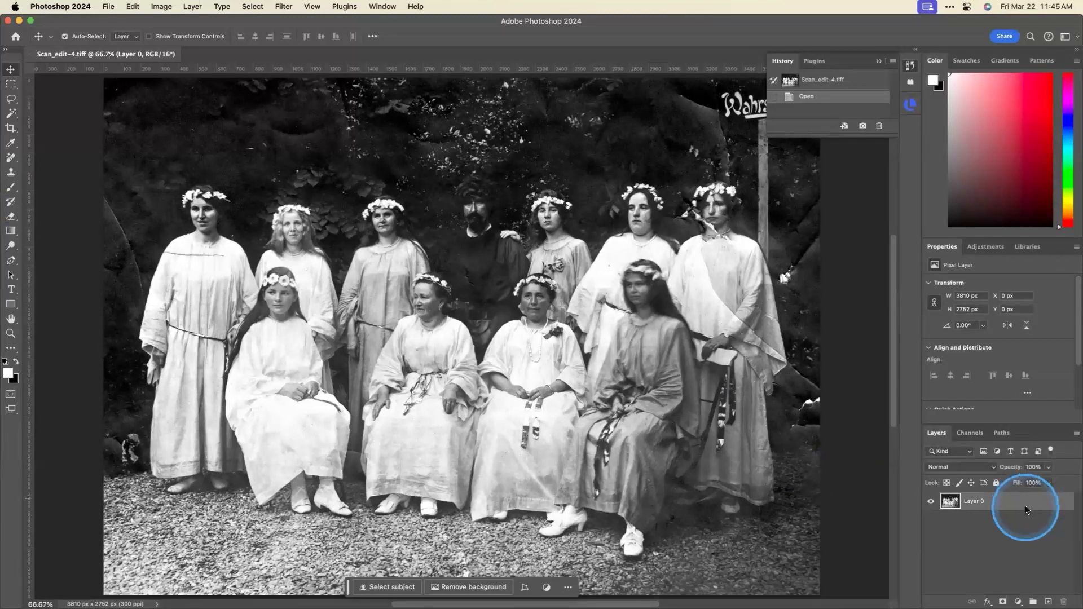
pyautogui.click(930, 377)
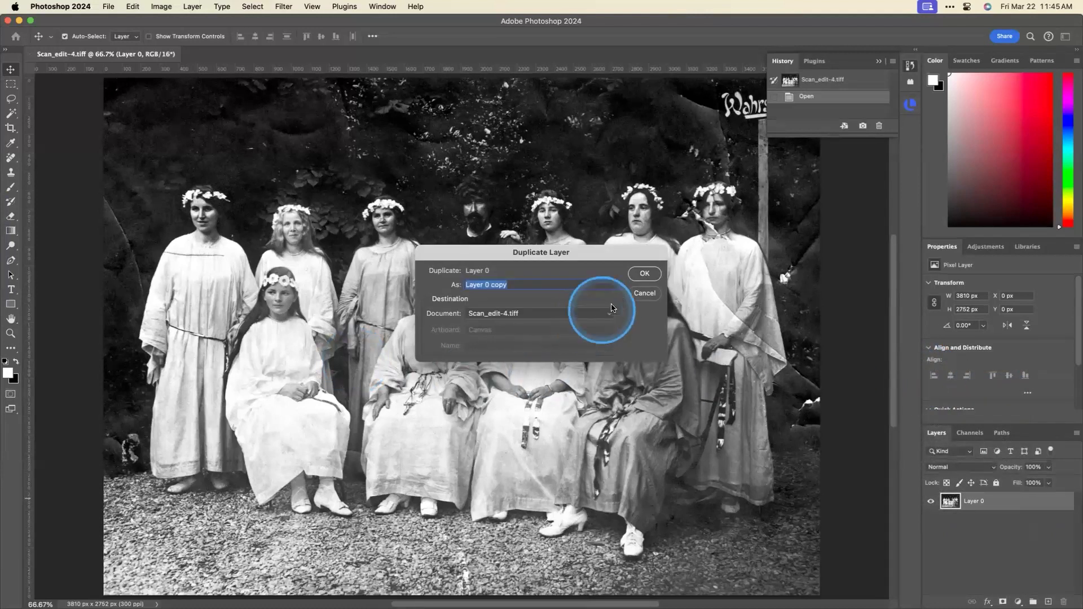
pyautogui.click(647, 275)
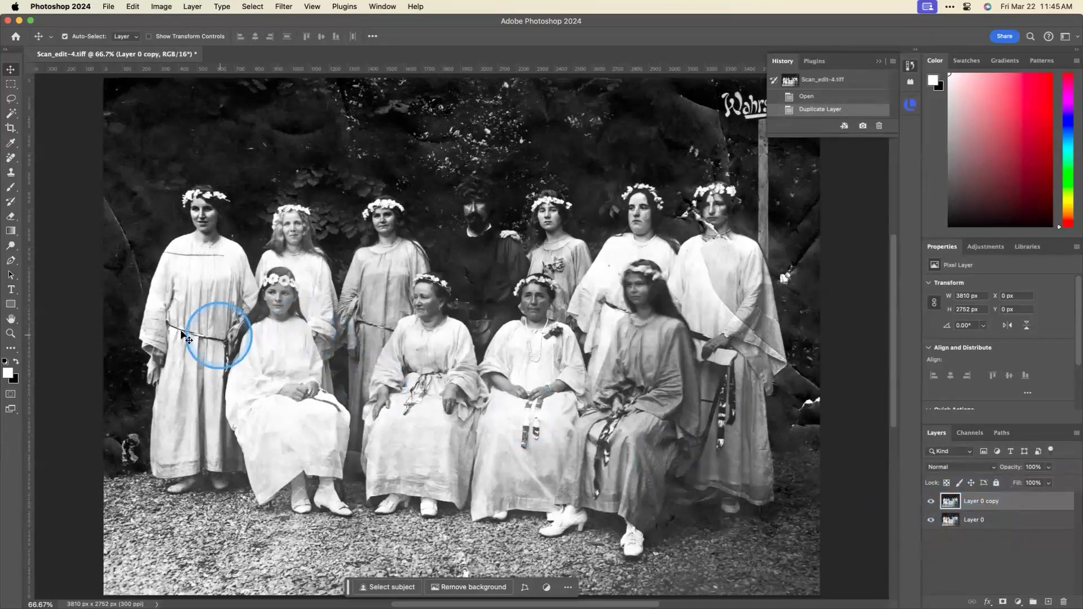
# Step: Erase the long crack in the dark background beside the leftmost woman, using the Remove tool at size 45
pyautogui.click(10, 333)
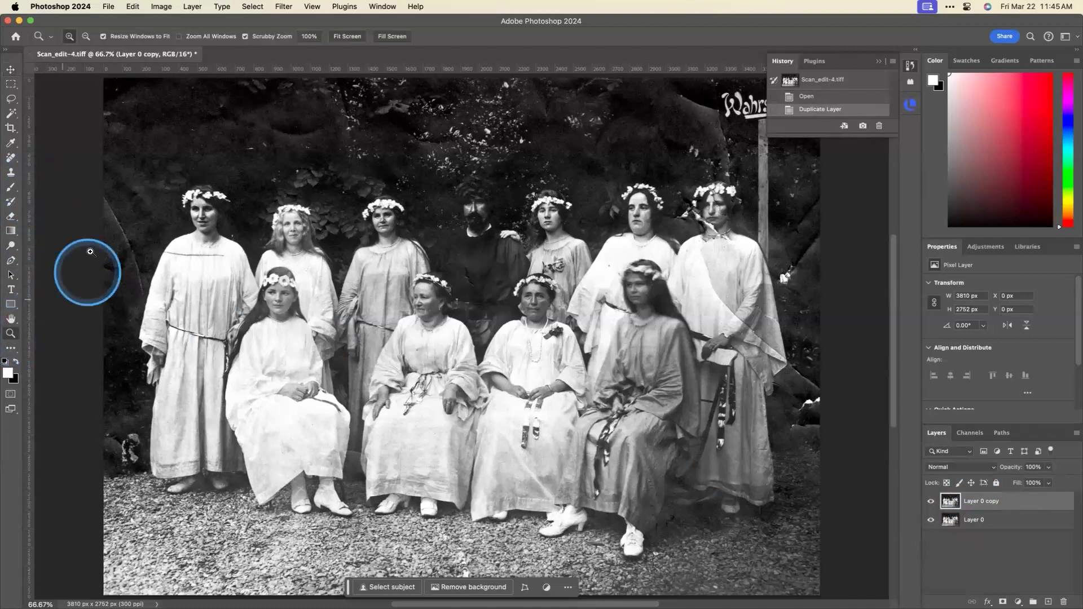
pyautogui.click(117, 223)
pyautogui.moveTo(117, 224); pyautogui.dragTo(117, 223)
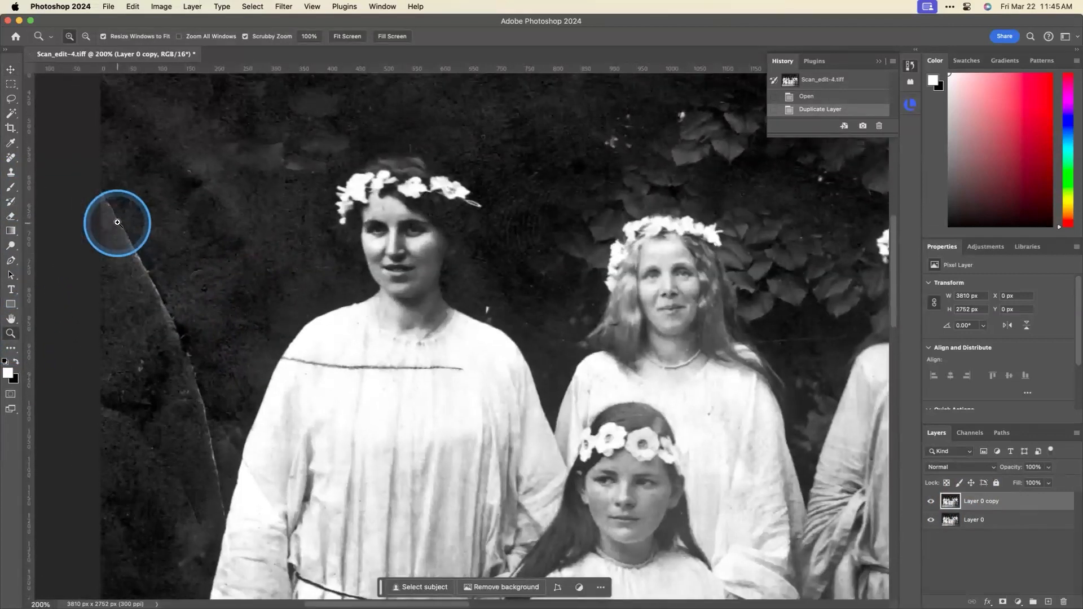
pyautogui.click(10, 158)
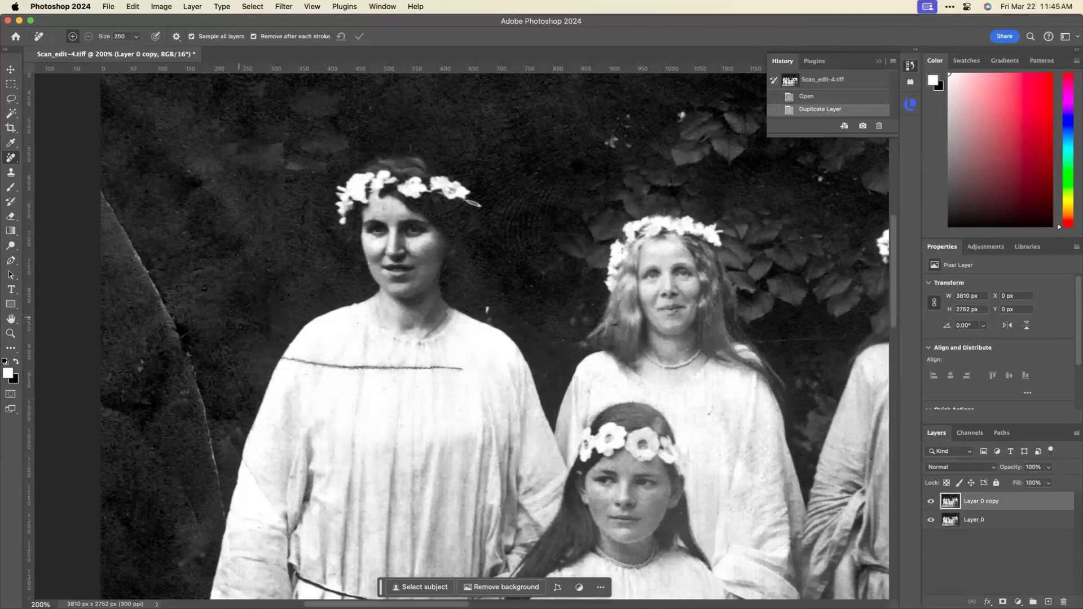
pyautogui.press('[')
pyautogui.press('[')
pyautogui.press('[')
pyautogui.press('[')
pyautogui.press('[')
pyautogui.press('[')
pyautogui.press('[')
pyautogui.press('[')
pyautogui.press('[')
pyautogui.press('[')
pyautogui.press('[')
pyautogui.moveTo(102, 191)
pyautogui.mouseDown()
pyautogui.moveTo(193, 369)
pyautogui.moveTo(217, 510)
pyautogui.mouseUp()
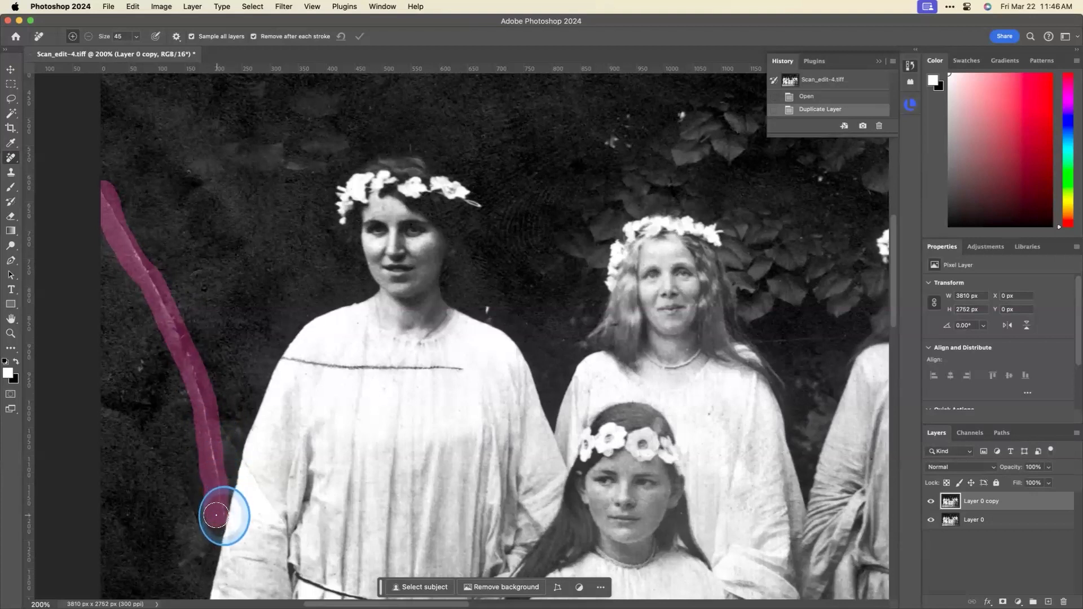
pyautogui.moveTo(216, 515); pyautogui.dragTo(213, 514)
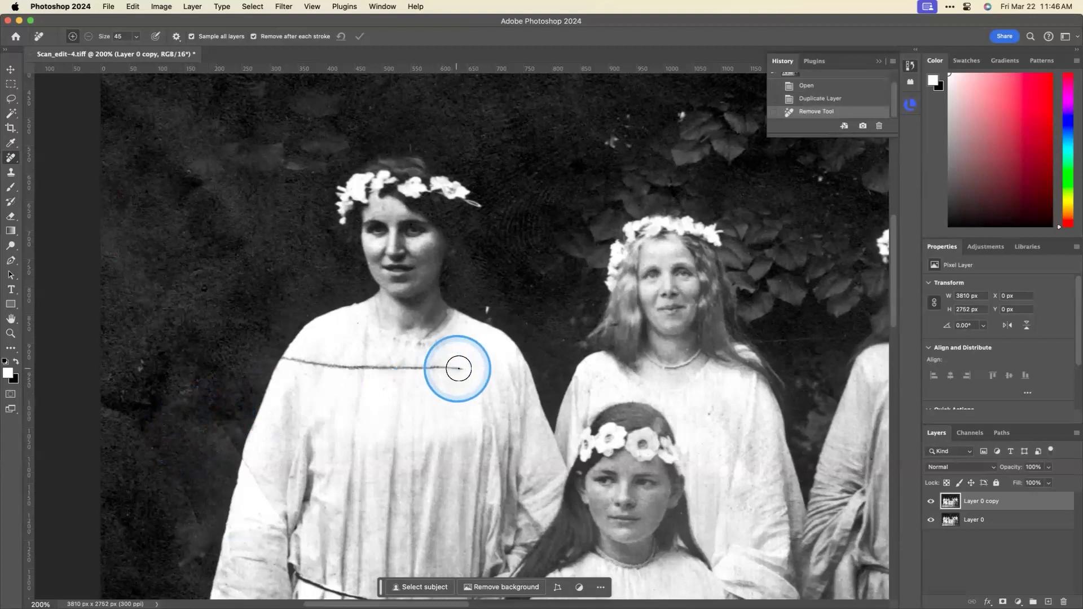
# Step: Remove the dark crease across the leftmost woman's chest and the small white spot above her shoulder, with brush size 40
pyautogui.moveTo(458, 369); pyautogui.dragTo(290, 362)
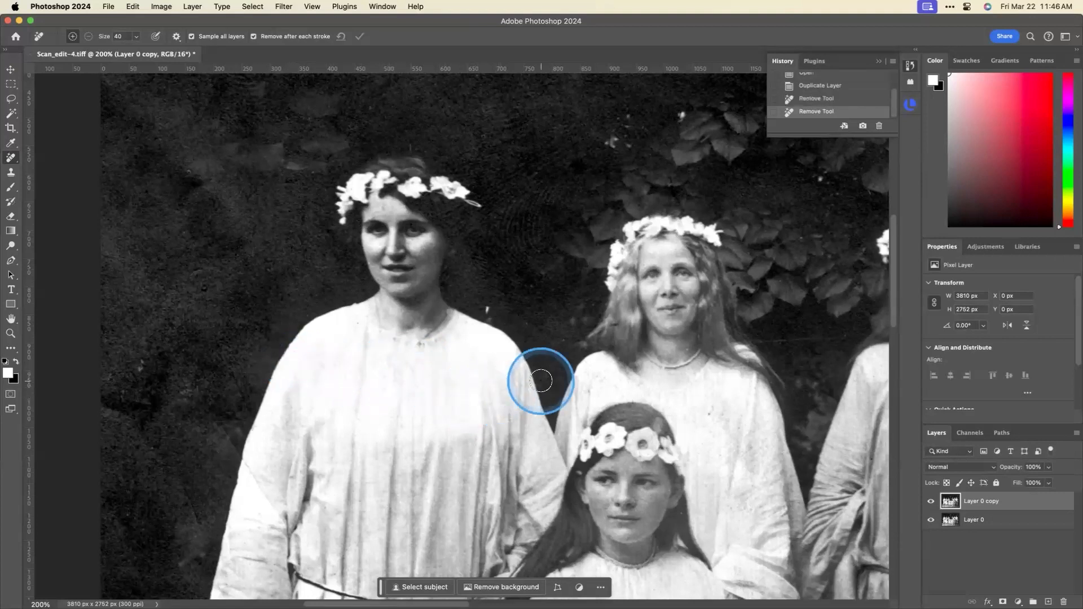
pyautogui.click(488, 310)
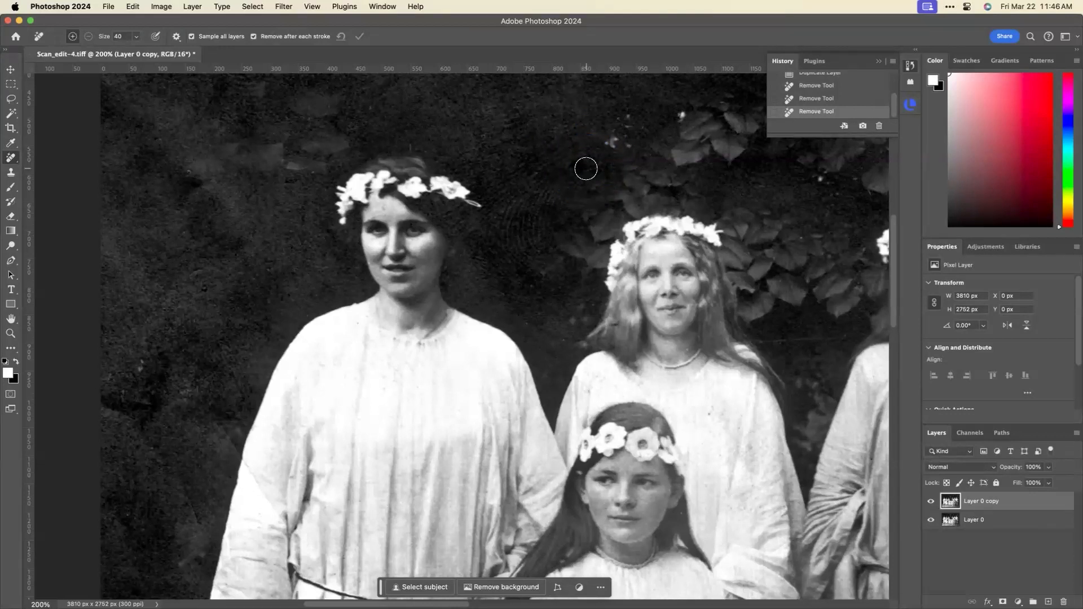
# Step: Remove the white tear running from the background to the neck of the standing woman beside the wooden post
pyautogui.hscroll(3, 606, 209)
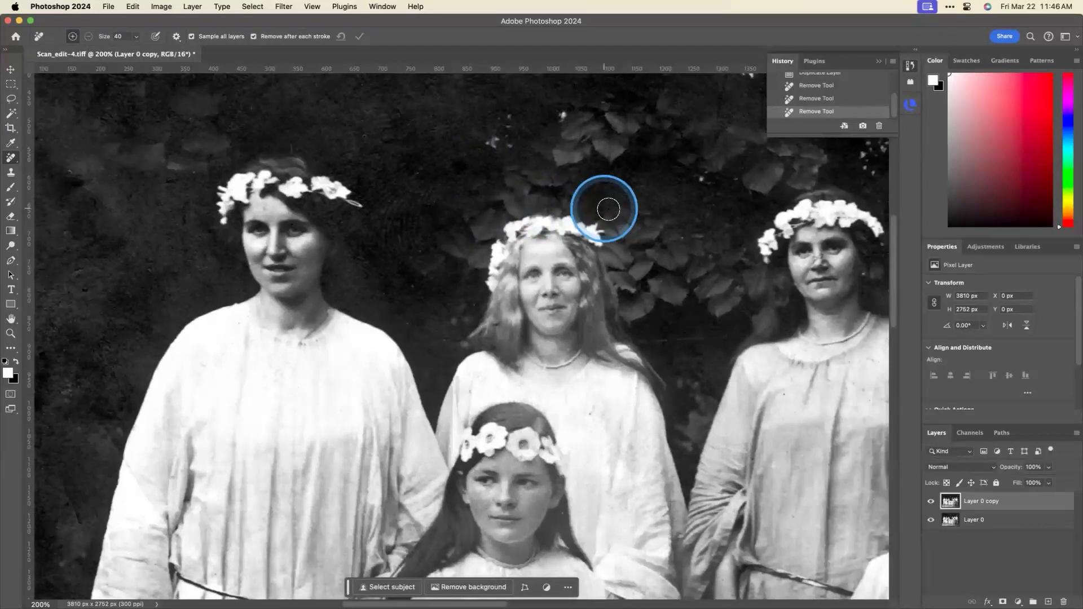
pyautogui.hscroll(10, 608, 210)
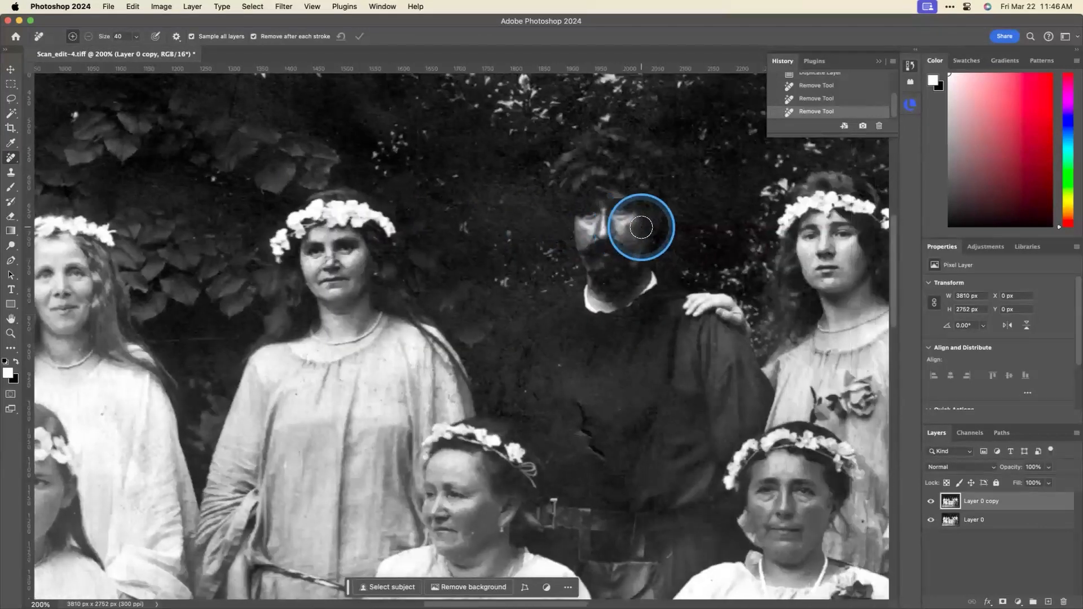
pyautogui.hscroll(10, 641, 227)
pyautogui.hscroll(5, 642, 228)
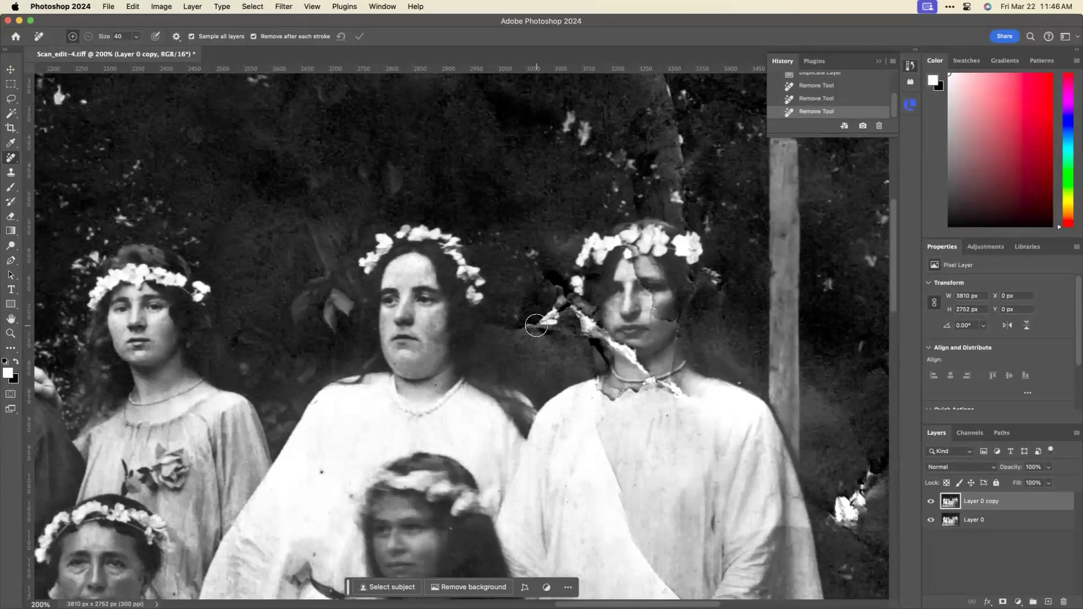
pyautogui.click(531, 322)
pyautogui.moveTo(531, 323)
pyautogui.mouseDown()
pyautogui.moveTo(560, 328)
pyautogui.moveTo(547, 312)
pyautogui.moveTo(576, 384)
pyautogui.moveTo(552, 317)
pyautogui.moveTo(560, 297)
pyautogui.moveTo(602, 345)
pyautogui.mouseUp()
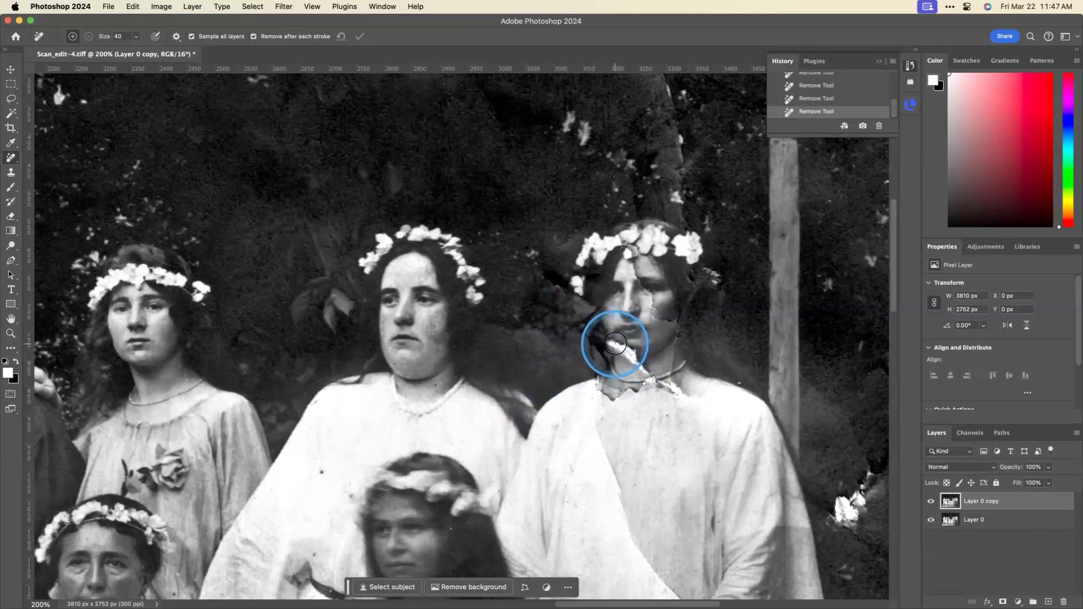
pyautogui.moveTo(615, 344); pyautogui.dragTo(644, 370)
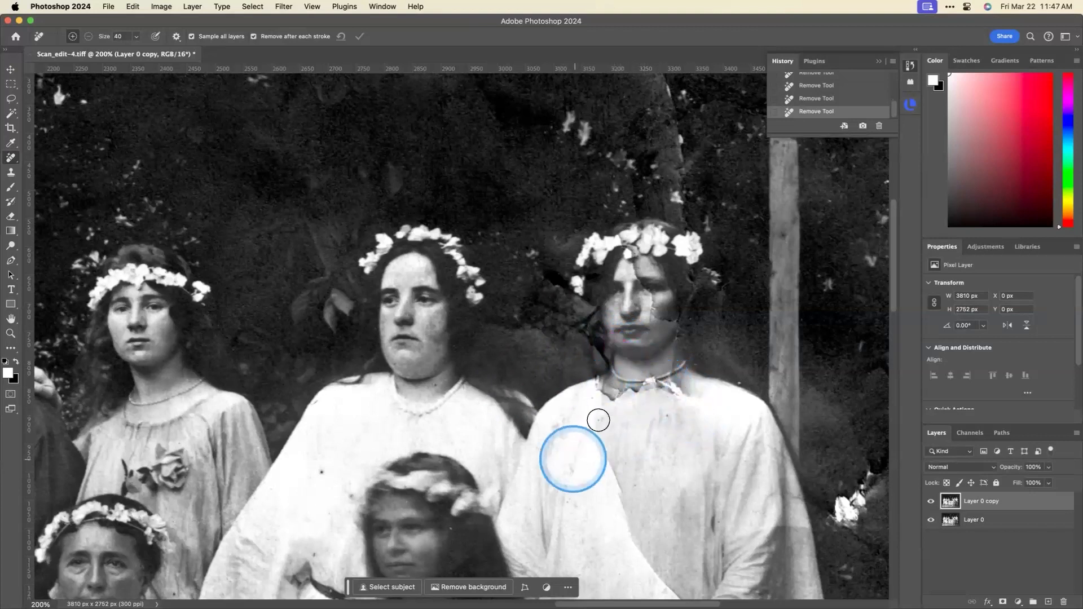
# Step: Reduce the Remove tool's size to 20 and paint out the crack across the face of the woman beside the post
pyautogui.press('[')
pyautogui.press('[')
pyautogui.press('[')
pyautogui.moveTo(636, 266)
pyautogui.mouseDown()
pyautogui.moveTo(635, 294)
pyautogui.moveTo(650, 294)
pyautogui.moveTo(658, 394)
pyautogui.moveTo(677, 334)
pyautogui.moveTo(653, 295)
pyautogui.moveTo(651, 311)
pyautogui.moveTo(676, 316)
pyautogui.mouseUp()
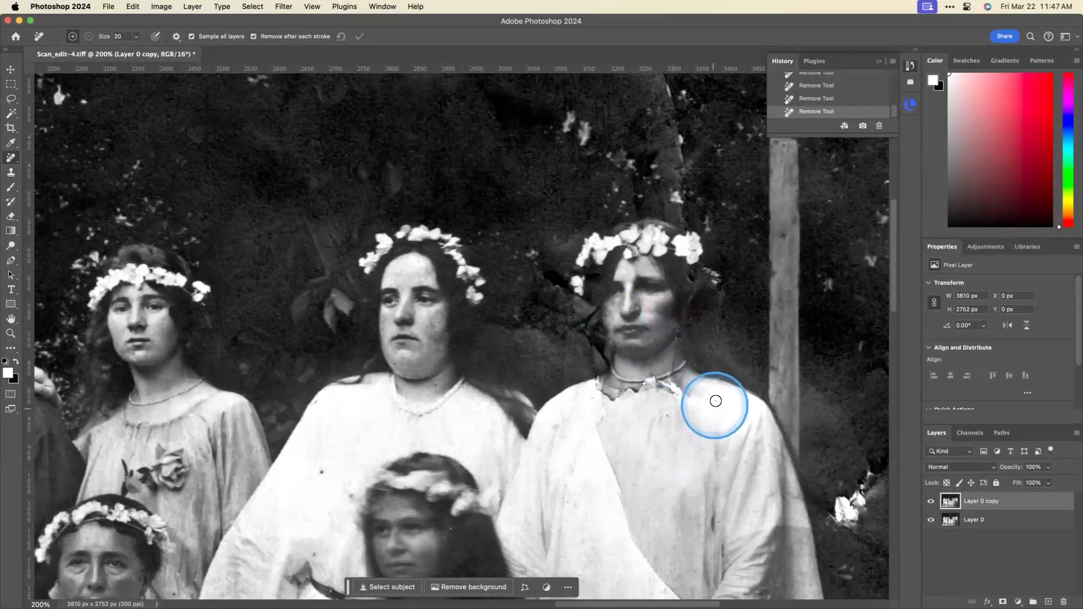
pyautogui.hscroll(6, 769, 415)
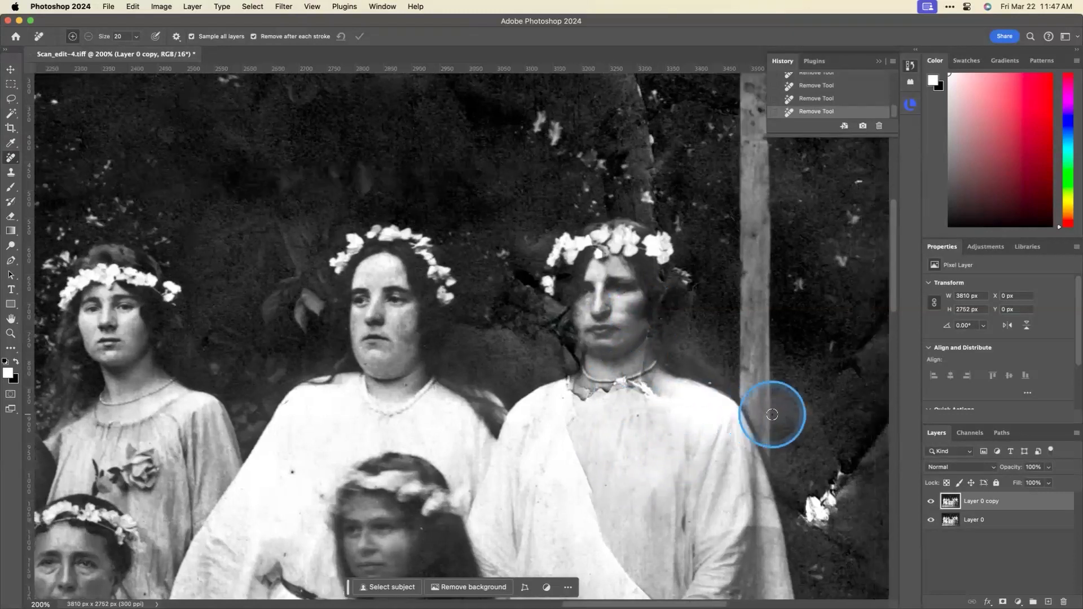
# Step: Enlarge the Remove tool to size 90 and paint out the dark crack and white patch in the background beside the wooden post
pyautogui.hscroll(5, 773, 415)
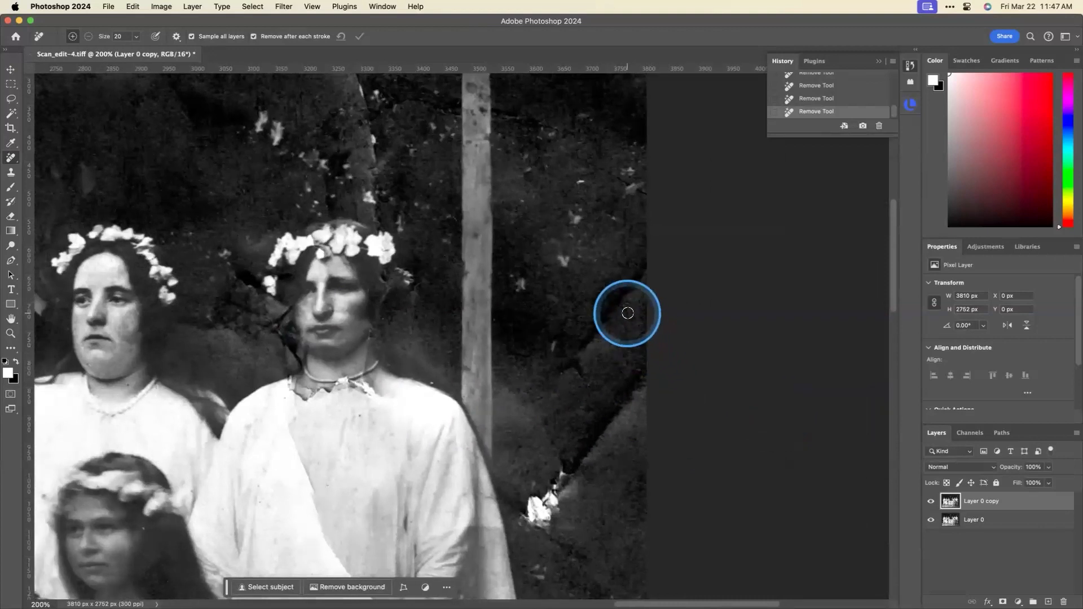
pyautogui.press(']')
pyautogui.press(']')
pyautogui.press(']')
pyautogui.press(']')
pyautogui.press(']')
pyautogui.press(']')
pyautogui.press(']')
pyautogui.press(']')
pyautogui.press(']')
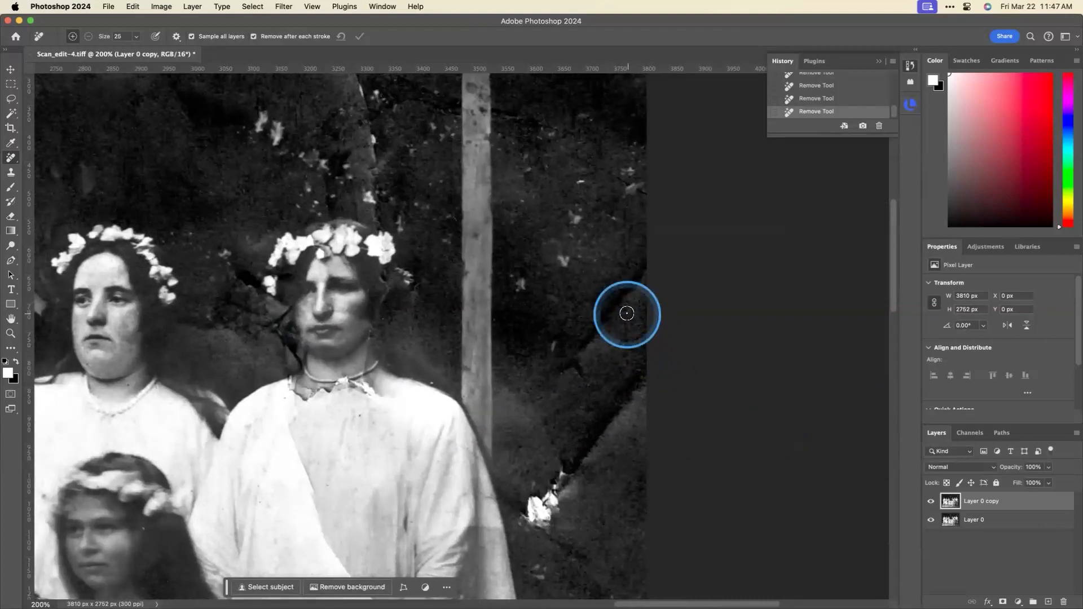
pyautogui.press(']')
pyautogui.press(']')
pyautogui.press(']')
pyautogui.moveTo(642, 264)
pyautogui.mouseDown()
pyautogui.moveTo(603, 339)
pyautogui.moveTo(573, 369)
pyautogui.moveTo(620, 400)
pyautogui.moveTo(527, 511)
pyautogui.moveTo(577, 525)
pyautogui.mouseUp()
# Step: Reduce the Remove tool's size to 60 and erase the diagonal crack between the rightmost woman's draped sleeve and the photo's edge
pyautogui.scroll(-5, 578, 525)
pyautogui.scroll(-4, 604, 352)
pyautogui.hscroll(1, 604, 352)
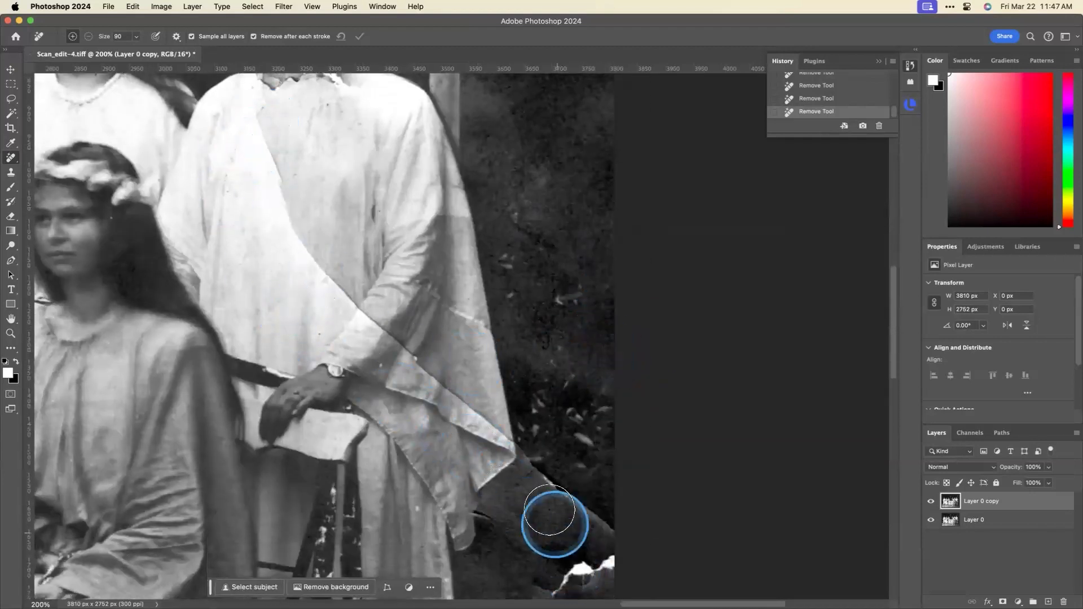
pyautogui.press('[')
pyautogui.press('[')
pyautogui.press('[')
pyautogui.moveTo(524, 448); pyautogui.dragTo(602, 533)
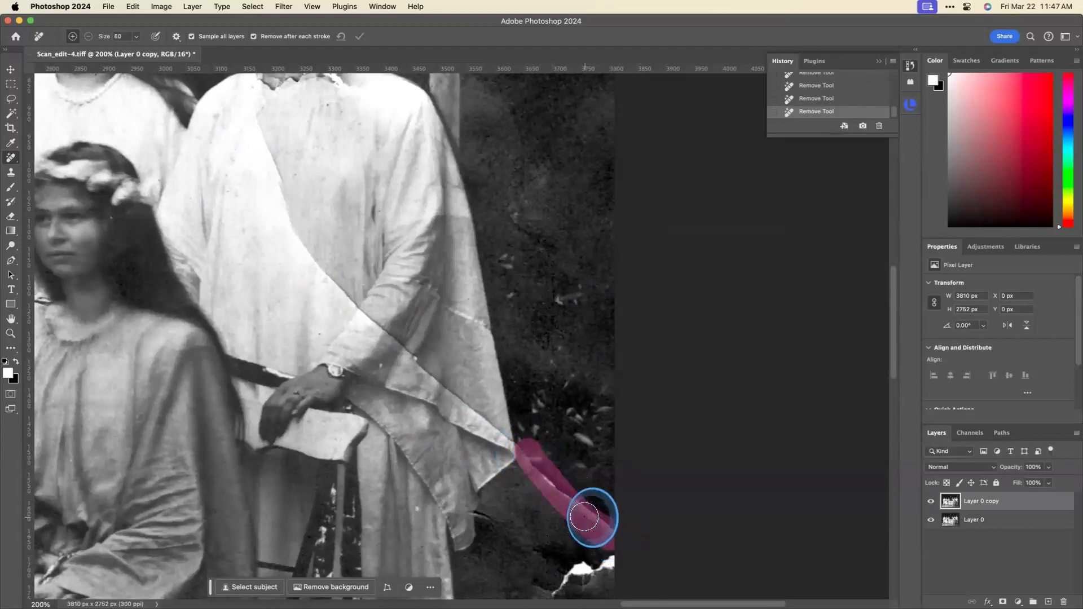
# Step: Remove the white tear near the photo's edge below the draped sleeve and the remaining damage marks further down
pyautogui.scroll(-1, 602, 508)
pyautogui.scroll(-2, 602, 502)
pyautogui.moveTo(597, 496)
pyautogui.mouseDown()
pyautogui.moveTo(612, 479)
pyautogui.moveTo(604, 496)
pyautogui.moveTo(553, 516)
pyautogui.moveTo(558, 505)
pyautogui.mouseUp()
pyautogui.scroll(-6, 562, 486)
pyautogui.moveTo(538, 393)
pyautogui.mouseDown()
pyautogui.moveTo(614, 394)
pyautogui.moveTo(667, 416)
pyautogui.mouseUp()
pyautogui.click(590, 346)
# Step: Fit the whole photo in view and compare the retouched Layer 0 copy with the original layer
pyautogui.doubleClick(11, 319)
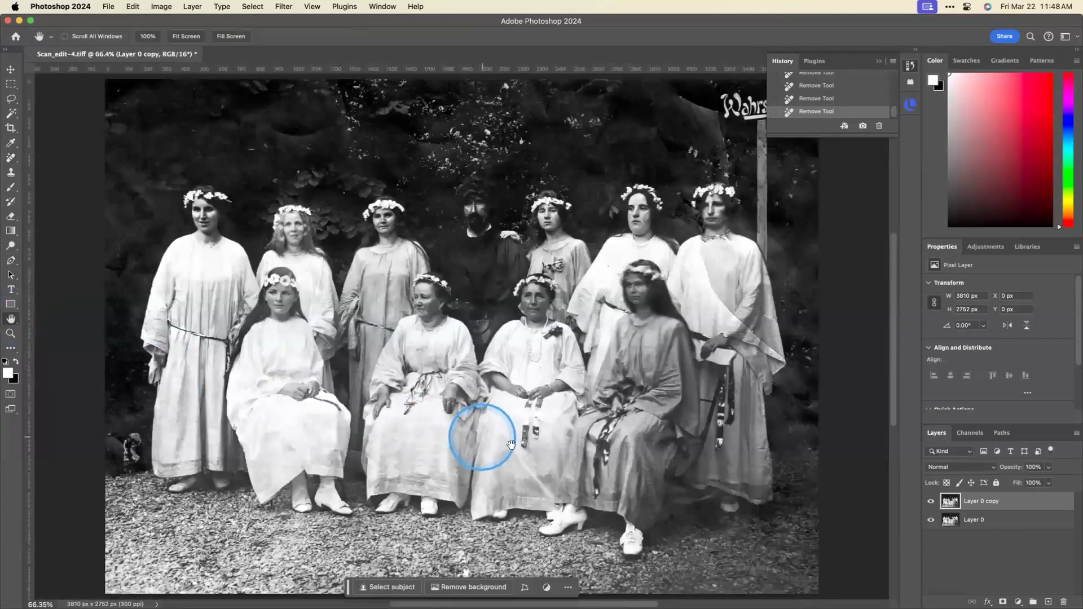
pyautogui.click(931, 501)
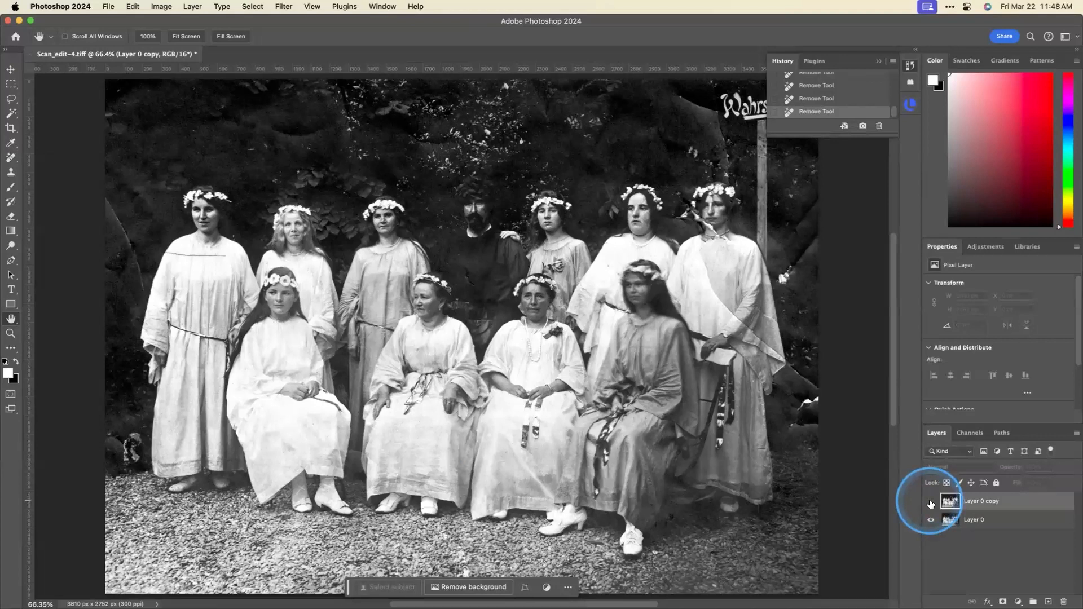
pyautogui.click(931, 502)
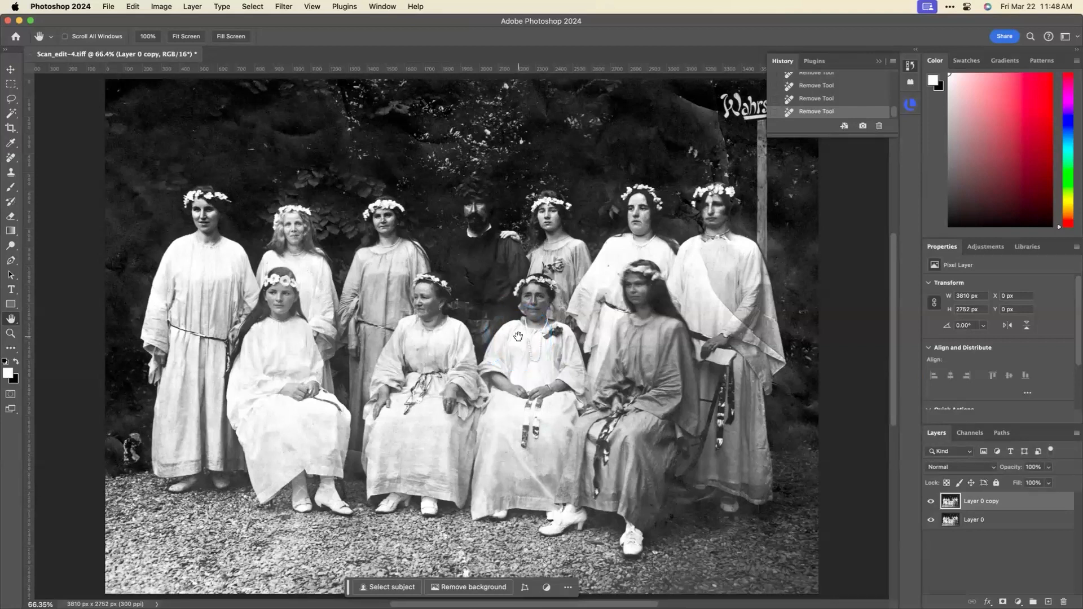
# Step: Open the retouched layer copy in the Topaz Photo AI filter
pyautogui.click(283, 8)
pyautogui.moveTo(335, 224)
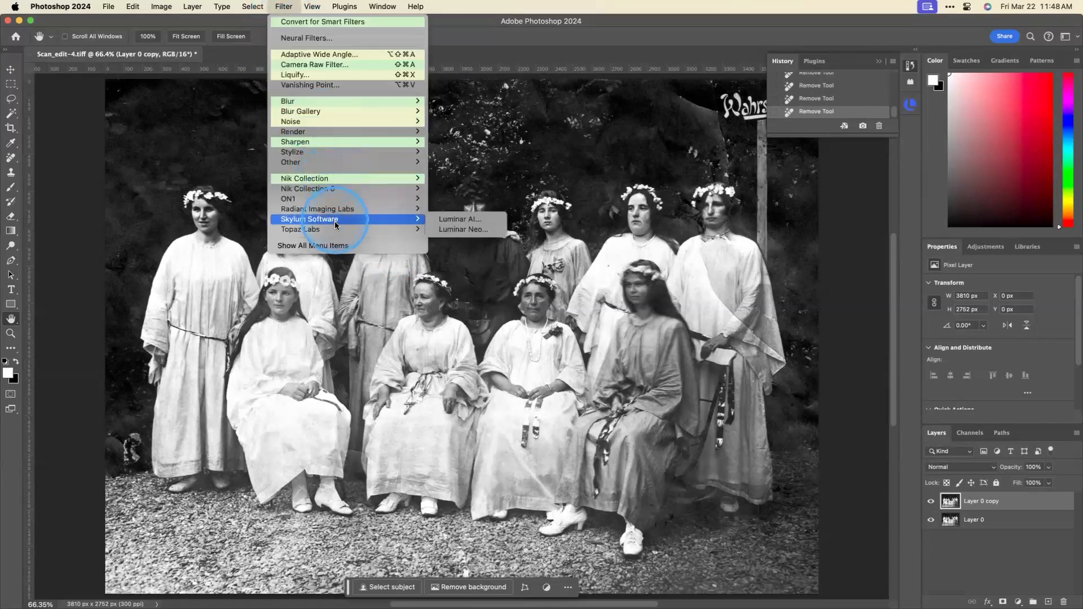
pyautogui.moveTo(378, 230)
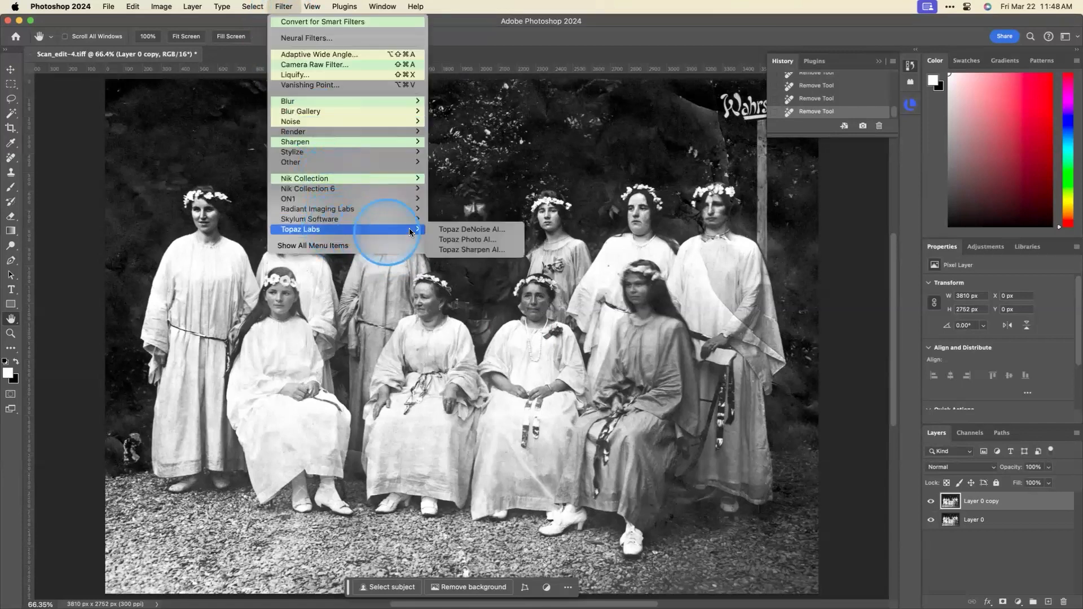
pyautogui.click(473, 240)
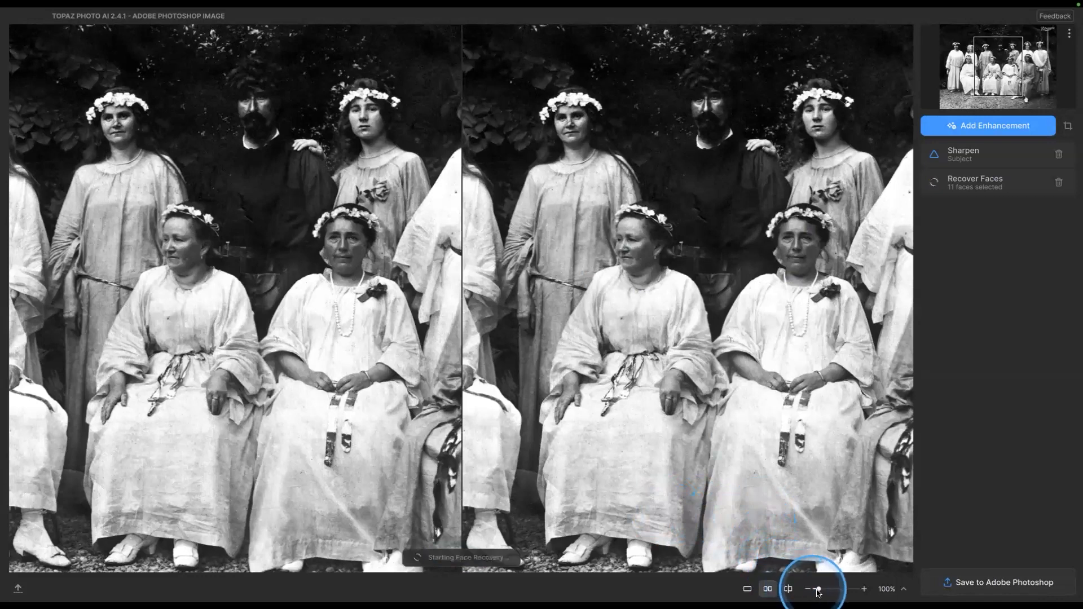
# Step: Inspect the faces at 201% zoom, save the Sharpen and Recover Faces enhancements back to Photoshop, and compare with the original layer
pyautogui.moveTo(820, 590); pyautogui.dragTo(825, 589)
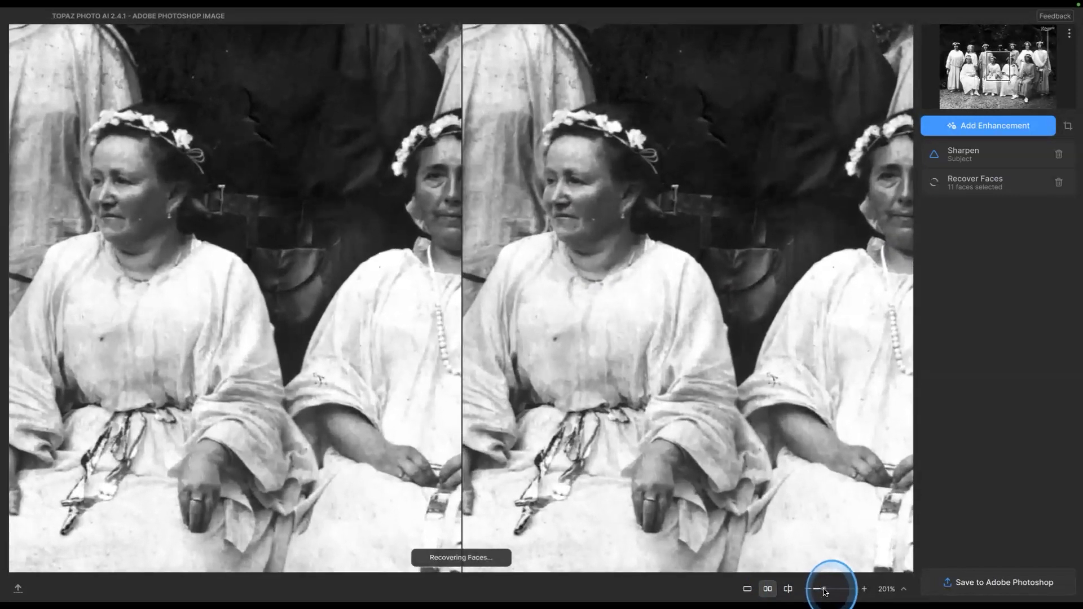
pyautogui.moveTo(654, 189); pyautogui.dragTo(670, 264)
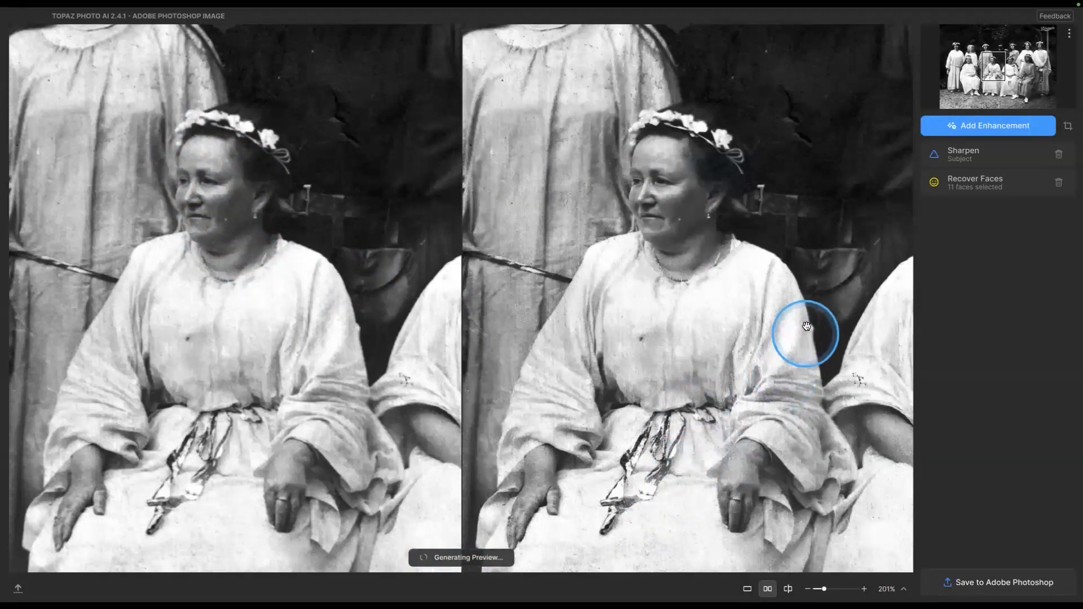
pyautogui.moveTo(822, 264); pyautogui.dragTo(495, 442)
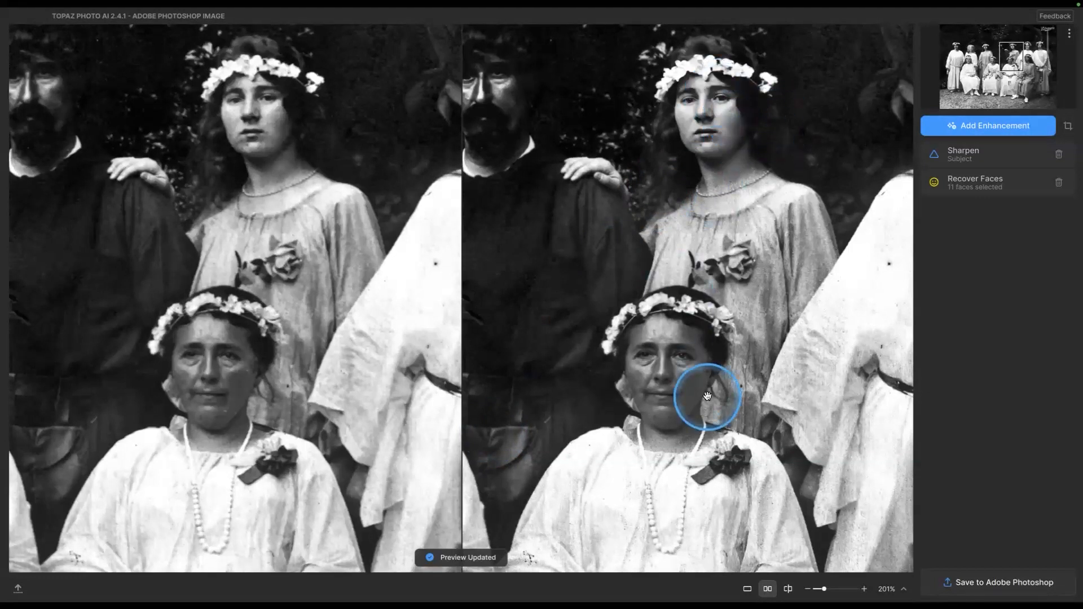
pyautogui.moveTo(856, 253); pyautogui.dragTo(592, 295)
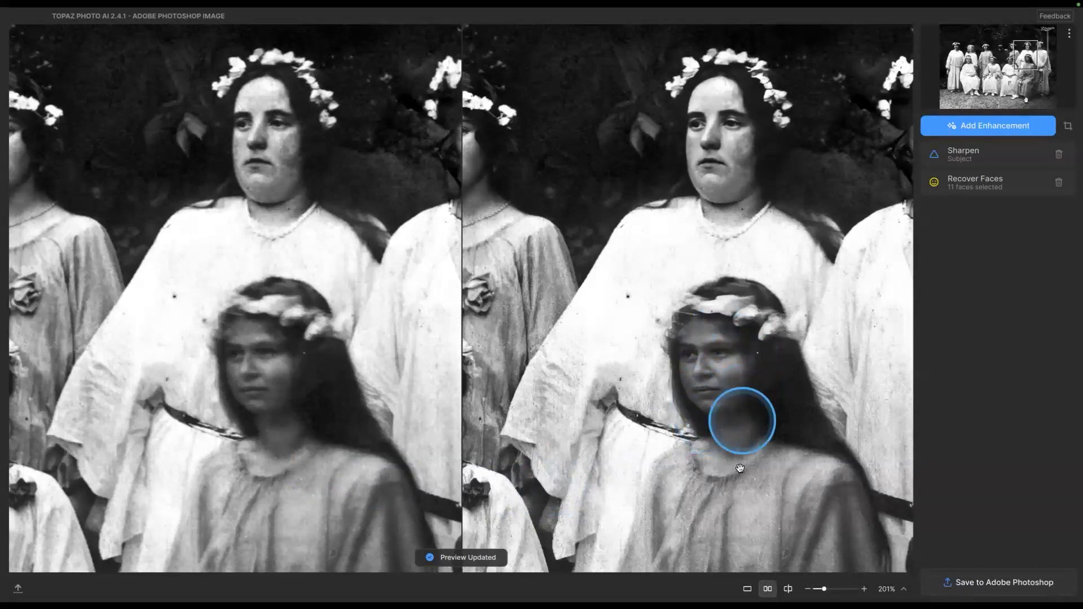
pyautogui.moveTo(749, 495); pyautogui.dragTo(737, 279)
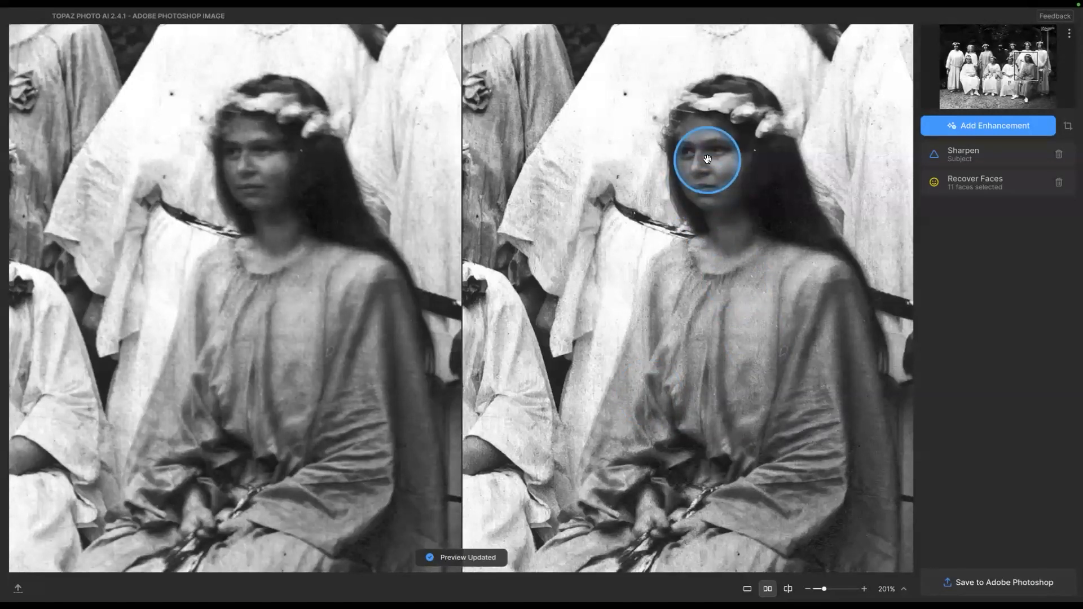
pyautogui.click(956, 581)
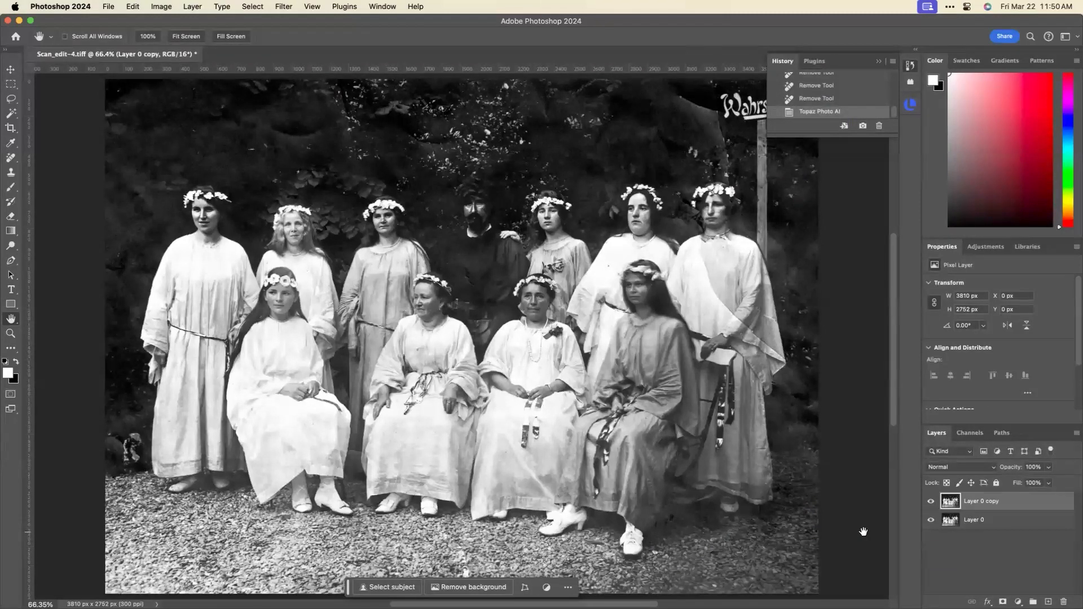
pyautogui.click(931, 501)
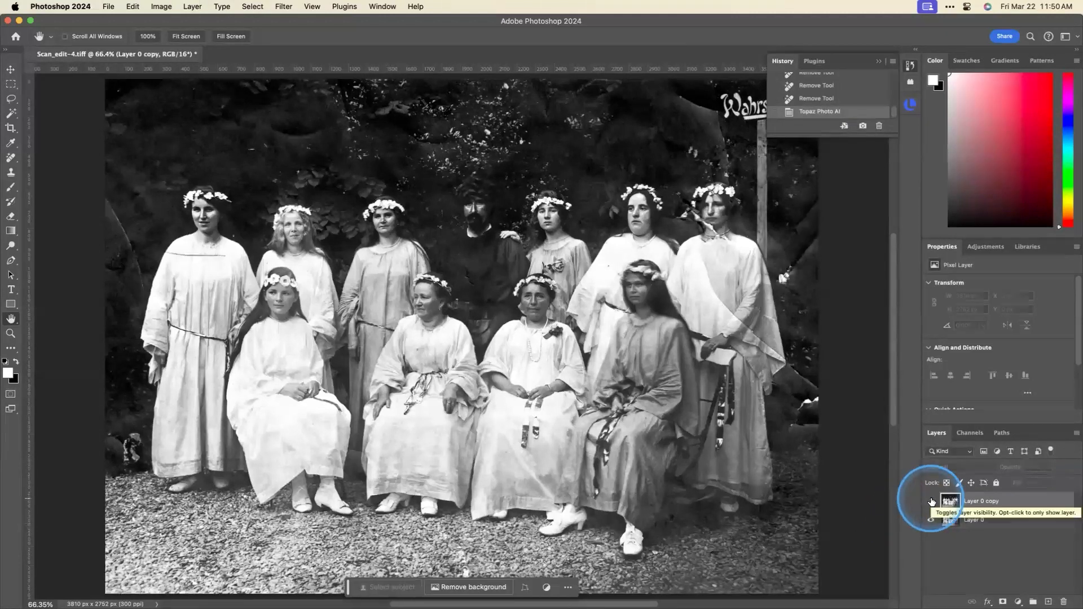
pyautogui.click(932, 501)
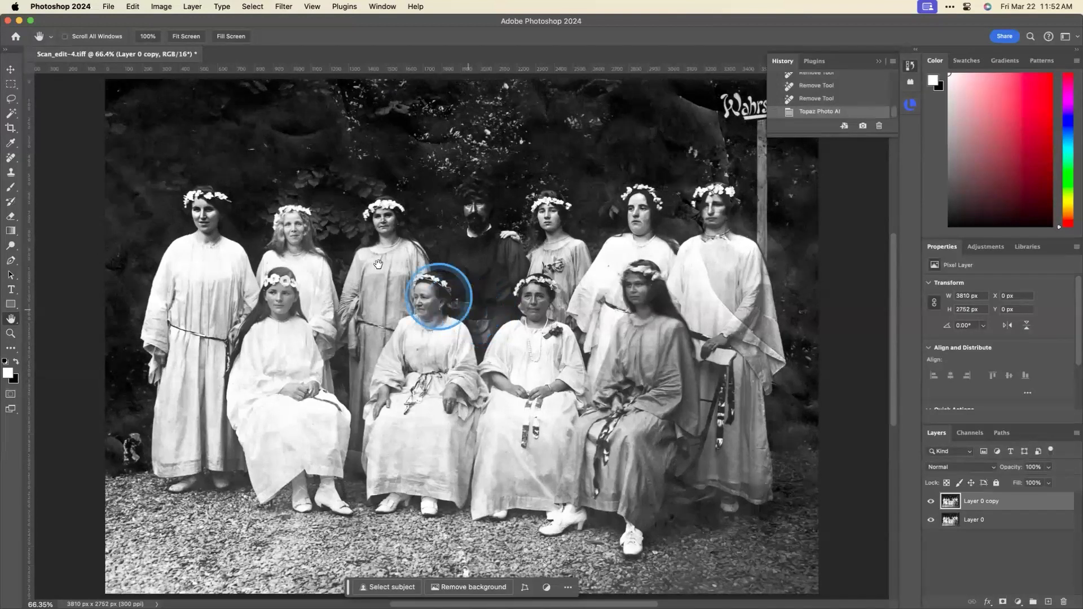
# Step: Switch to the Keynote presentation and show the Physical Damage slide
pyautogui.press('super+Tab')
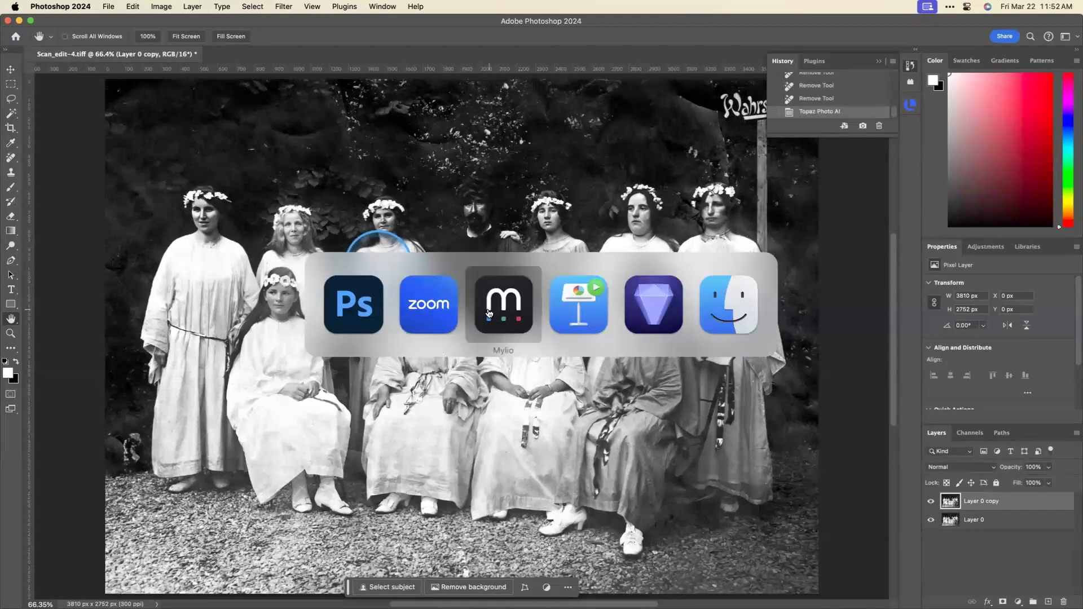
pyautogui.click(581, 308)
pyautogui.click(586, 308)
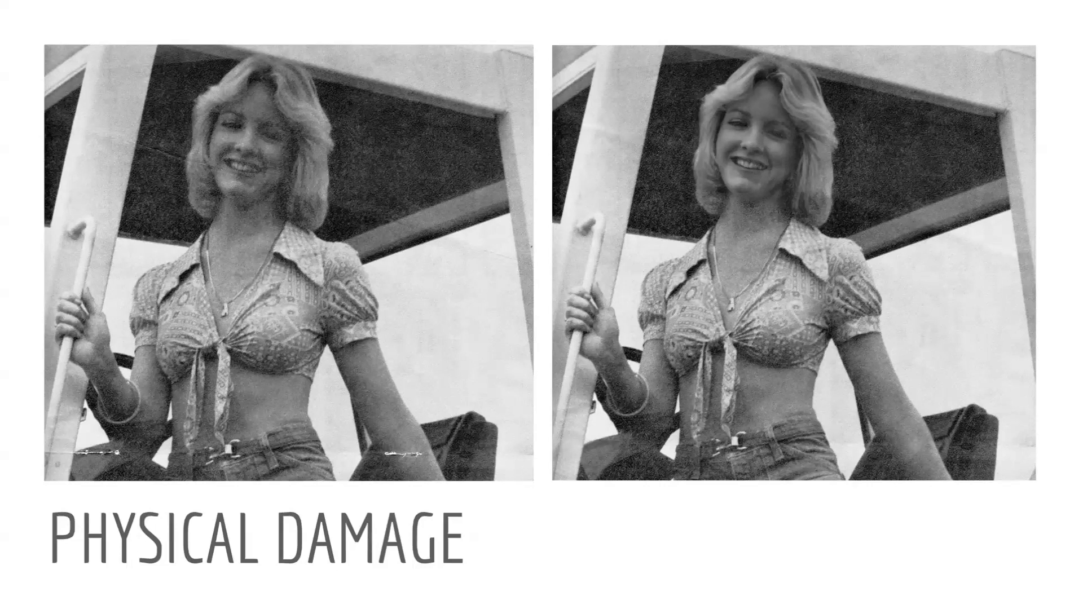
# Step: Switch to Mylio Photos, leave the group photo and open the creased scan of the woman in the knotted shirt and shorts
pyautogui.press('super+Tab')
pyautogui.press('super+Tab')
pyautogui.press('super+Tab')
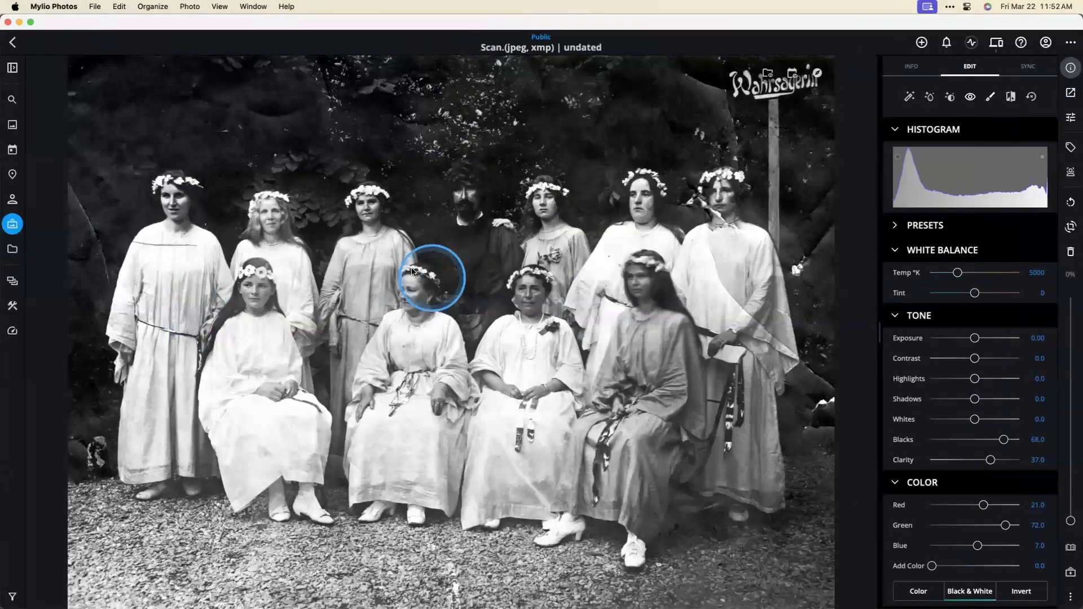
pyautogui.press('Escape')
pyautogui.doubleClick(210, 220)
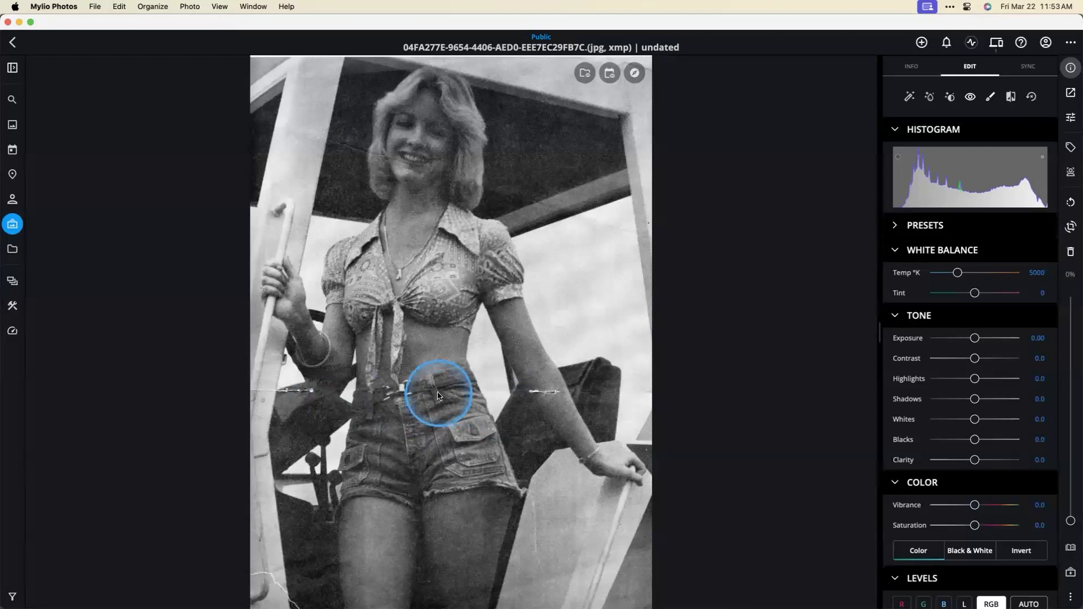
pyautogui.click(492, 392)
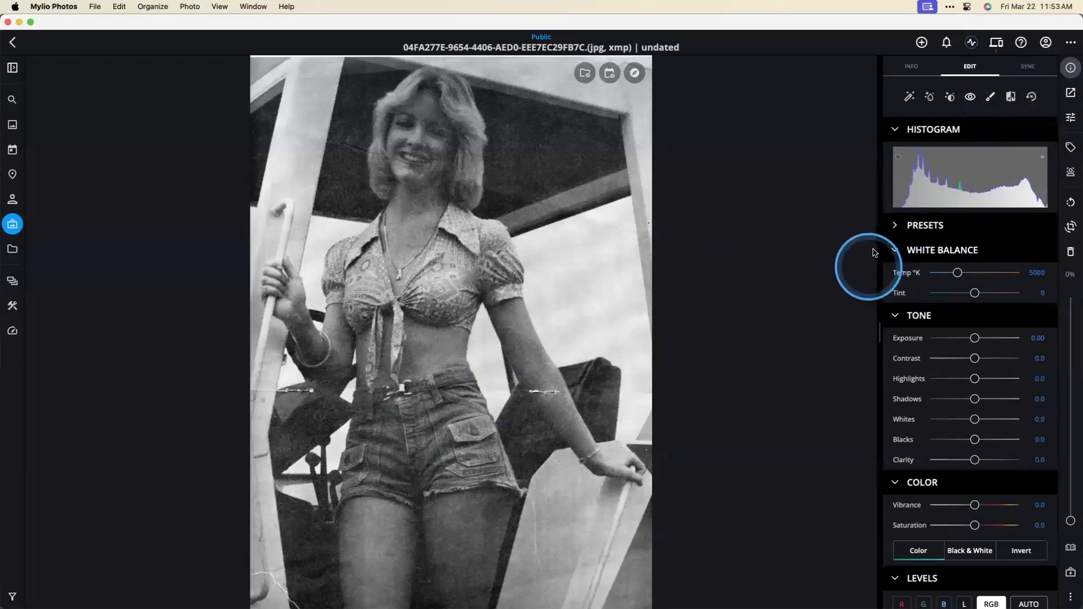
# Step: Apply the automatic contrast and automatic enhancement adjustments to the photo, and set Blacks to 48.0
pyautogui.click(949, 100)
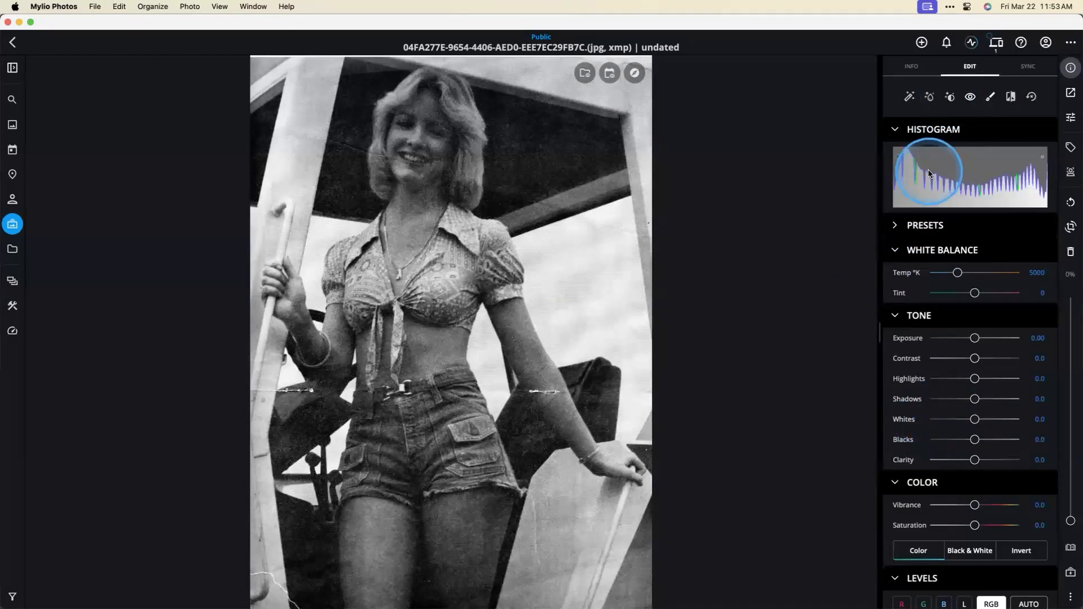
pyautogui.click(910, 99)
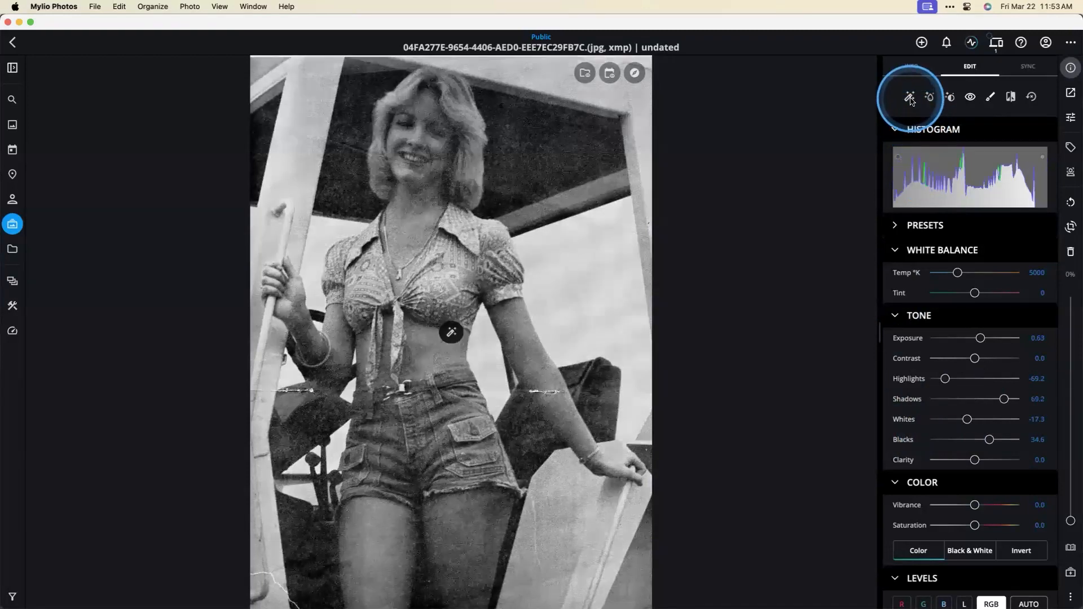
pyautogui.moveTo(991, 439); pyautogui.dragTo(995, 440)
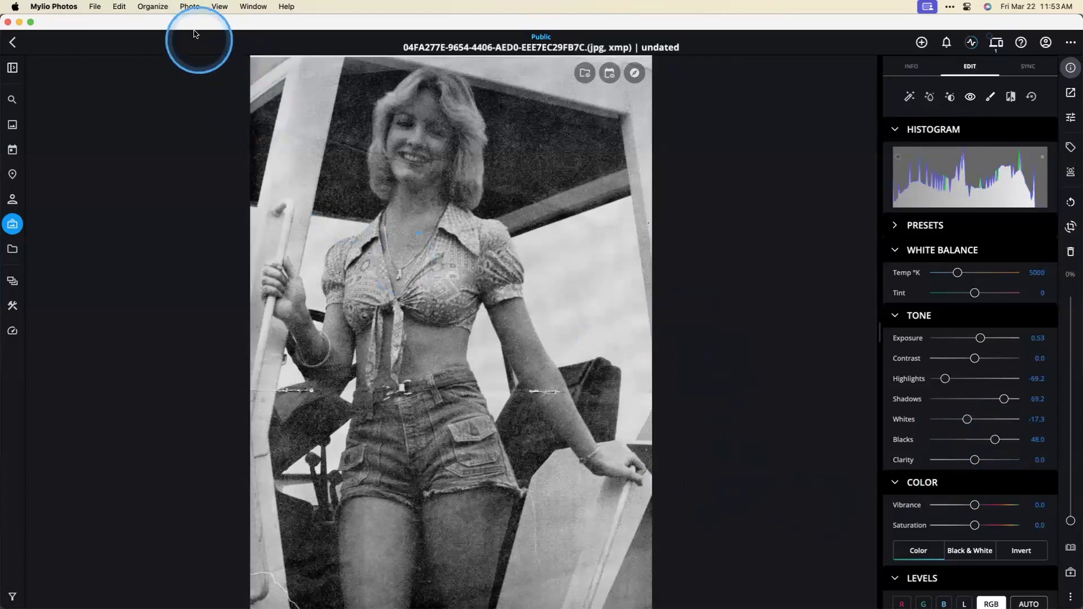
# Step: Open a copy with the Mylio Photos adjustments in Photoshop as a 16-bit TIFF in ProPhoto RGB
pyautogui.click(196, 9)
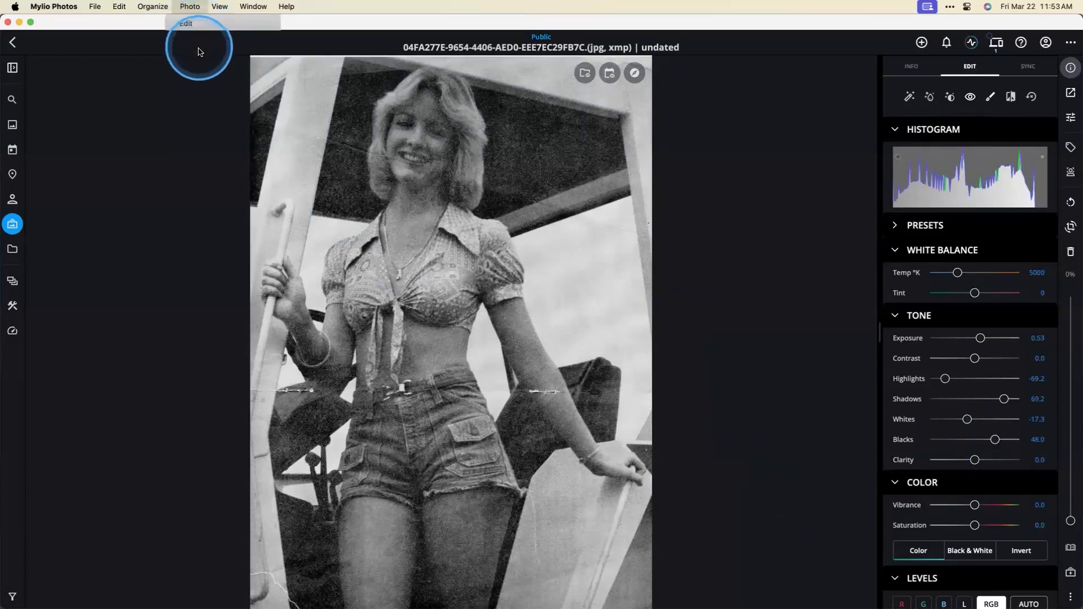
pyautogui.click(402, 91)
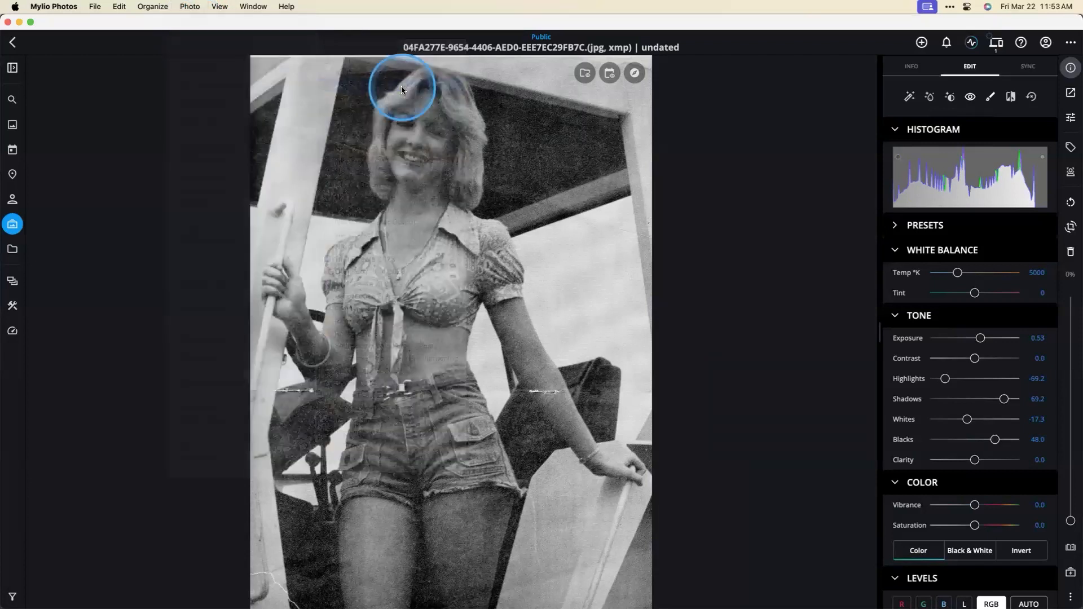
pyautogui.click(494, 279)
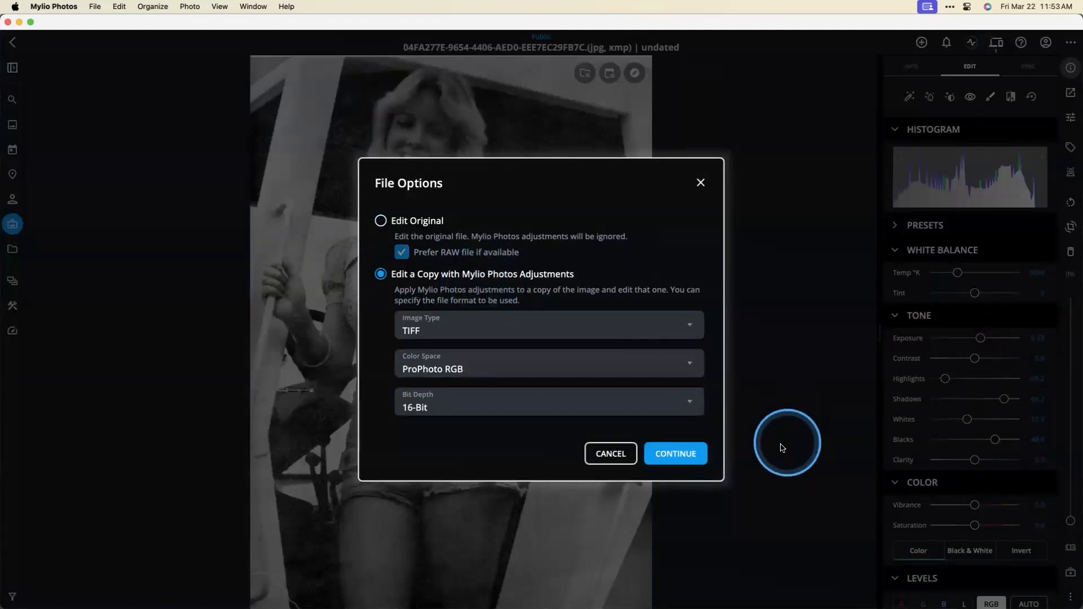
pyautogui.click(675, 455)
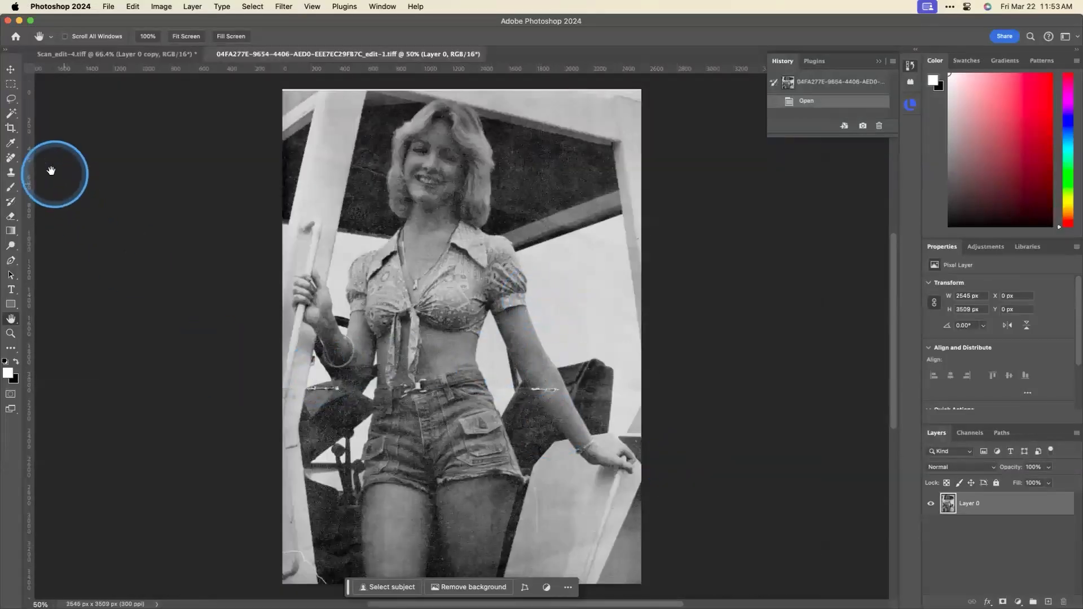
# Step: Duplicate the photo layer and use the Remove tool on the white marks either side of the waist and the crease beside the head
pyautogui.press('cmd+j')
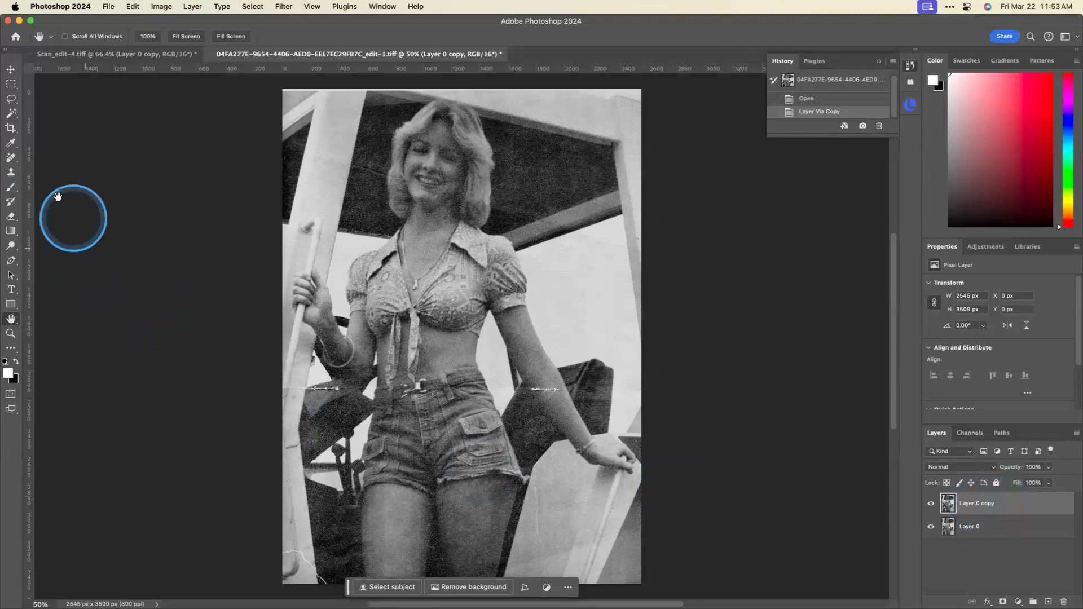
pyautogui.click(11, 159)
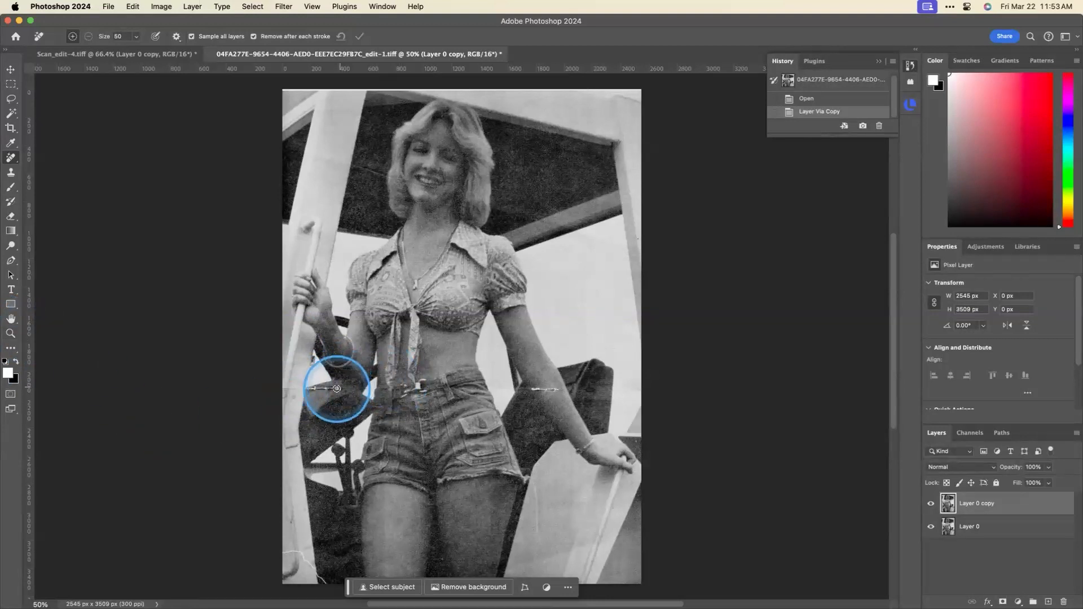
pyautogui.moveTo(340, 389)
pyautogui.mouseDown()
pyautogui.moveTo(276, 387)
pyautogui.moveTo(298, 395)
pyautogui.mouseUp()
pyautogui.moveTo(532, 391); pyautogui.dragTo(559, 391)
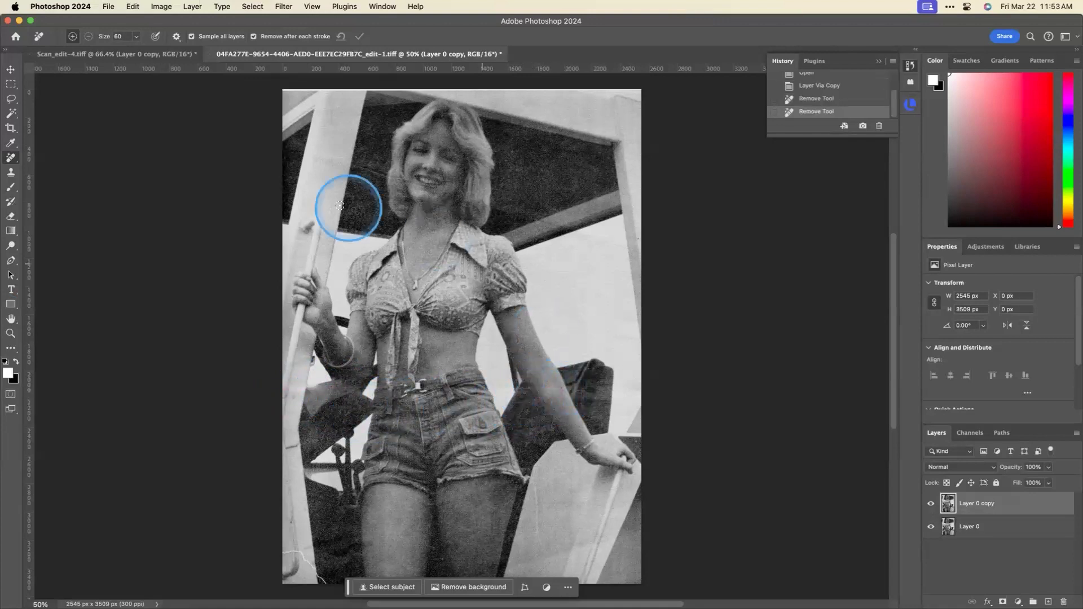
pyautogui.moveTo(403, 177)
pyautogui.mouseDown()
pyautogui.moveTo(377, 185)
pyautogui.moveTo(385, 175)
pyautogui.moveTo(339, 165)
pyautogui.mouseUp()
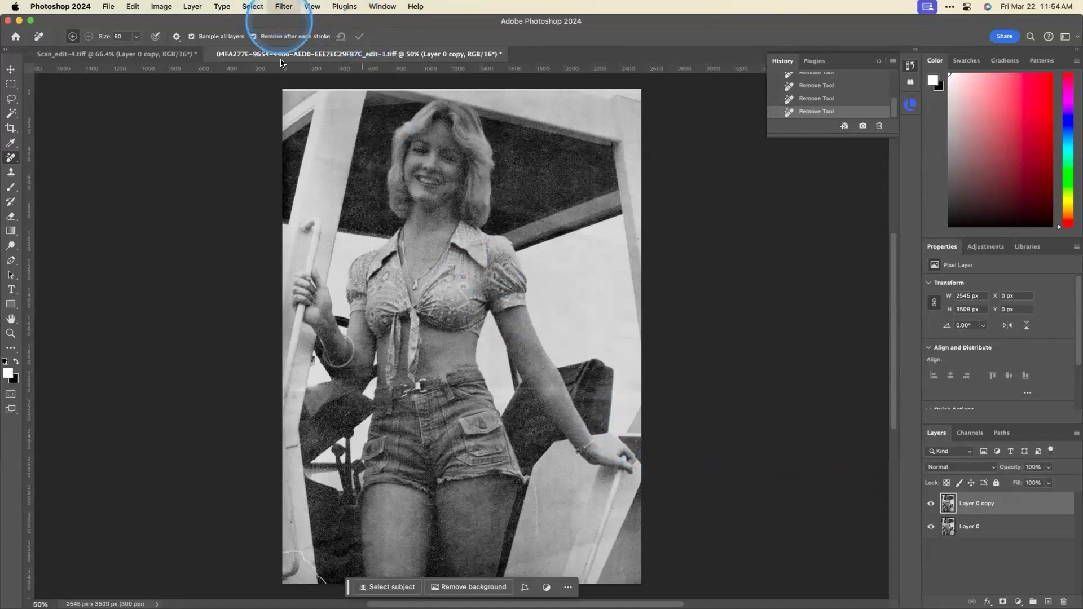
# Step: Launch the Topaz Photo AI filter on the duplicate layer of the woman's photo
pyautogui.click(284, 6)
pyautogui.moveTo(316, 246)
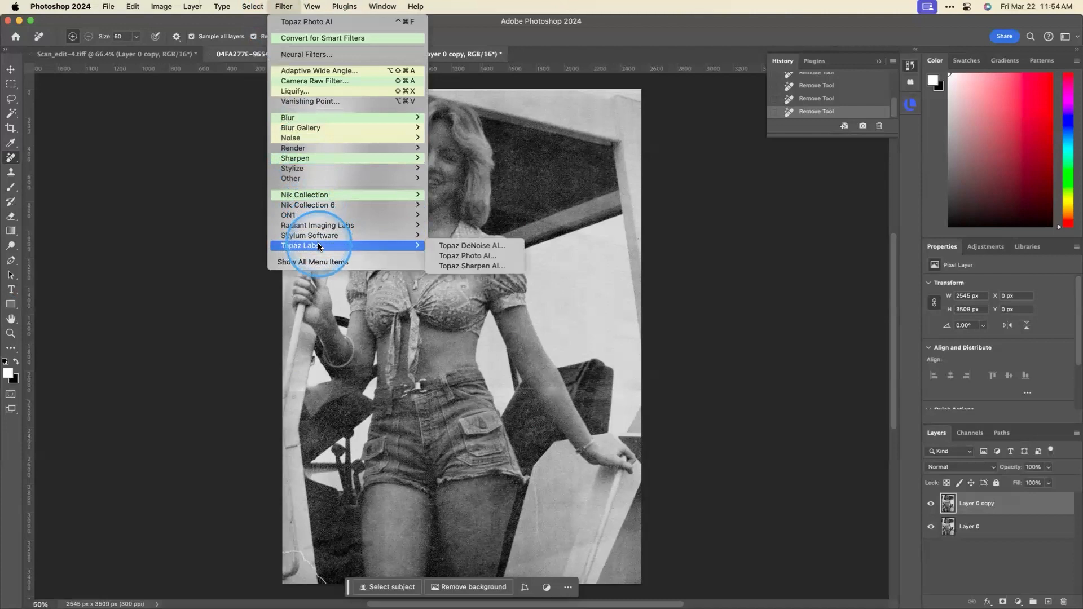
pyautogui.click(463, 257)
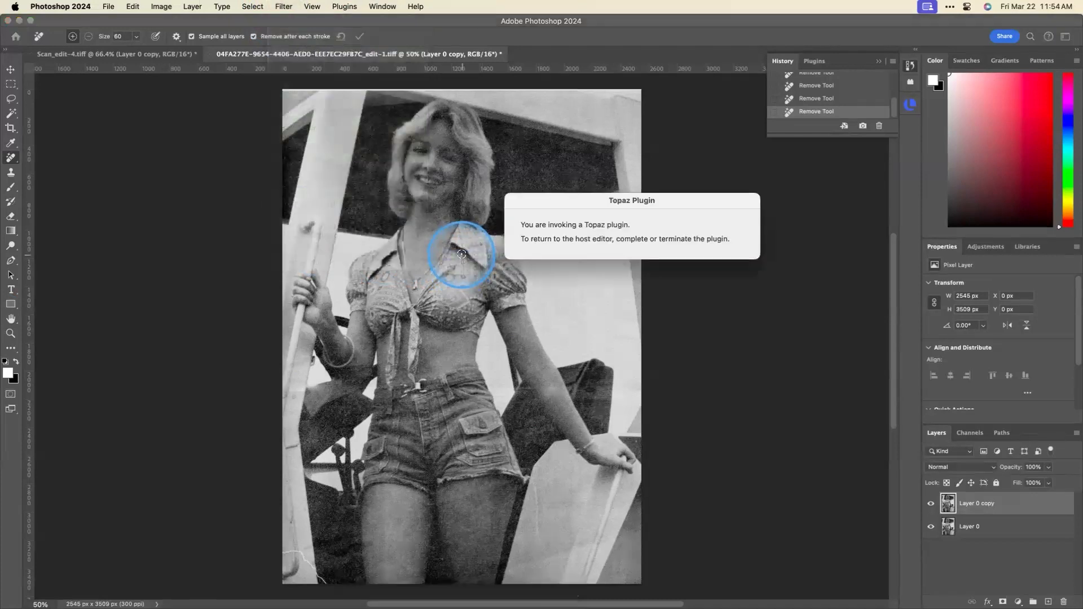
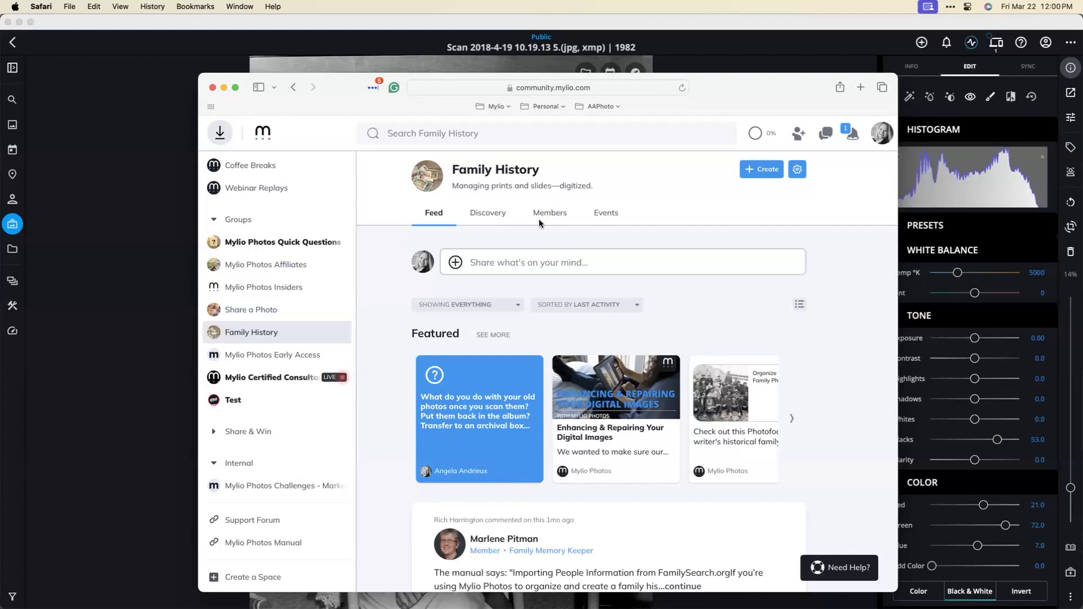
# Step: Switch to Topaz Photo AI and save the Remove Noise and Recover Faces result back to Photoshop
pyautogui.click(517, 266)
pyautogui.press('super+Tab')
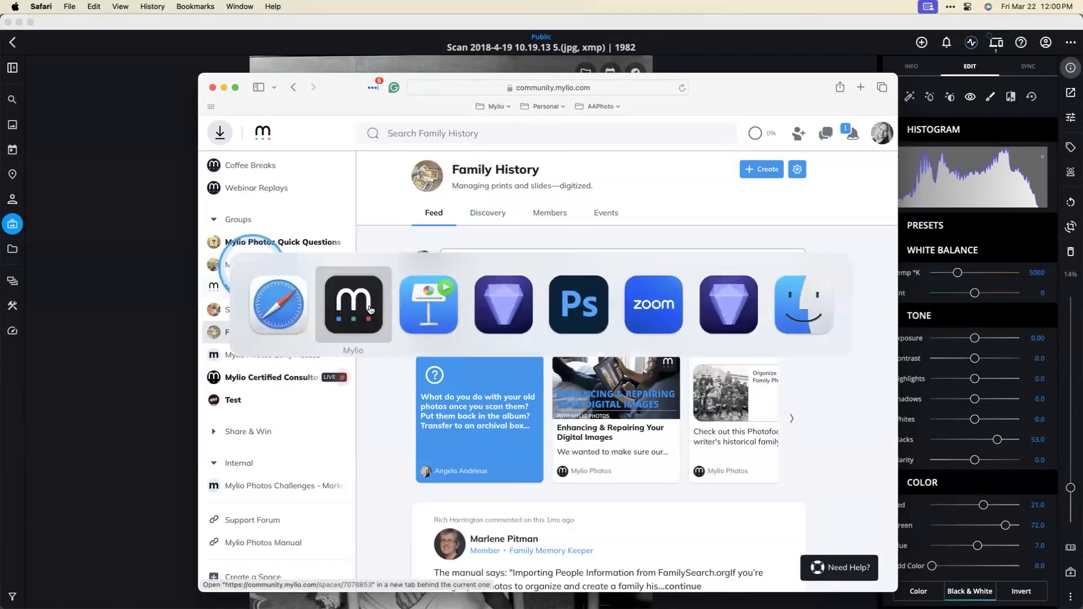
pyautogui.click(578, 305)
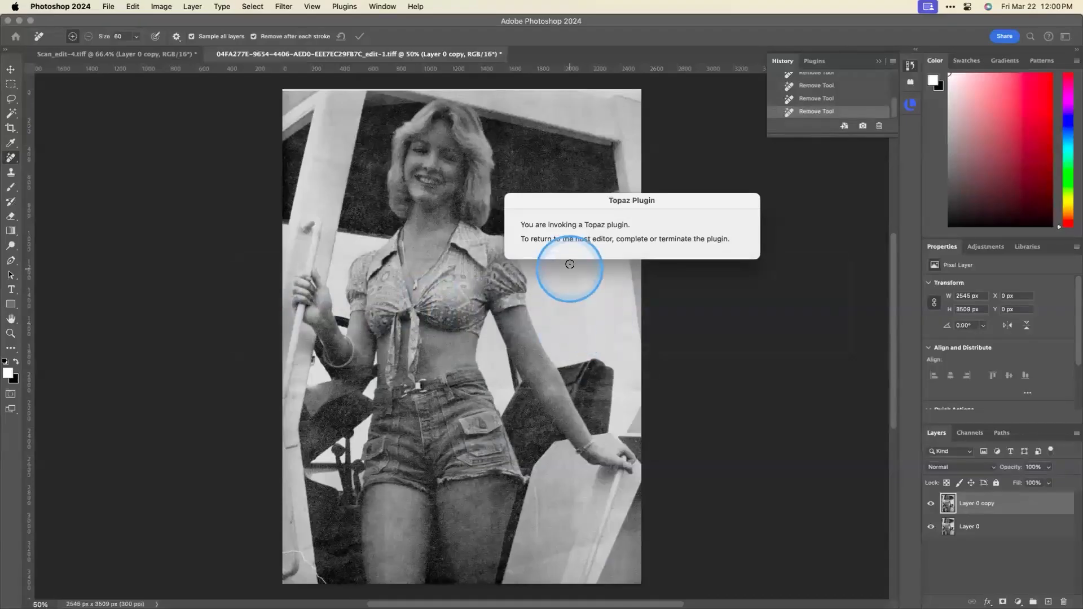
pyautogui.press('super+Tab')
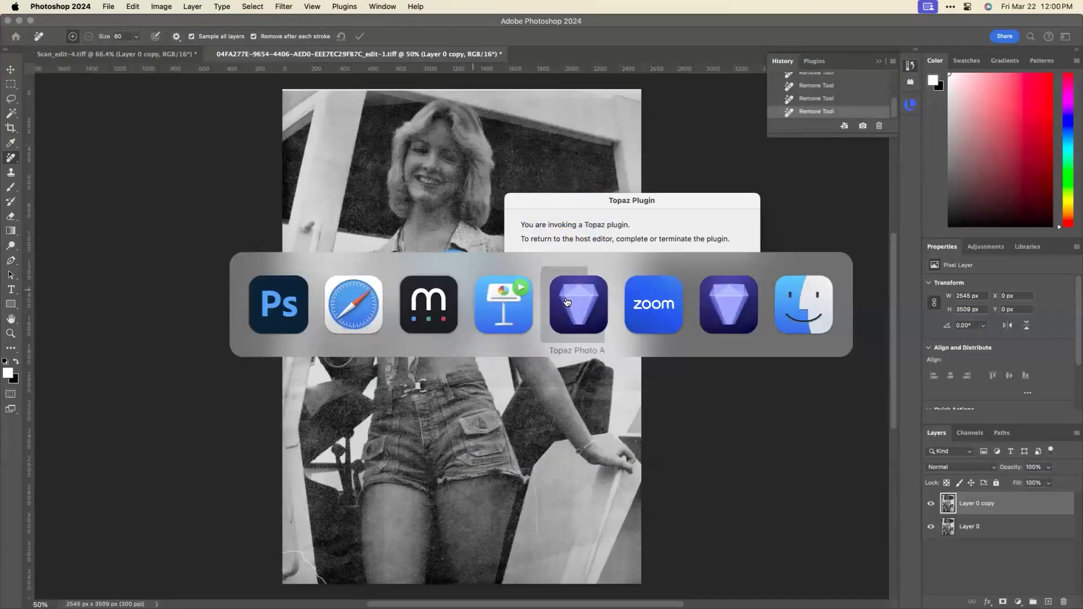
pyautogui.click(248, 306)
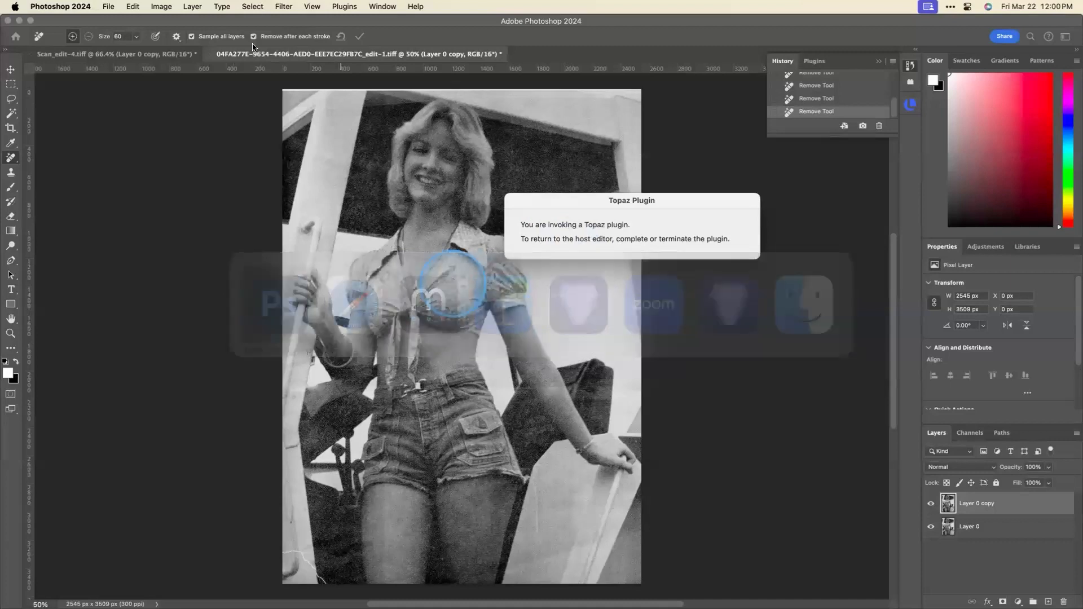
pyautogui.press('super+Tab')
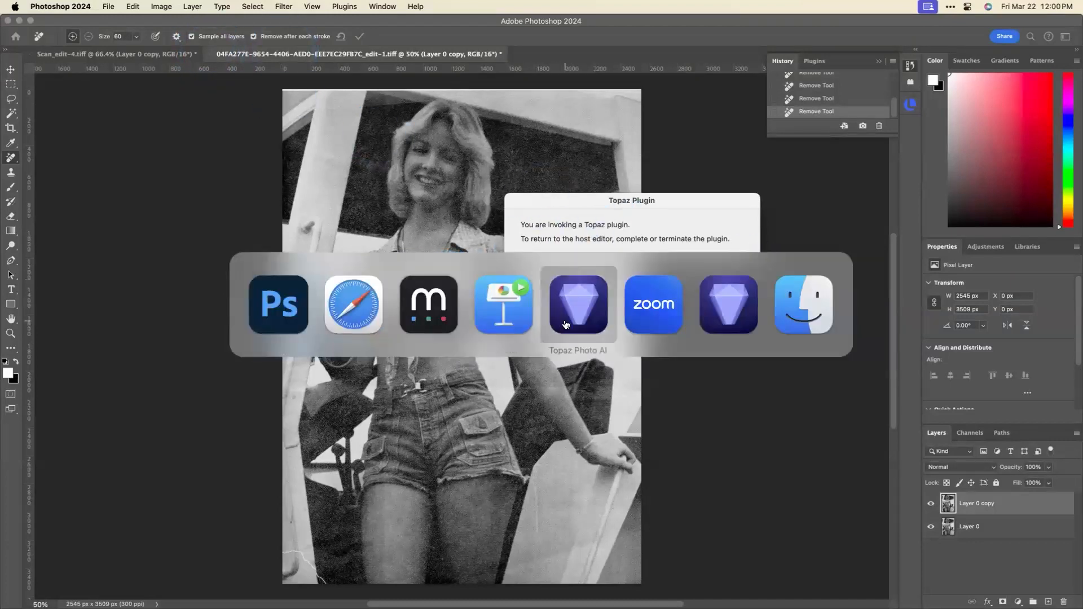
pyautogui.click(566, 325)
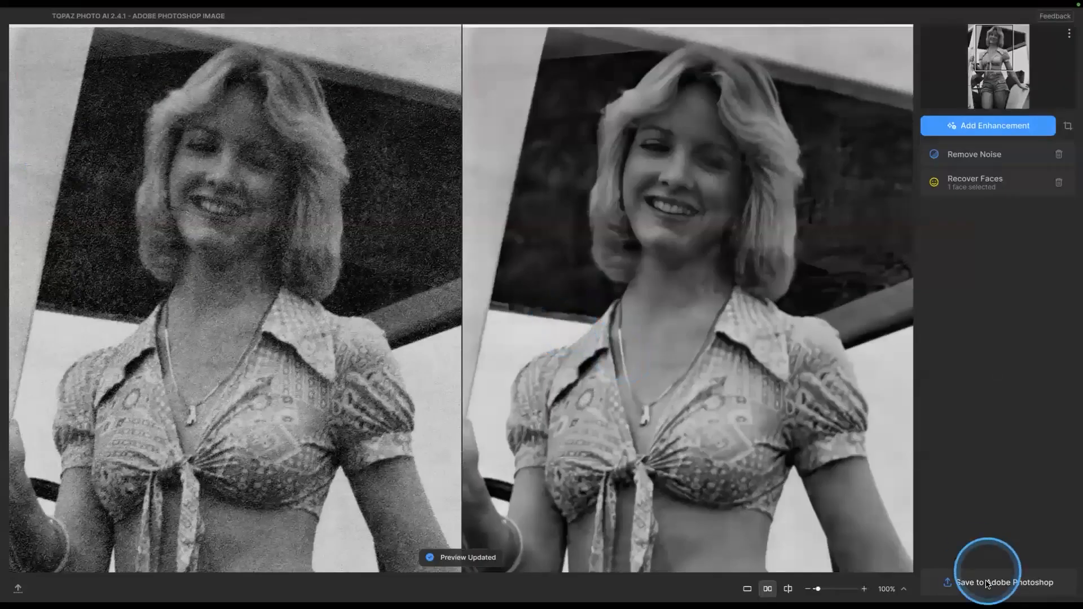
pyautogui.click(986, 584)
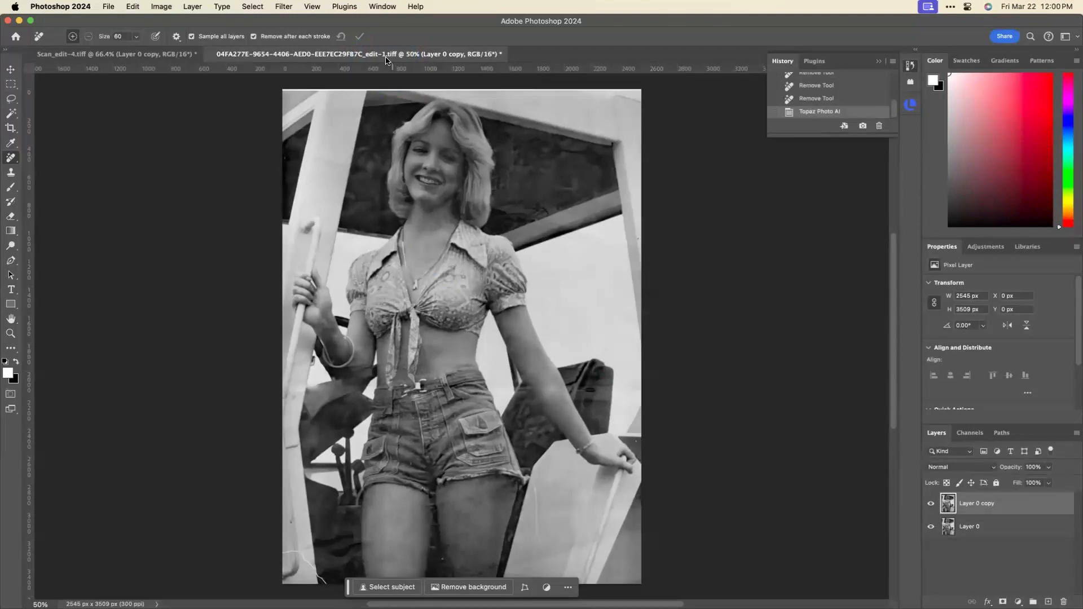
# Step: Save the retouched photo with the default TIFF options and close the document
pyautogui.press('super+s')
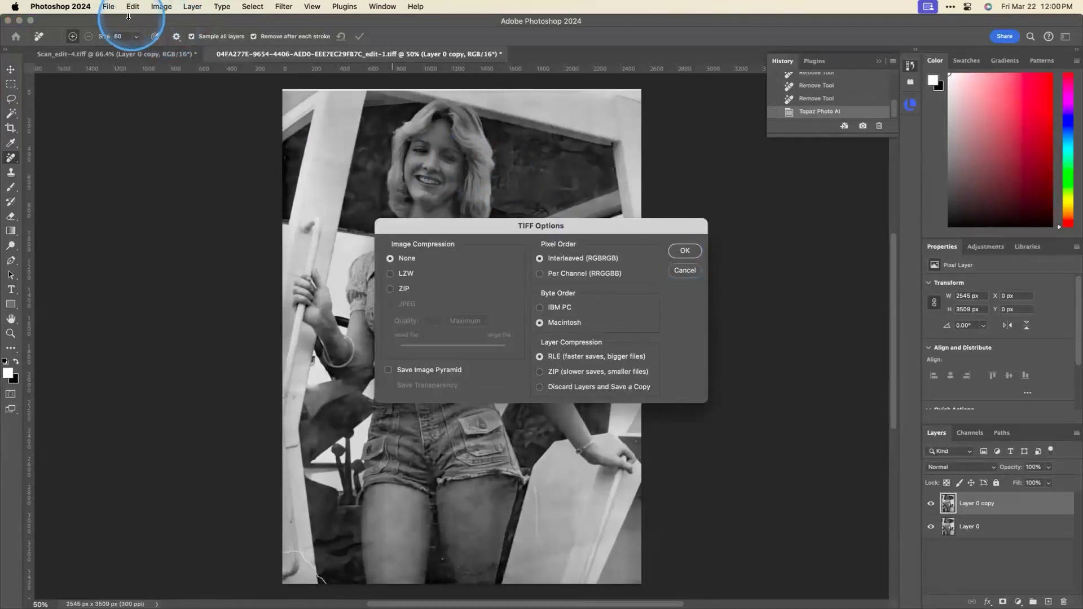
pyautogui.click(684, 254)
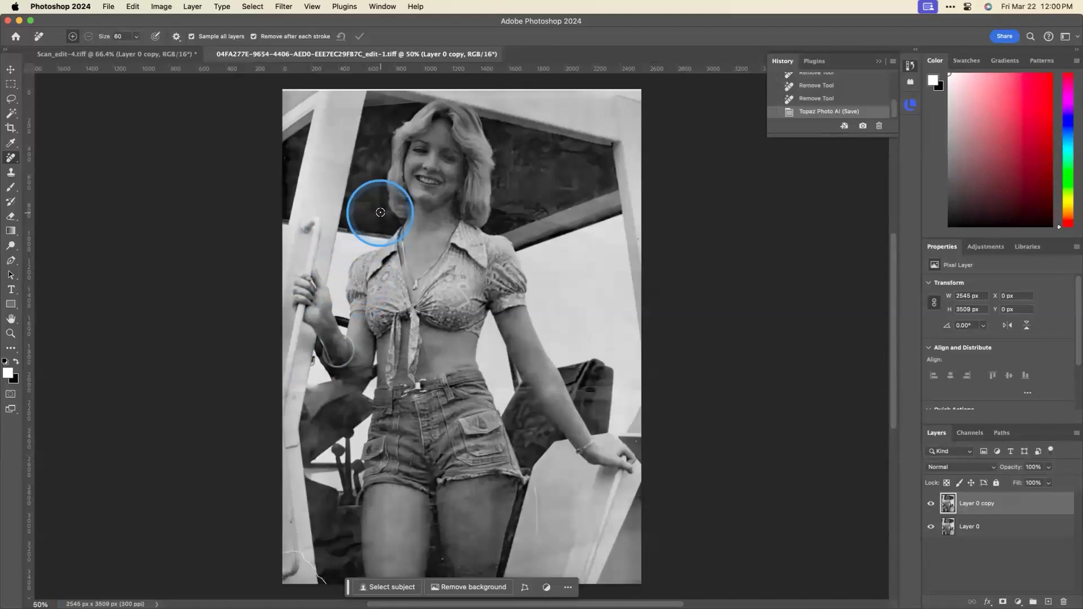
pyautogui.press('super+w')
# Step: Switch to Mylio Photos, open the scan of the woman in the knotted shirt and go to its source folder
pyautogui.press('super+Tab')
pyautogui.press('Tab')
pyautogui.press('Tab')
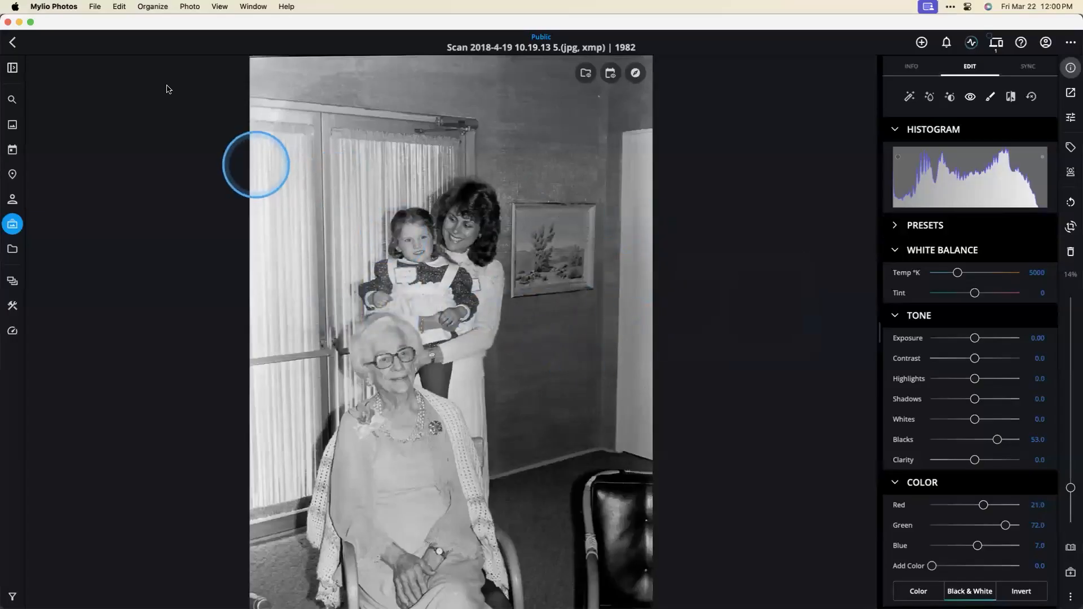
pyautogui.click(14, 46)
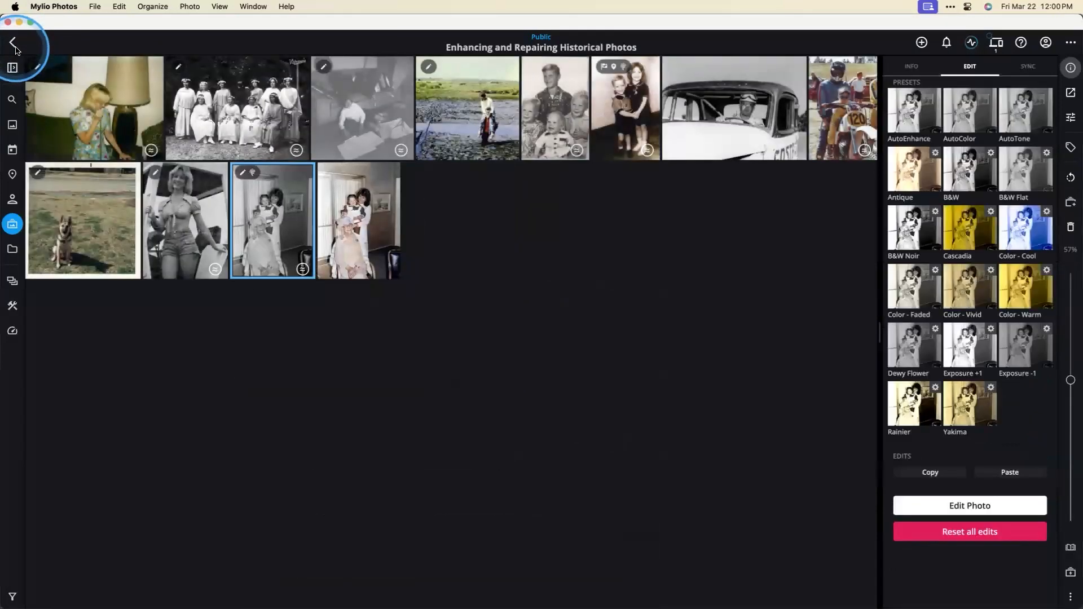
pyautogui.click(191, 255)
pyautogui.doubleClick(191, 255)
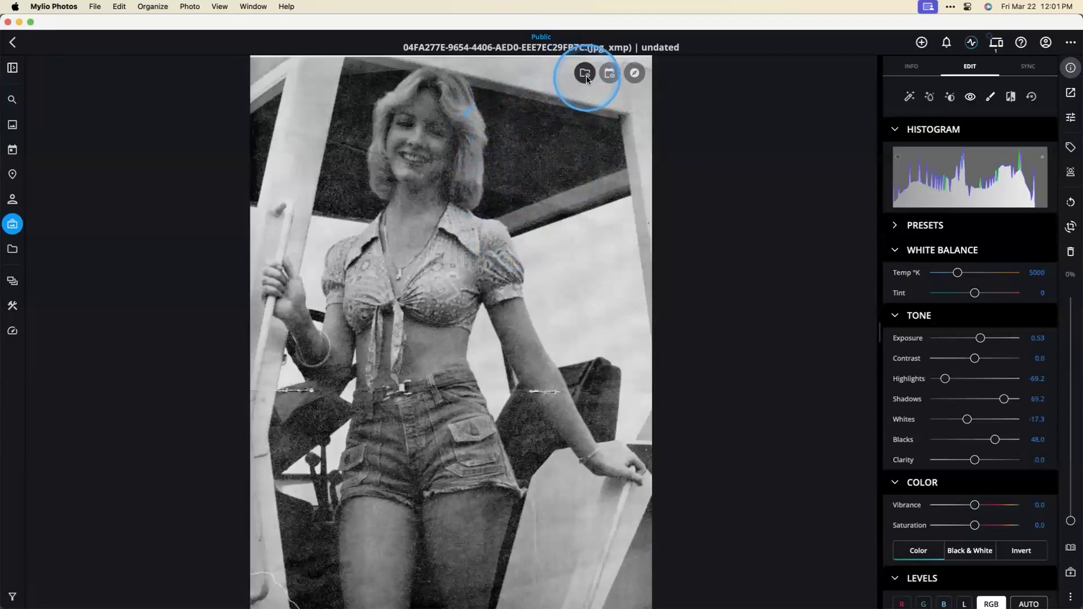
pyautogui.click(585, 76)
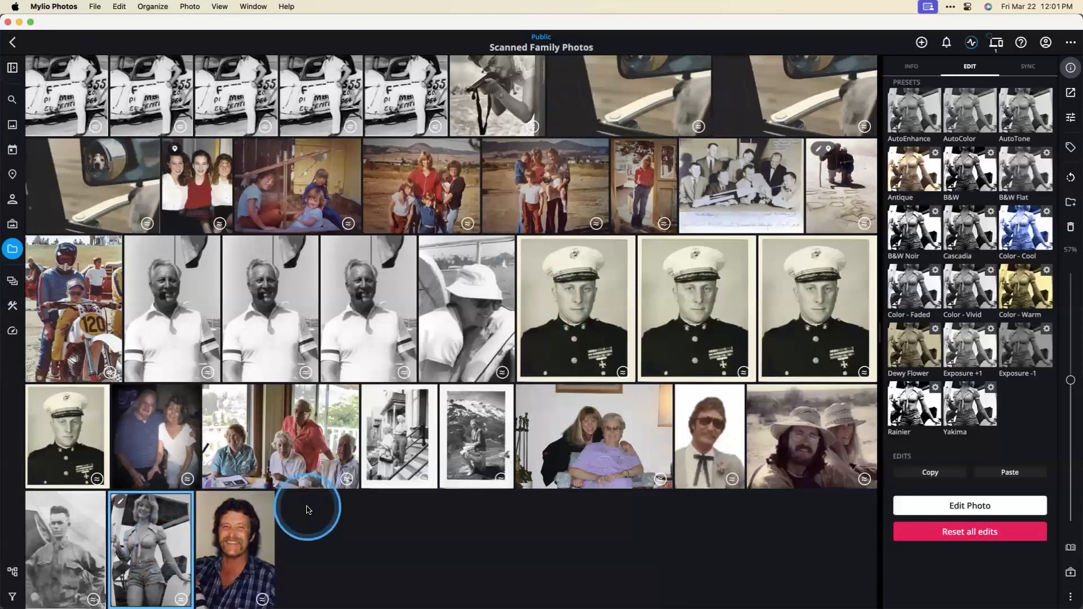
# Step: Find the retouched TIFF copy of the woman's photo in the Scanned Family Photos folder and open it
pyautogui.scroll(10, 308, 509)
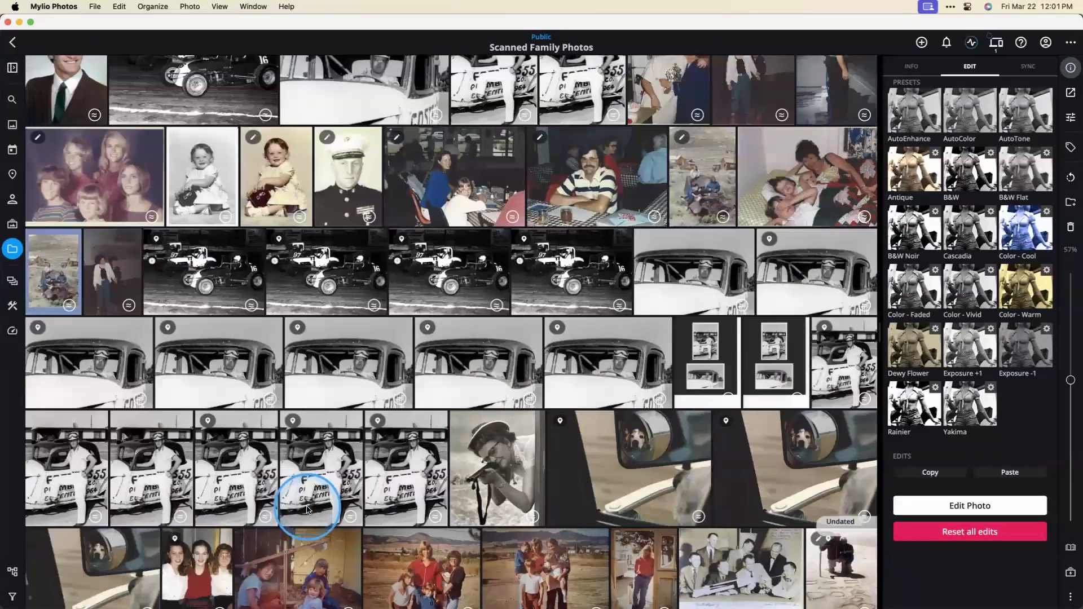
pyautogui.scroll(15, 308, 509)
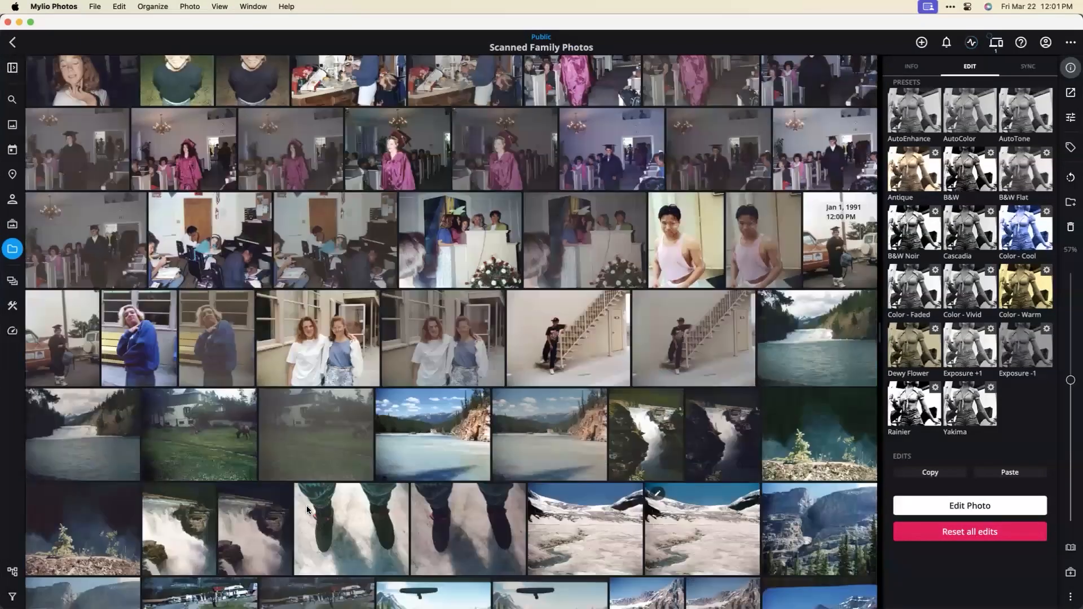
pyautogui.scroll(5, 307, 510)
pyautogui.scroll(5, 860, 228)
pyautogui.scroll(10, 839, 56)
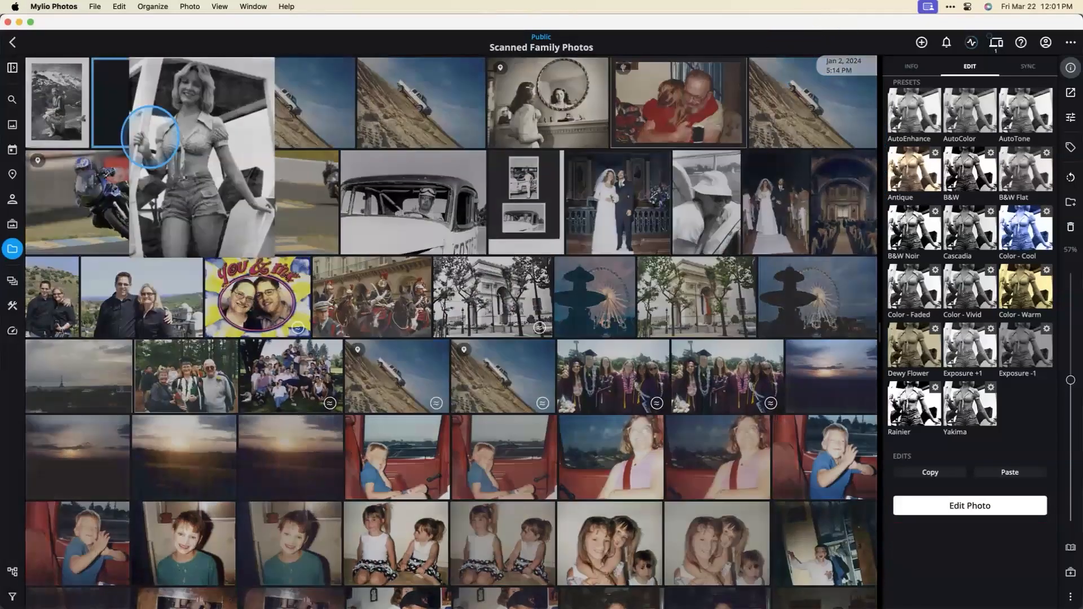
pyautogui.doubleClick(149, 137)
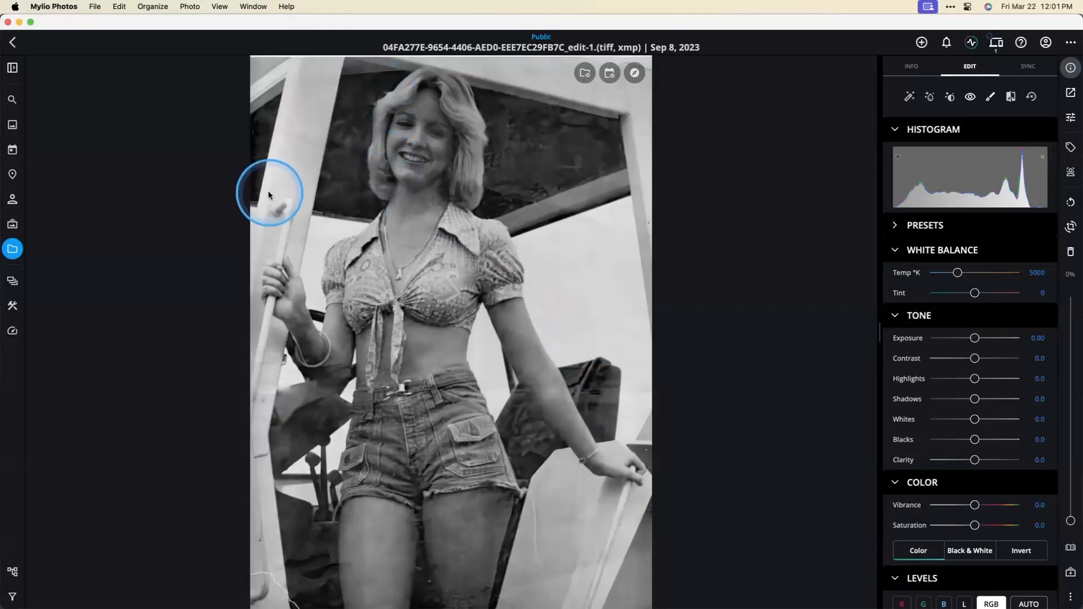
# Step: Switch to Photoshop, choose the Mylio InBox folder as a Save As destination for the group photo, and cancel the save
pyautogui.press('super+Tab')
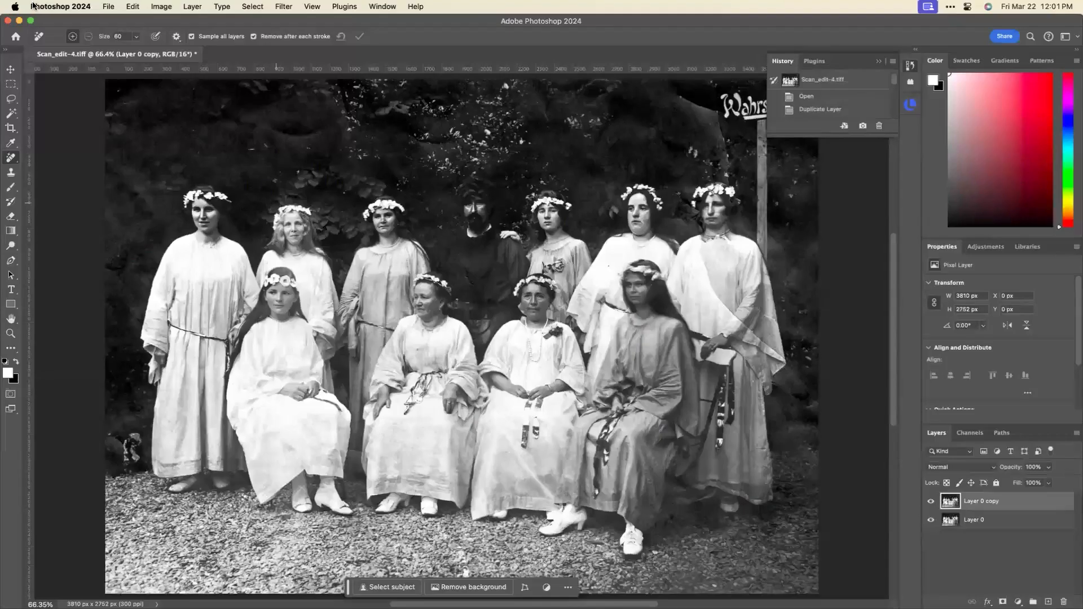
pyautogui.click(108, 6)
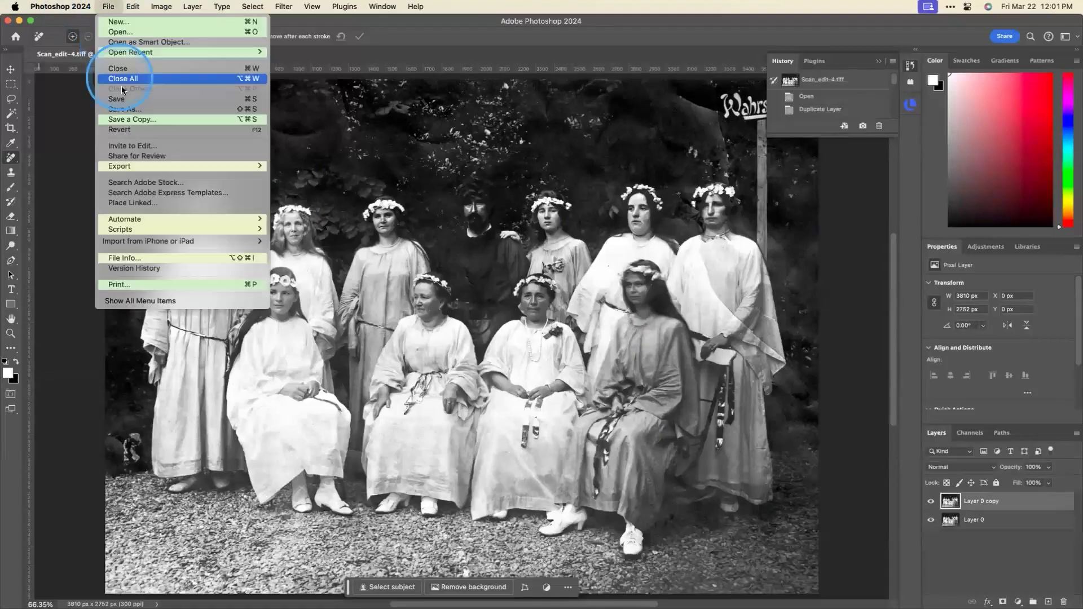
pyautogui.click(124, 112)
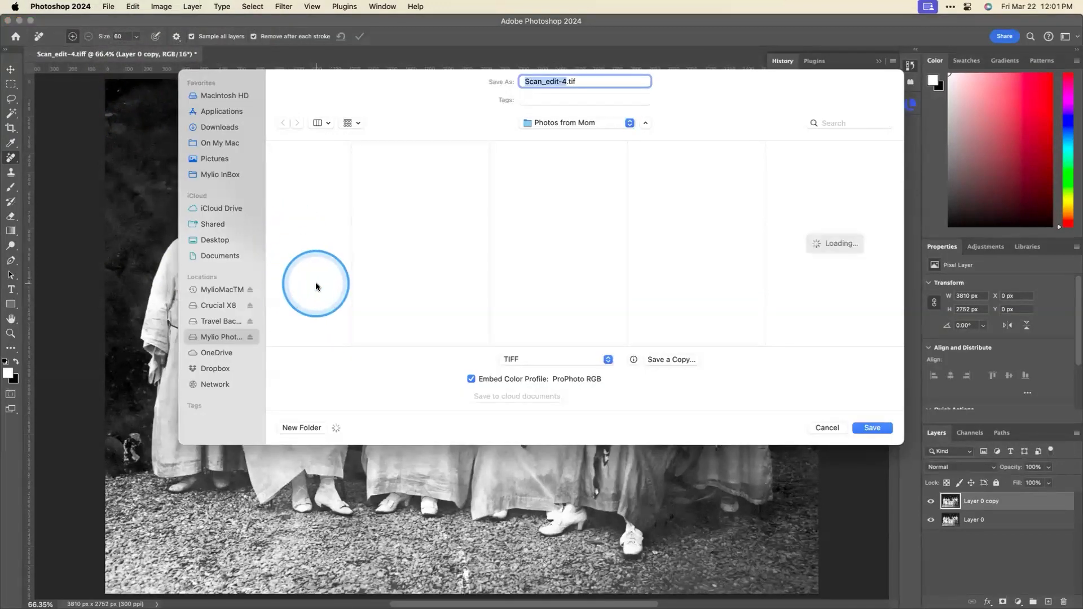
pyautogui.click(229, 176)
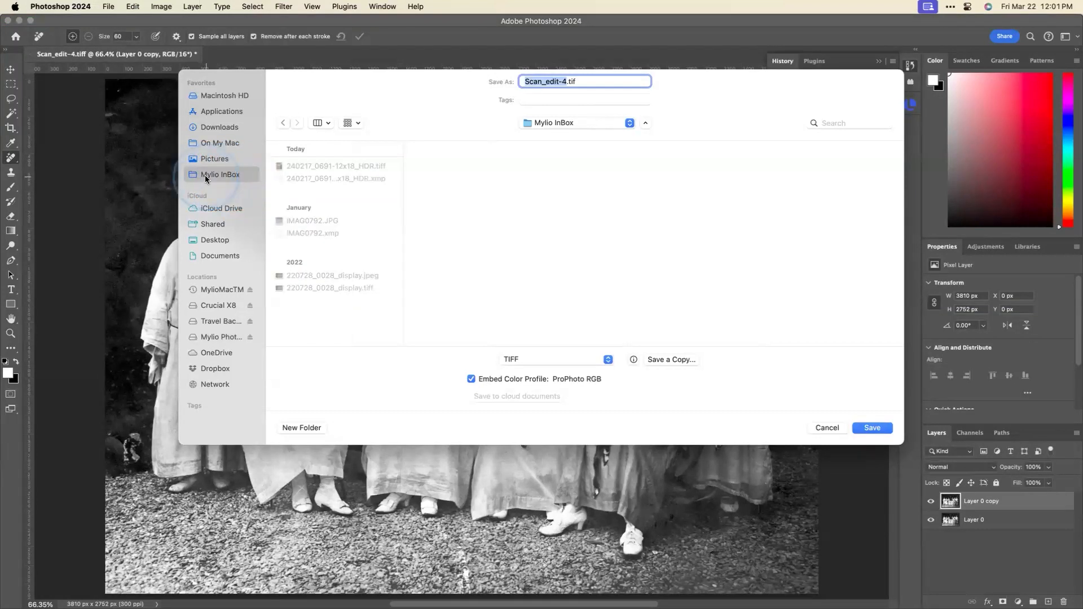
pyautogui.click(827, 429)
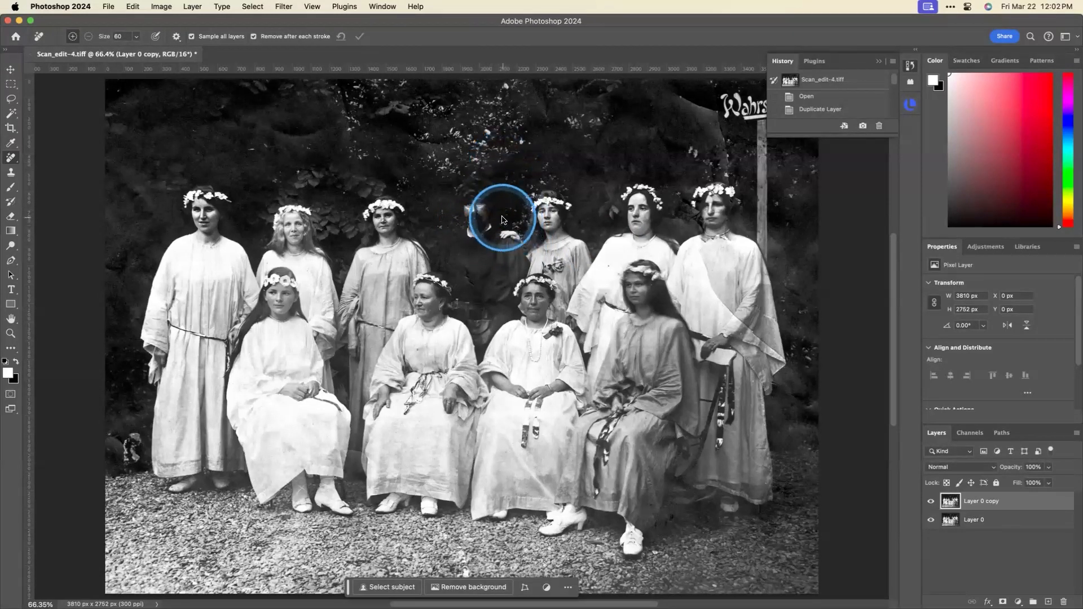
# Step: Switch to Mylio Photos and open the 2024-02-16 folder inside the 2024 folder of Photos
pyautogui.press('super+Tab')
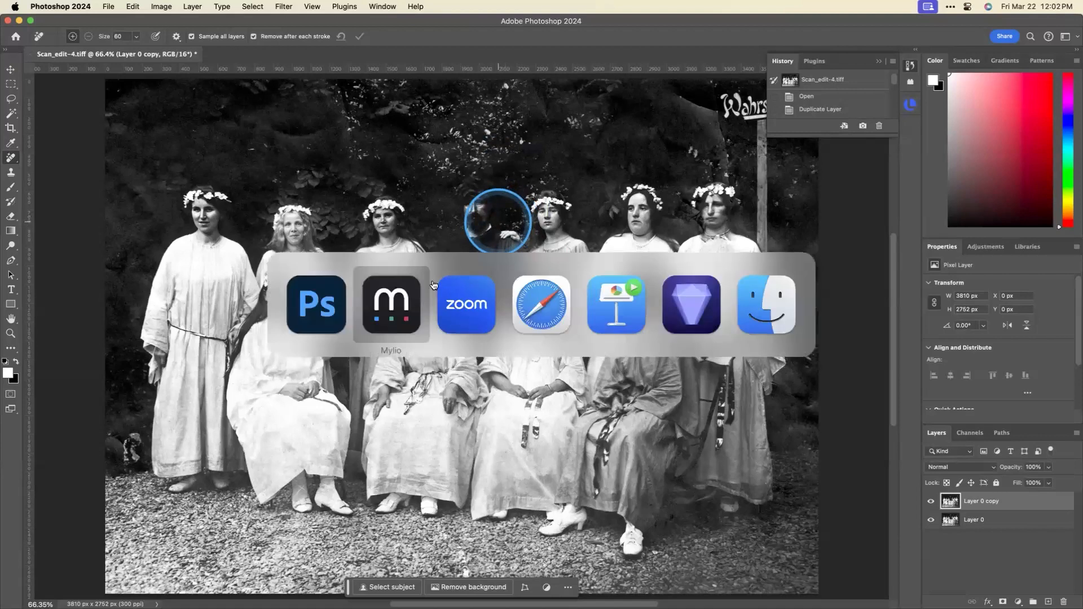
pyautogui.click(381, 316)
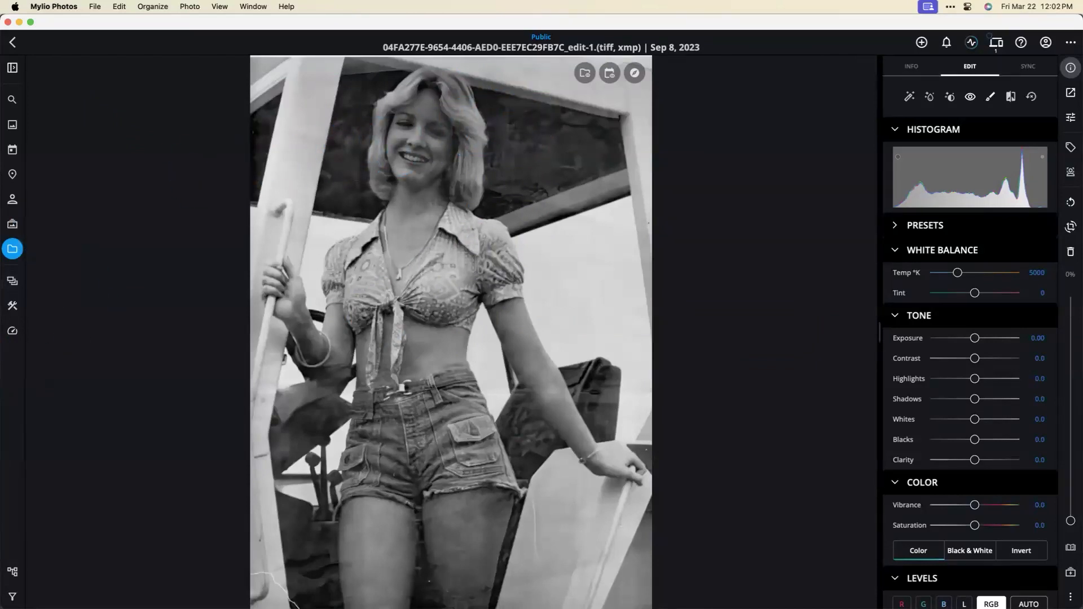
pyautogui.click(13, 249)
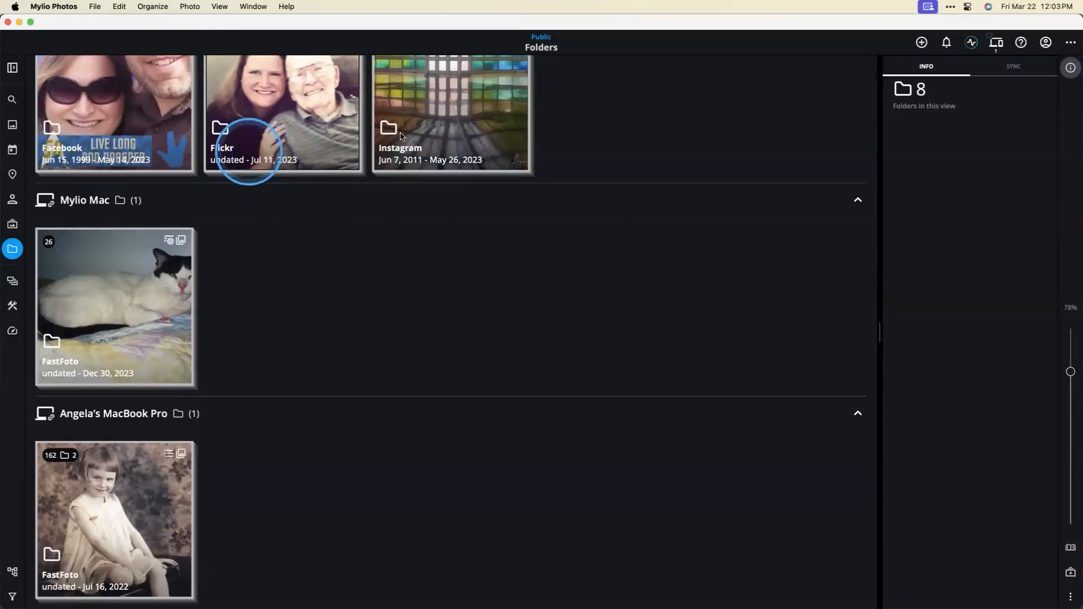
pyautogui.scroll(6, 395, 158)
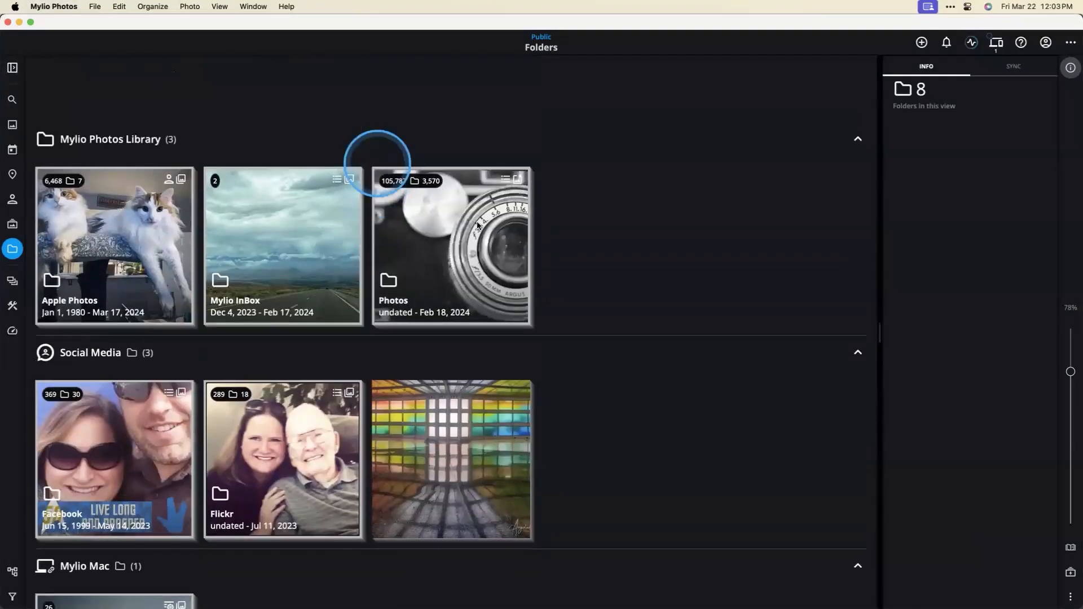
pyautogui.doubleClick(447, 234)
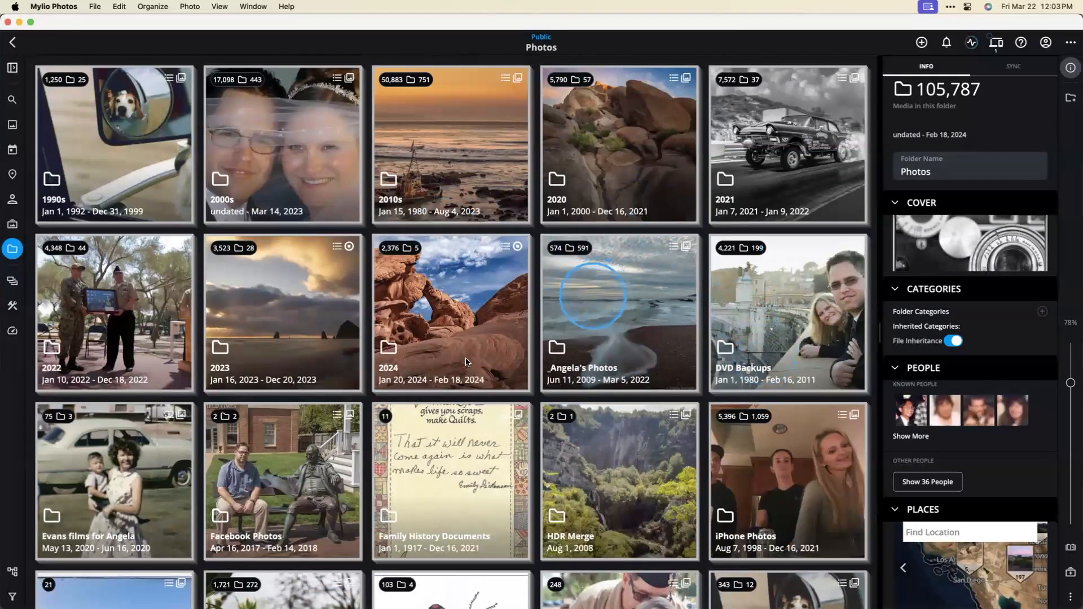
pyautogui.doubleClick(435, 338)
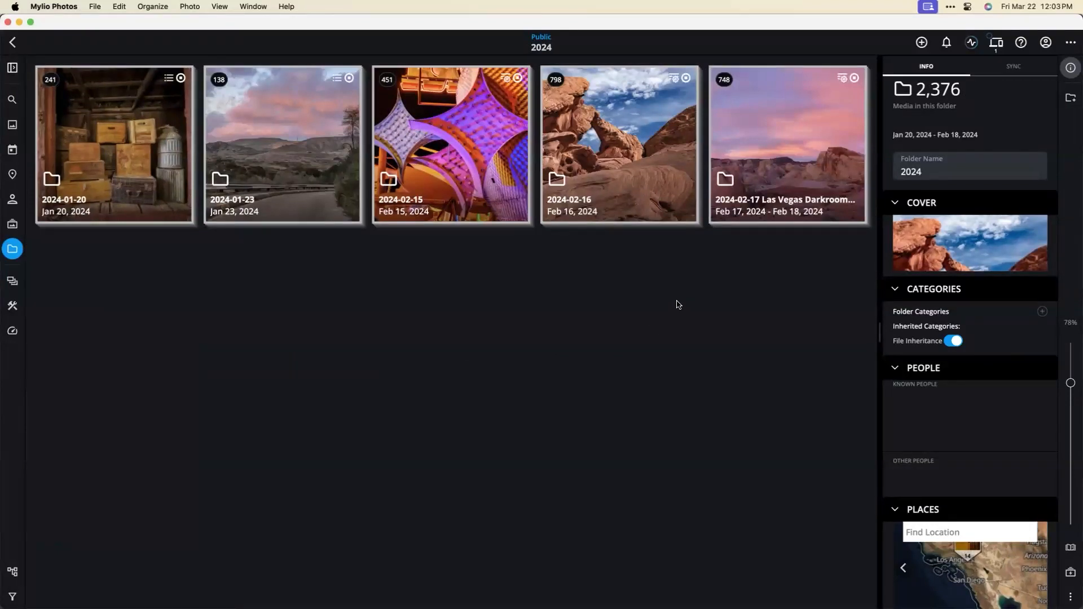
pyautogui.doubleClick(670, 193)
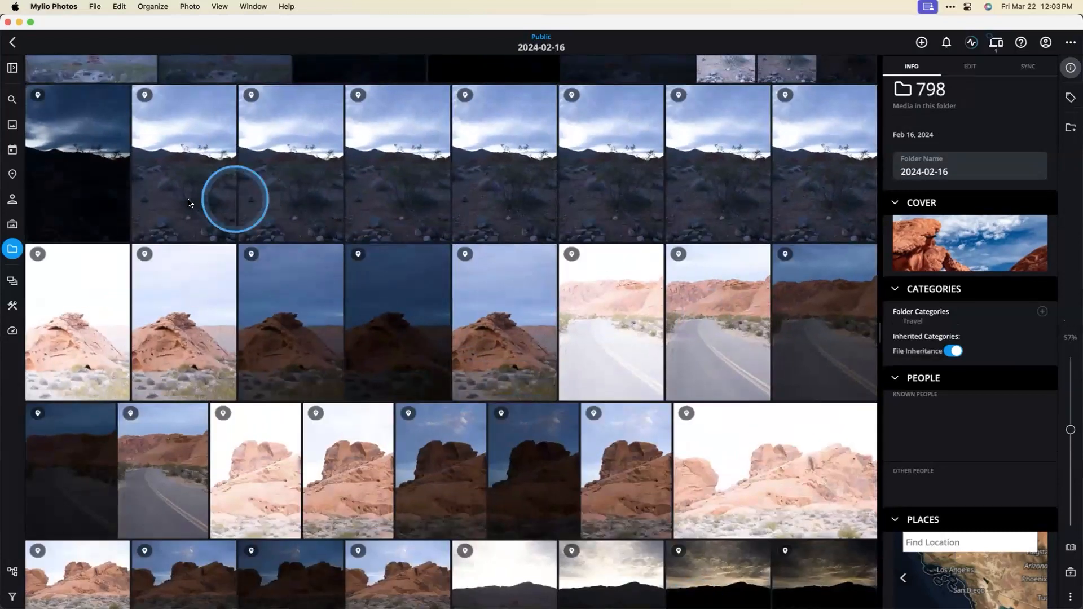
# Step: Flag the photo 240216_0777 as rejected
pyautogui.click(67, 161)
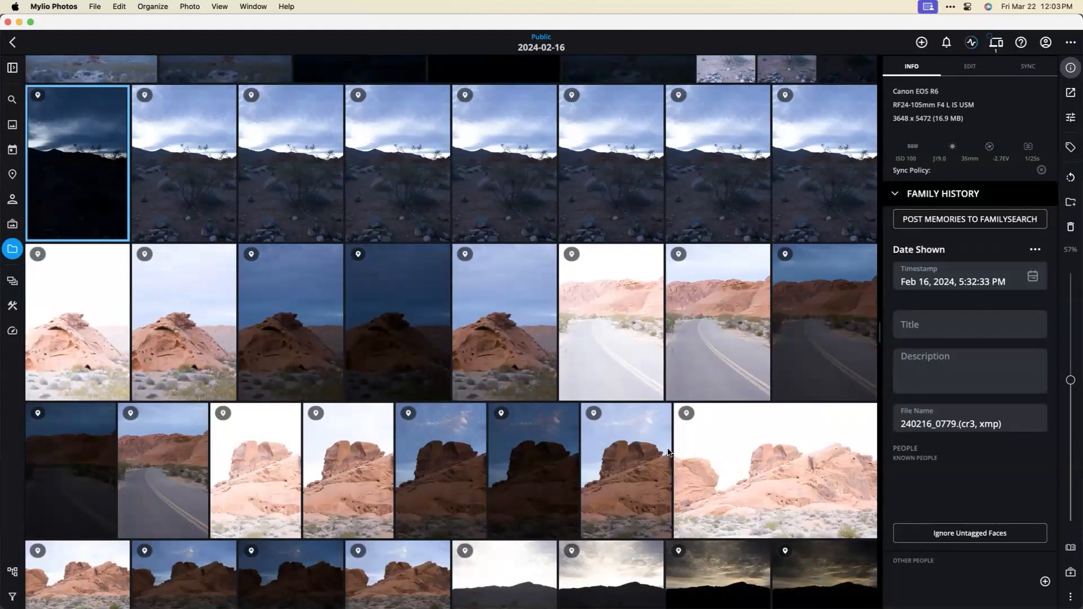
pyautogui.press('Right')
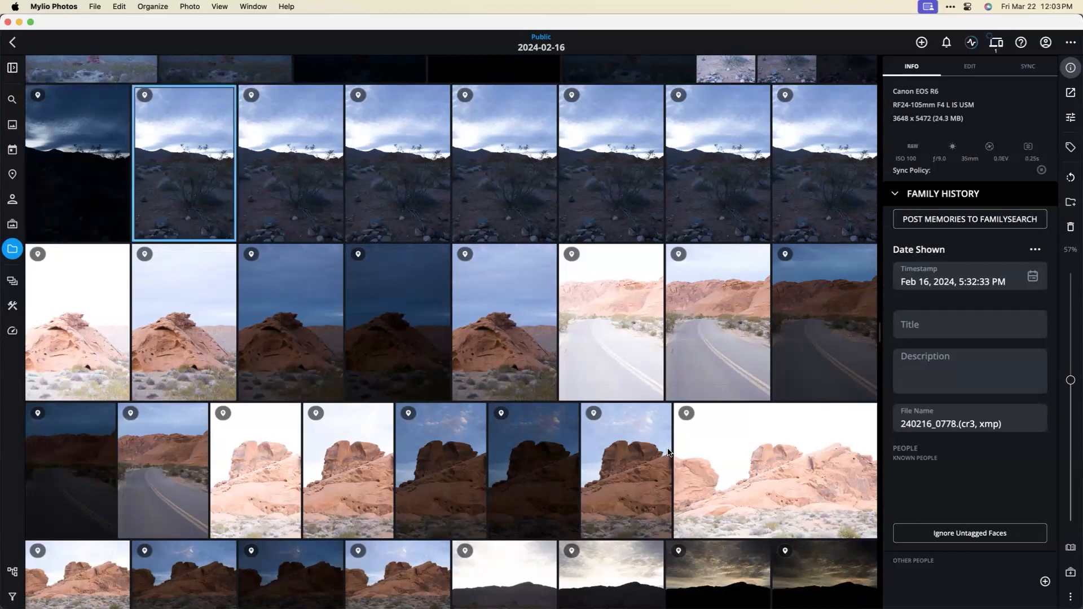
pyautogui.press('Right')
pyautogui.press('x')
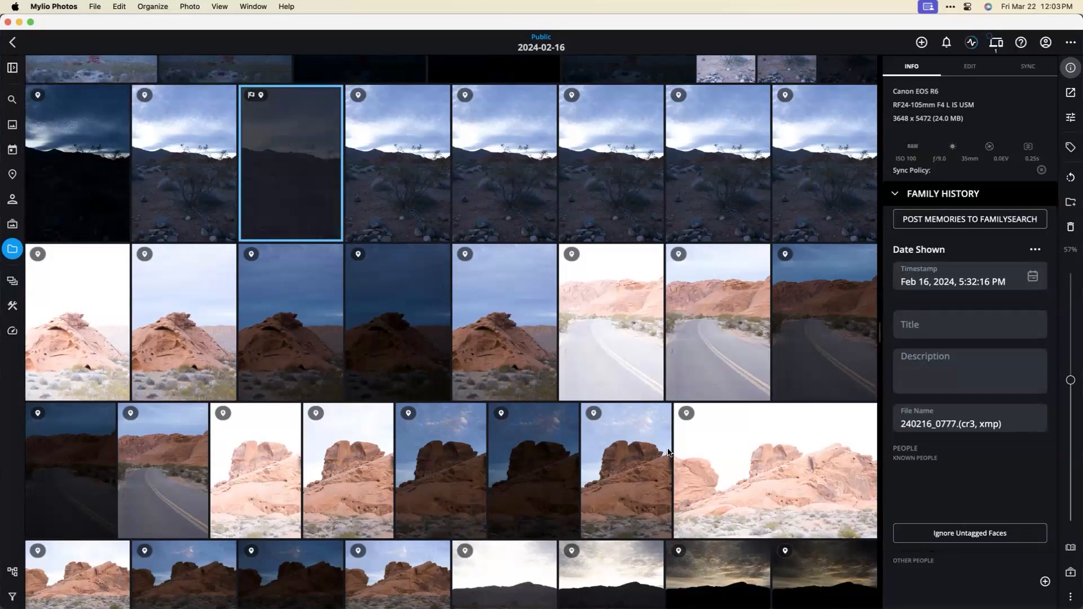
# Step: Flag the neighbouring photo 240216_0776 as a pick
pyautogui.press('Right')
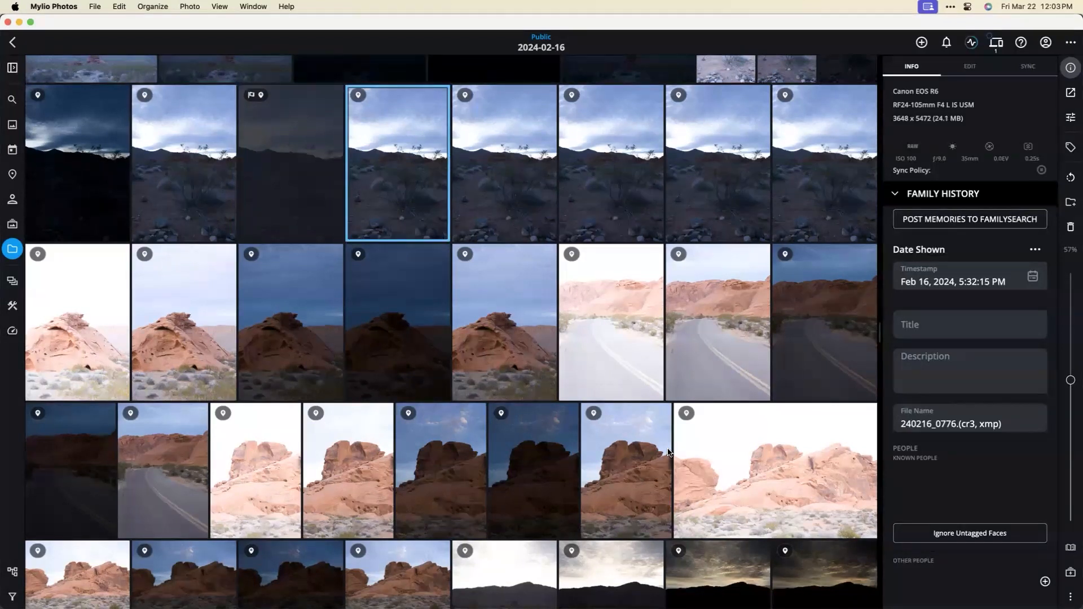
pyautogui.press('p')
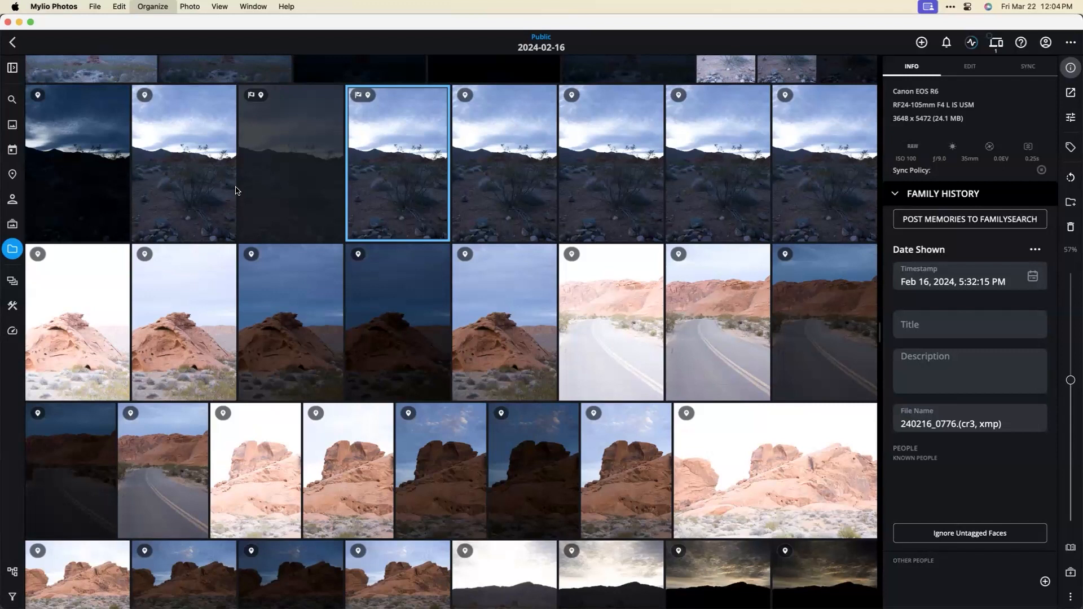
# Step: Remove the flags from the photos 240216_0777 and 240216_0776
pyautogui.click(325, 176)
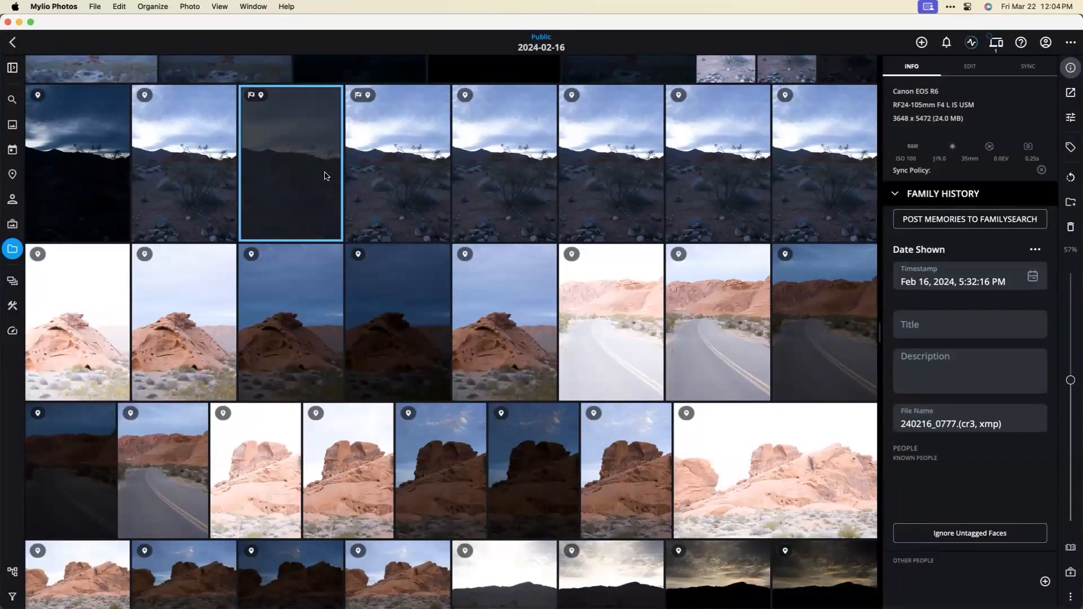
pyautogui.press('p')
pyautogui.press('u')
pyautogui.click(370, 179)
pyautogui.press('u')
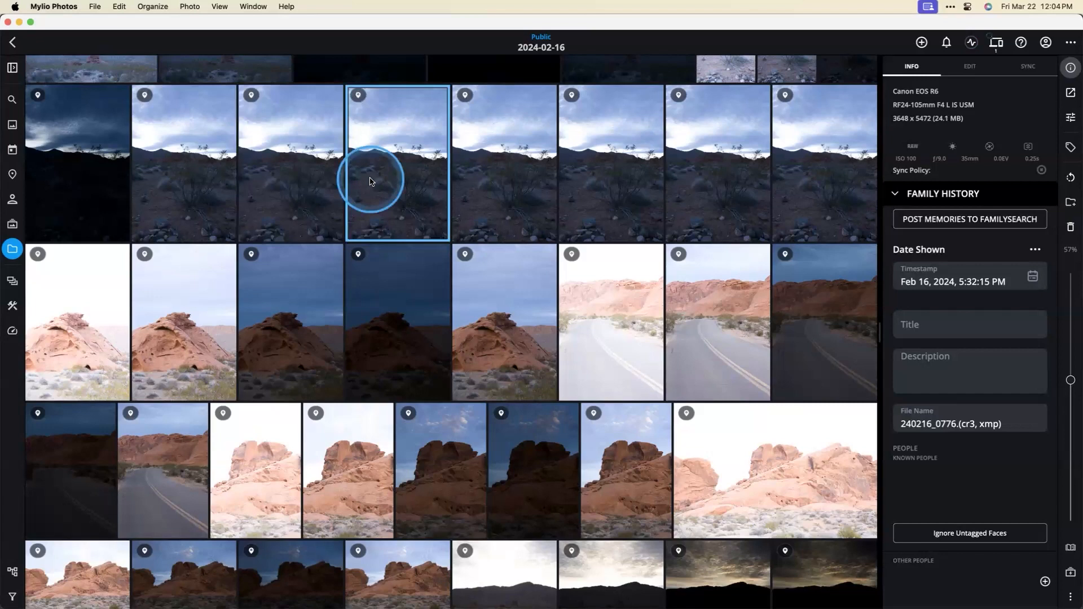
# Step: Return to the Enhancing and Repairing Historical Photos album in Mylio Photos and open the black-and-white 1982 family photo
pyautogui.press('super+Tab')
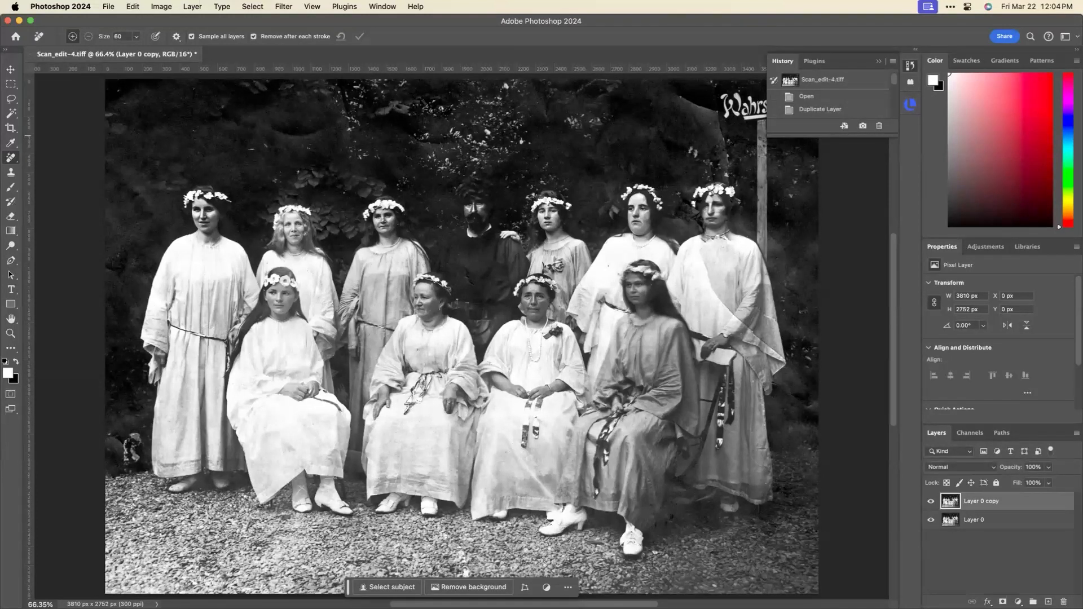
pyautogui.press('super+Tab')
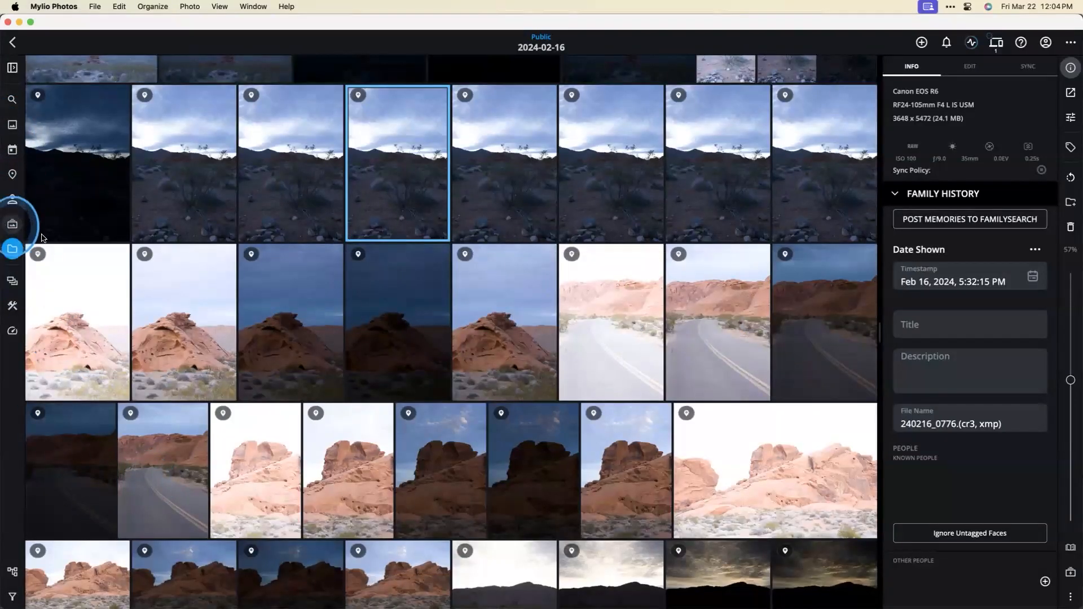
pyautogui.click(13, 224)
pyautogui.press('Escape')
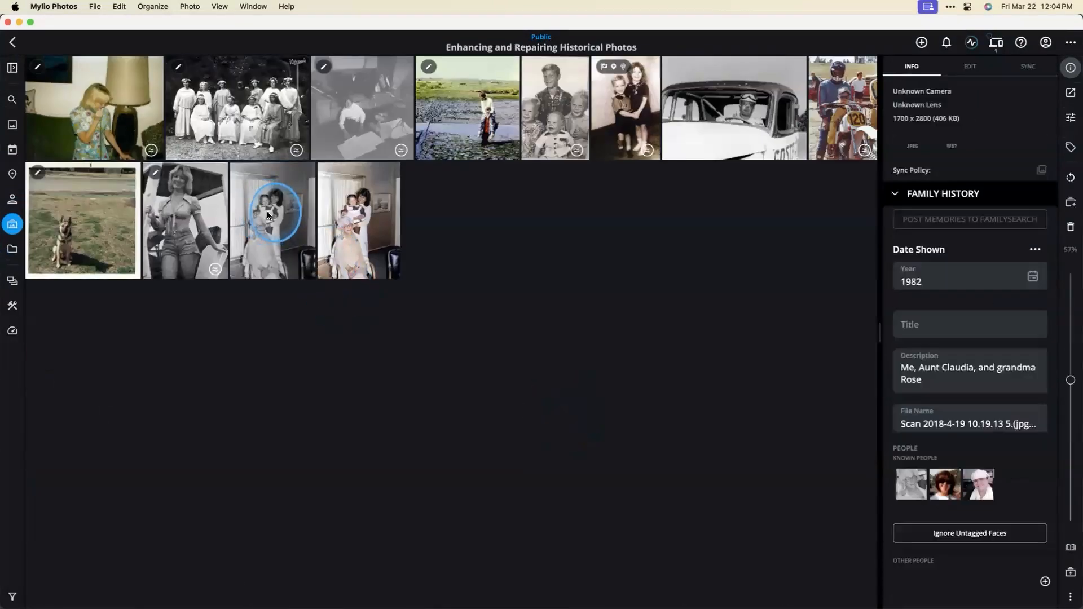
pyautogui.doubleClick(269, 215)
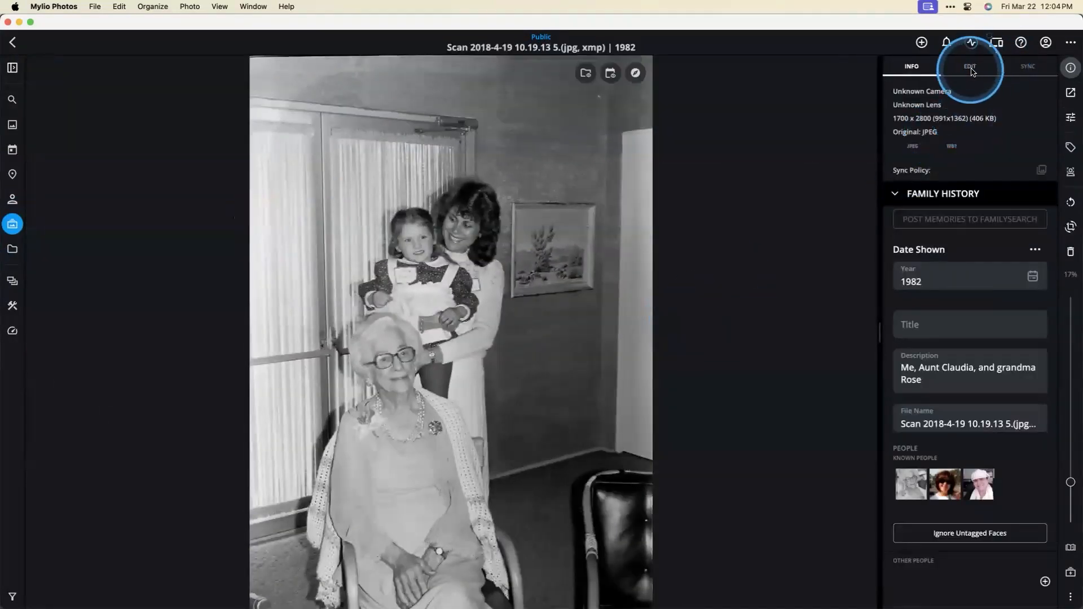
# Step: Compare the edited black-and-white photo with its original unedited scan
pyautogui.click(971, 67)
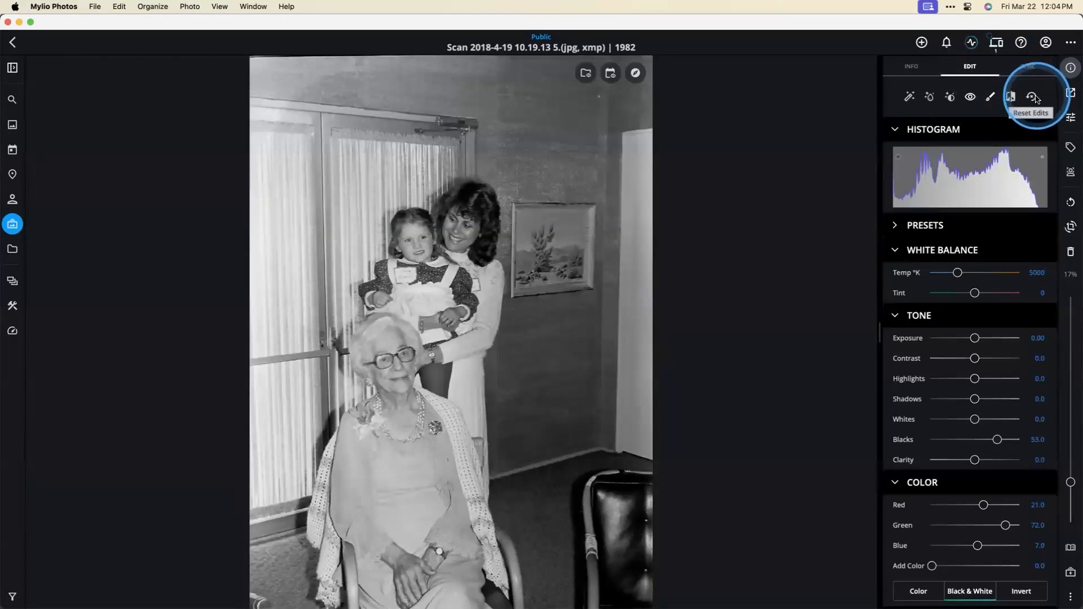
pyautogui.click(1033, 98)
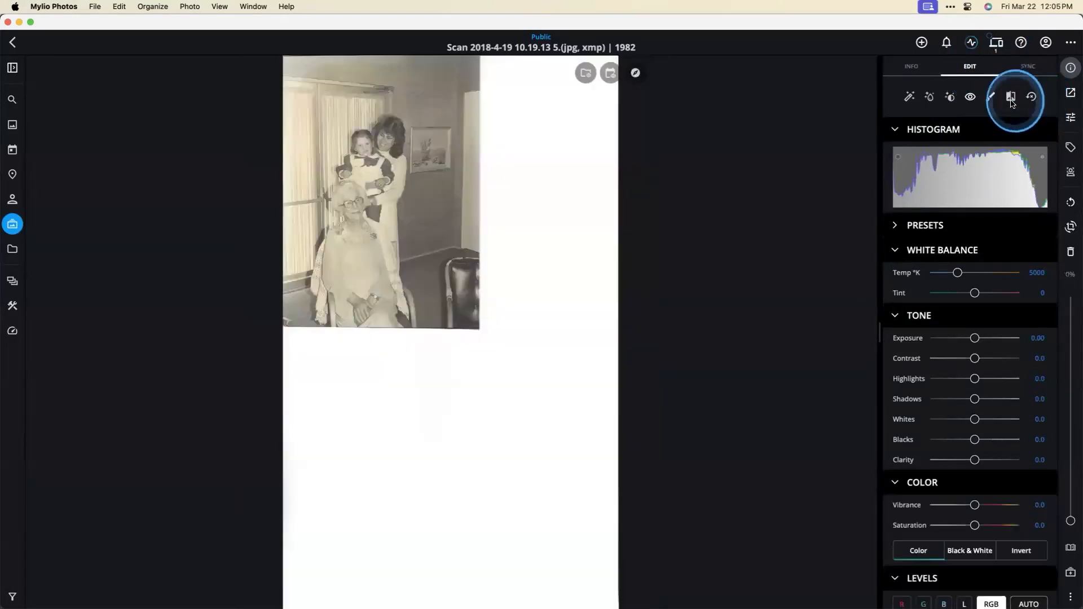
pyautogui.click(1012, 100)
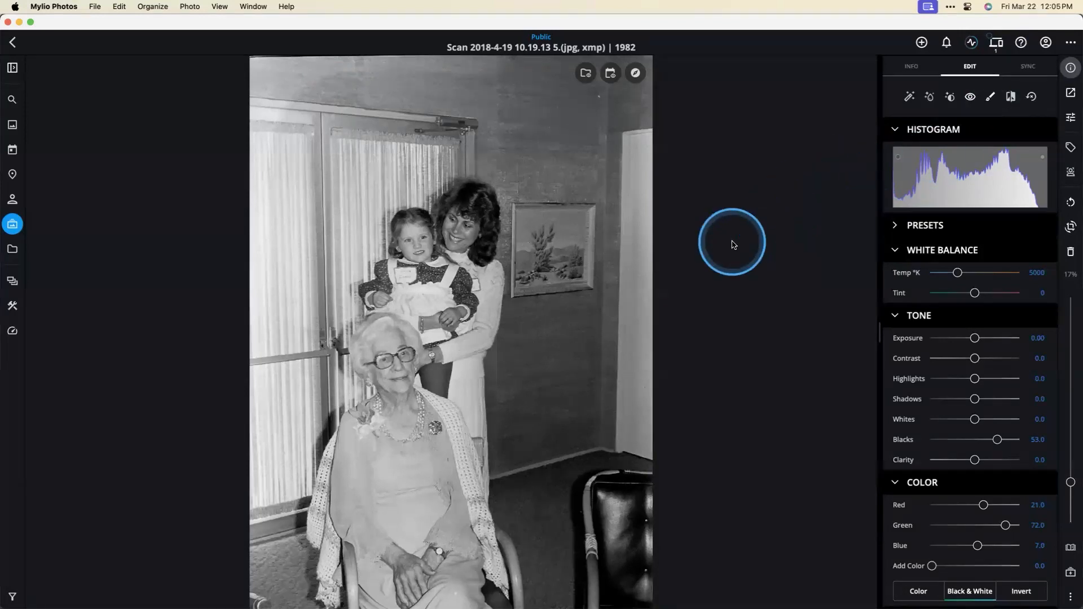
# Step: Go to the colorized TIFF copy of the 1982 family photo and inspect the faces up close
pyautogui.press('Right')
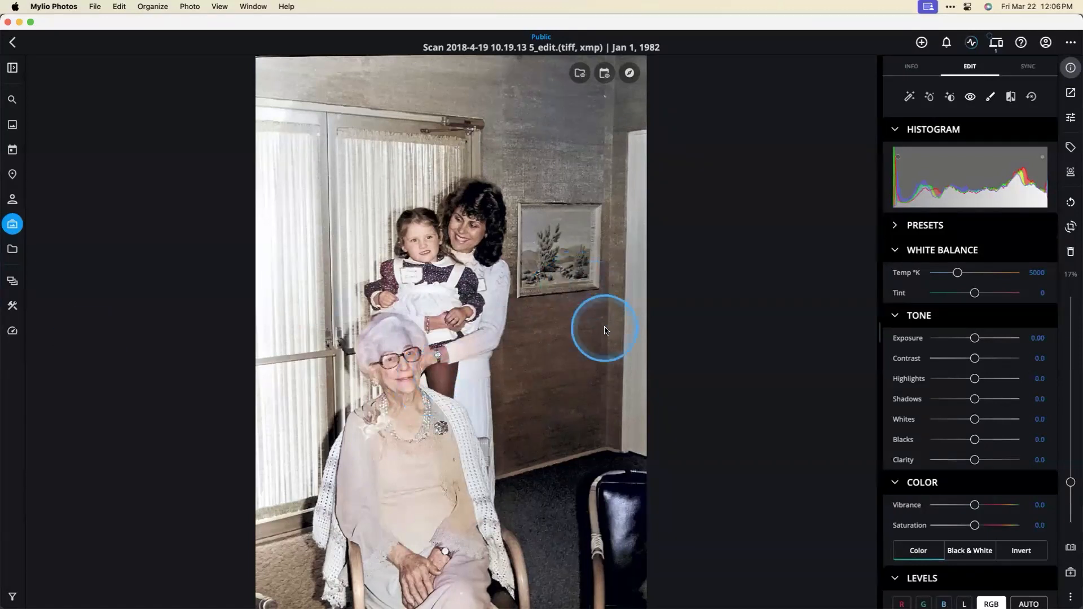
pyautogui.click(424, 242)
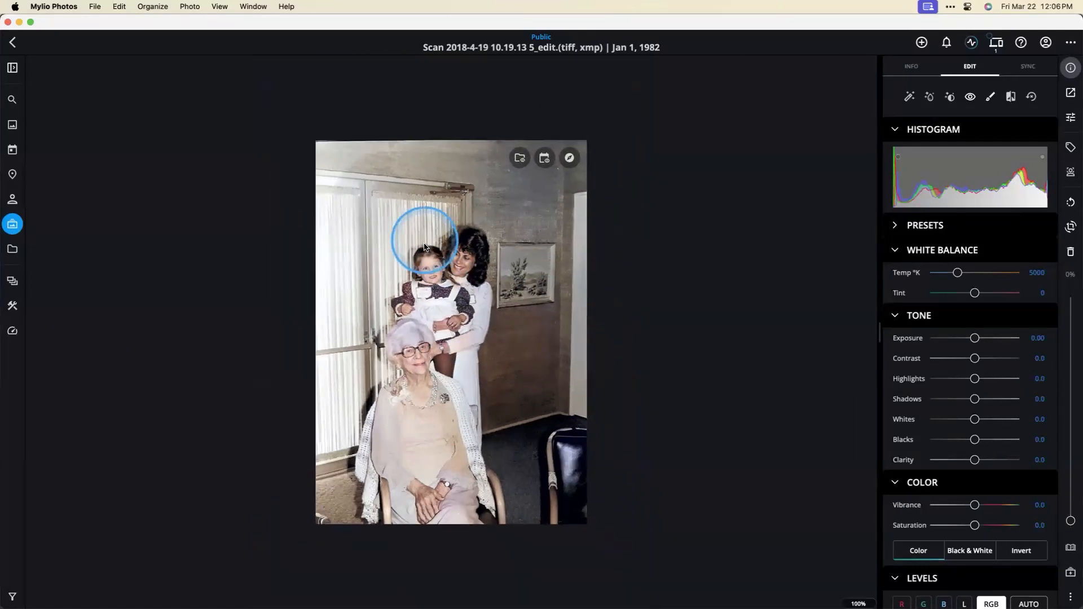
pyautogui.click(424, 266)
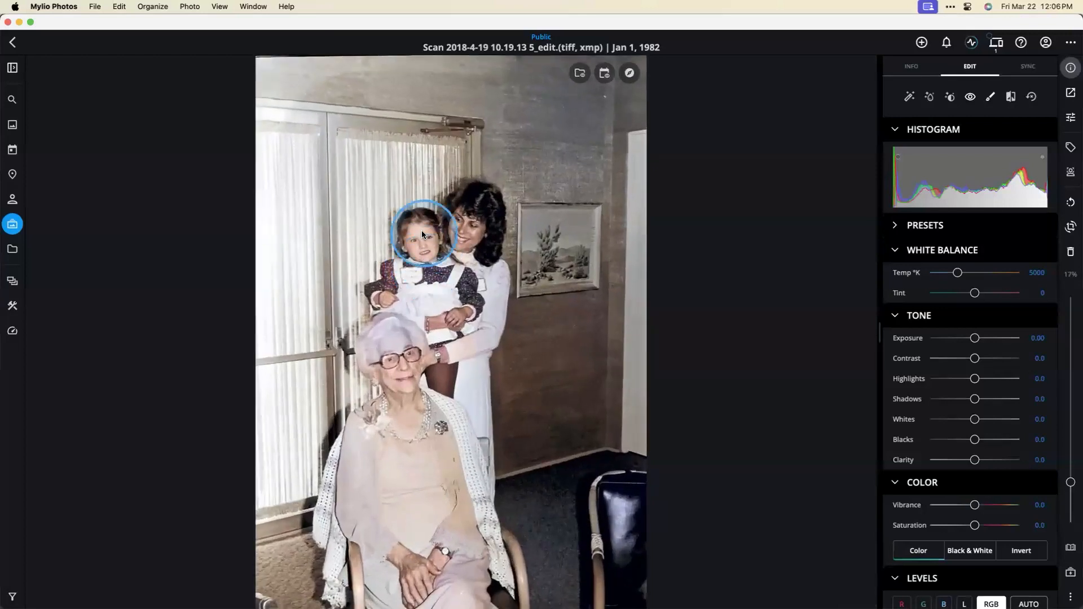
pyautogui.moveTo(1070, 483); pyautogui.dragTo(1071, 427)
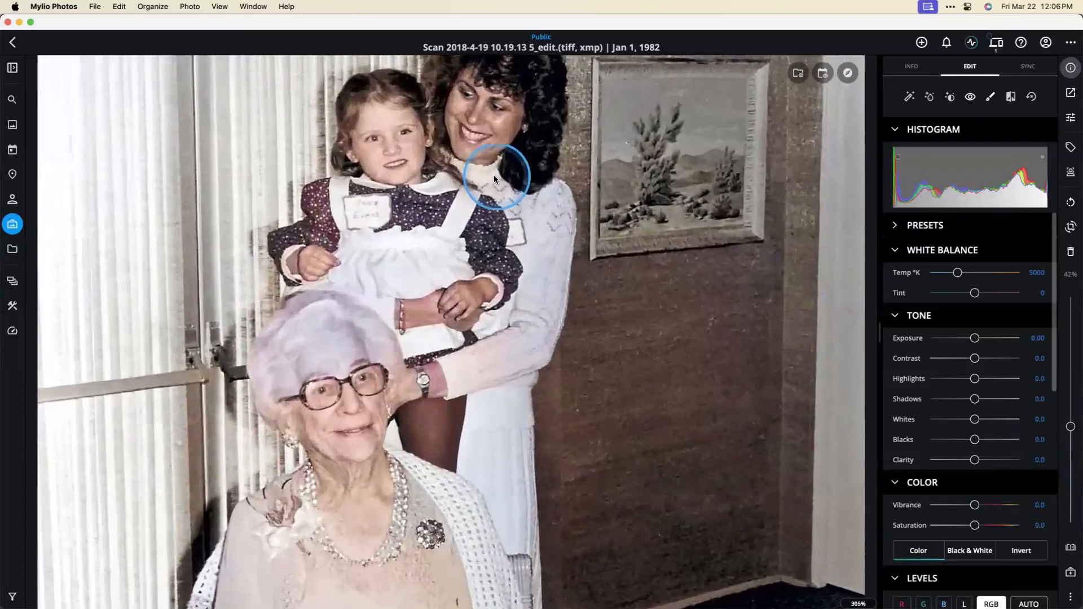
pyautogui.moveTo(496, 192); pyautogui.dragTo(520, 296)
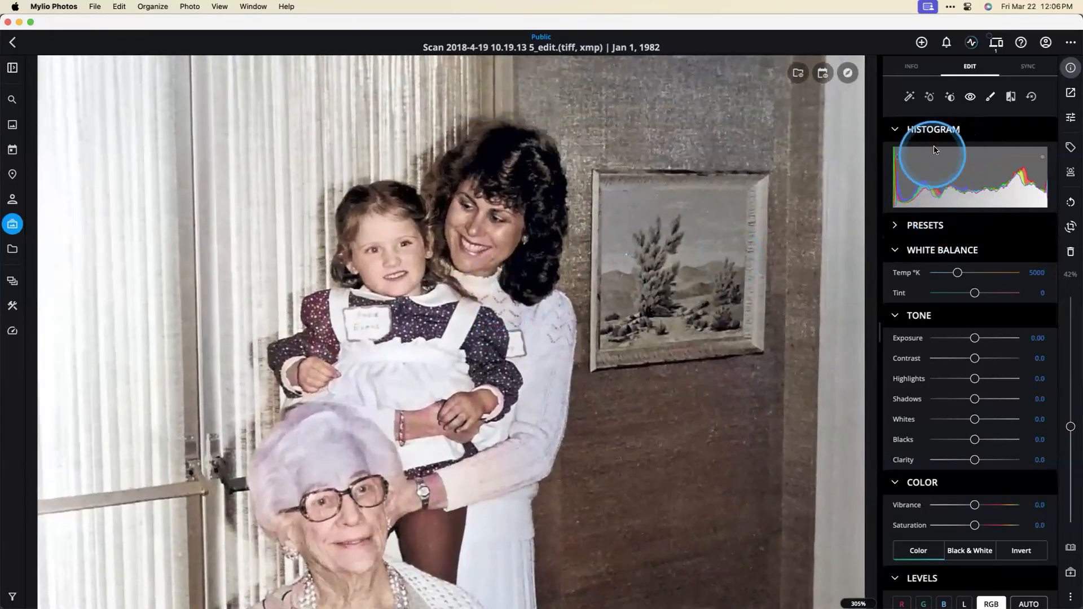
# Step: Apply red eye removal with a radius of 3.0 to both eyes of the little girl
pyautogui.click(971, 97)
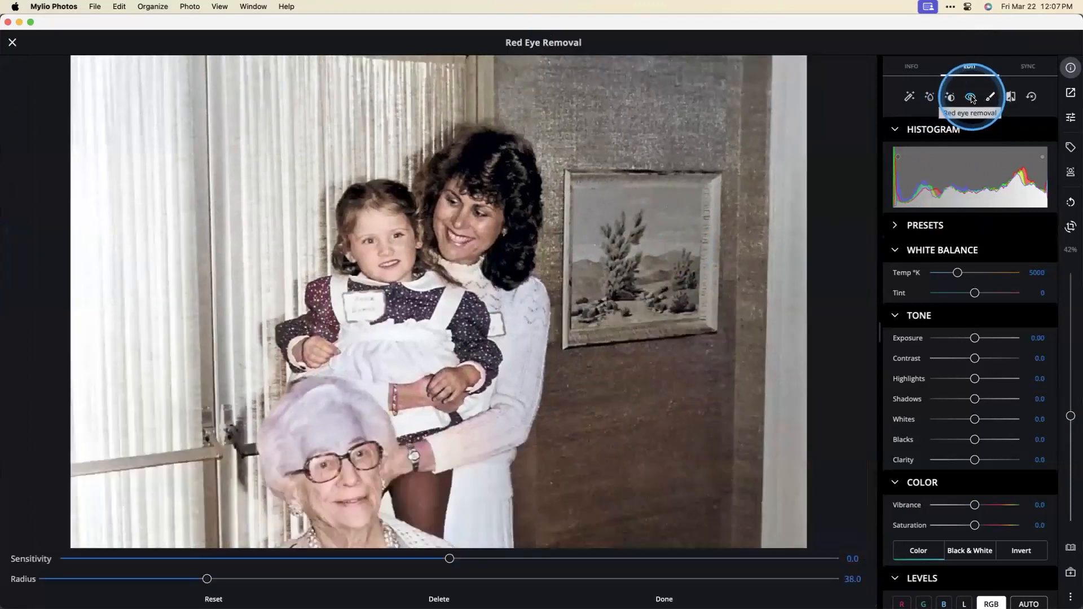
pyautogui.scroll(-10, 367, 240)
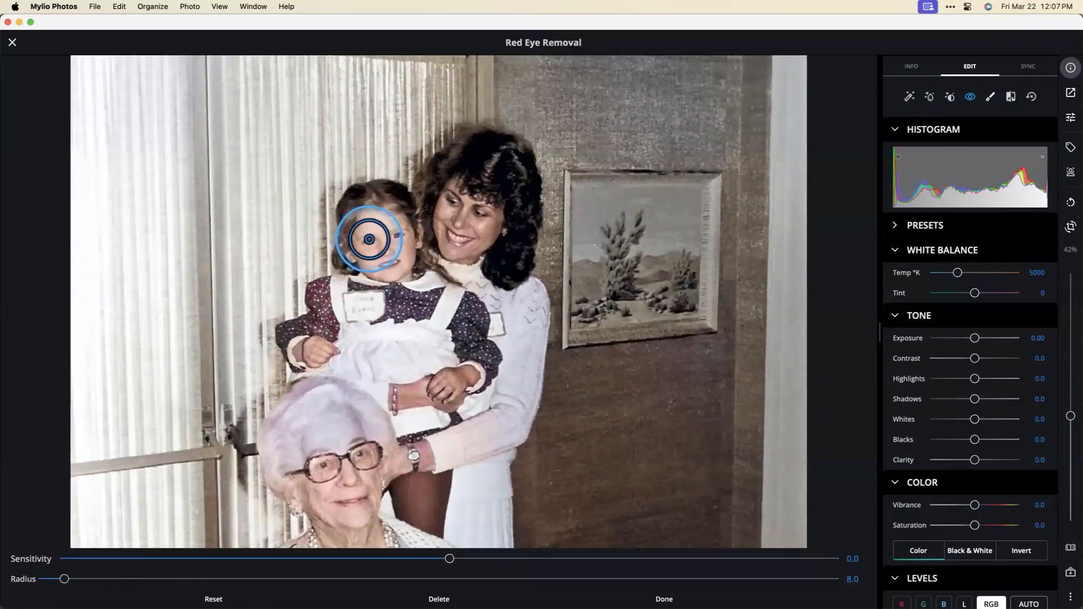
pyautogui.scroll(5, 369, 241)
pyautogui.scroll(-7, 369, 243)
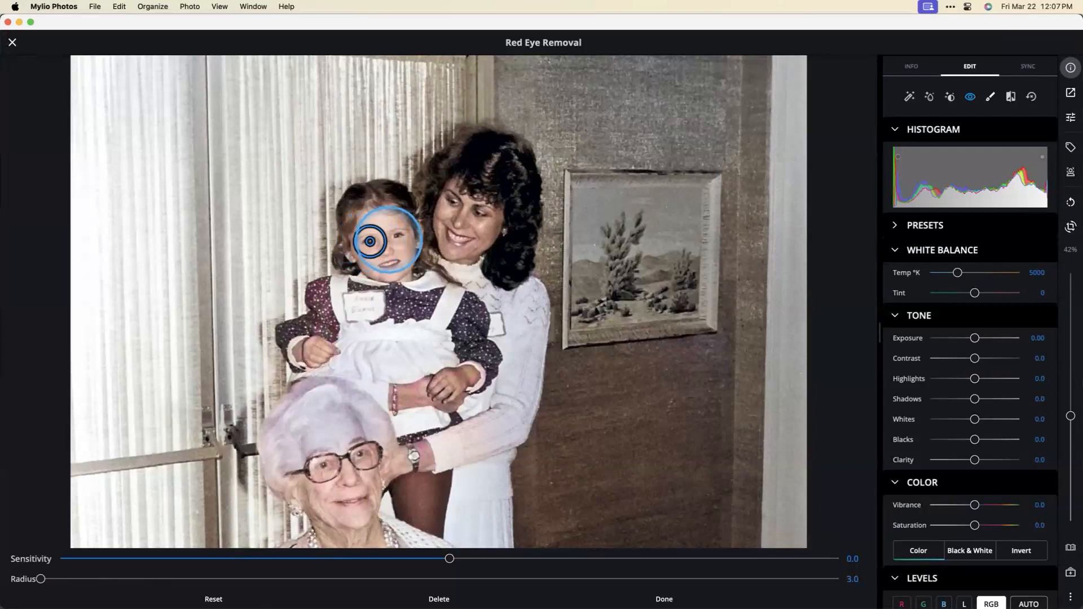
pyautogui.click(397, 236)
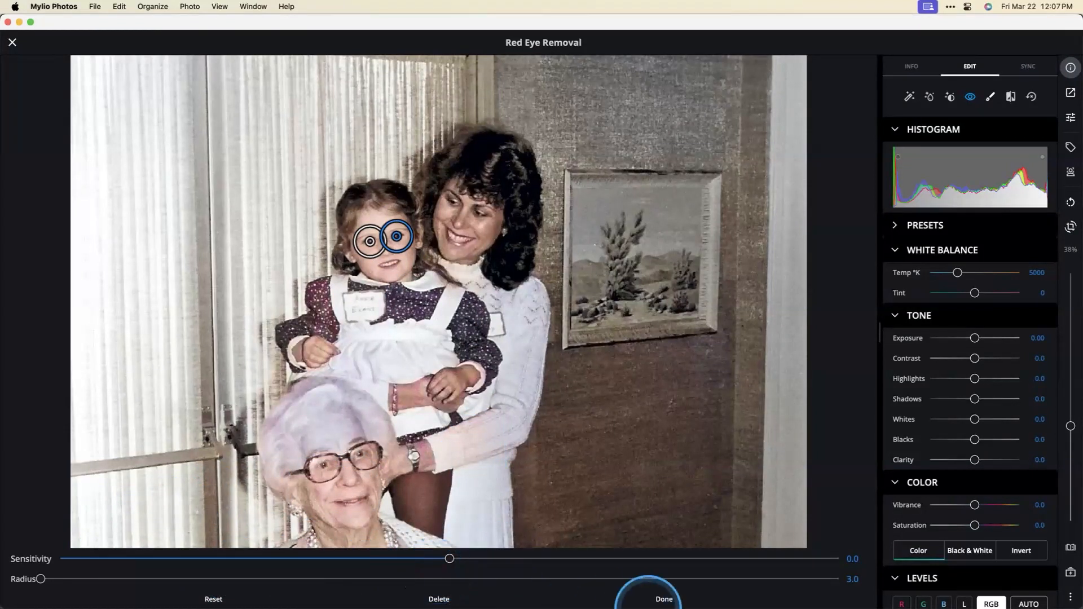
pyautogui.click(664, 595)
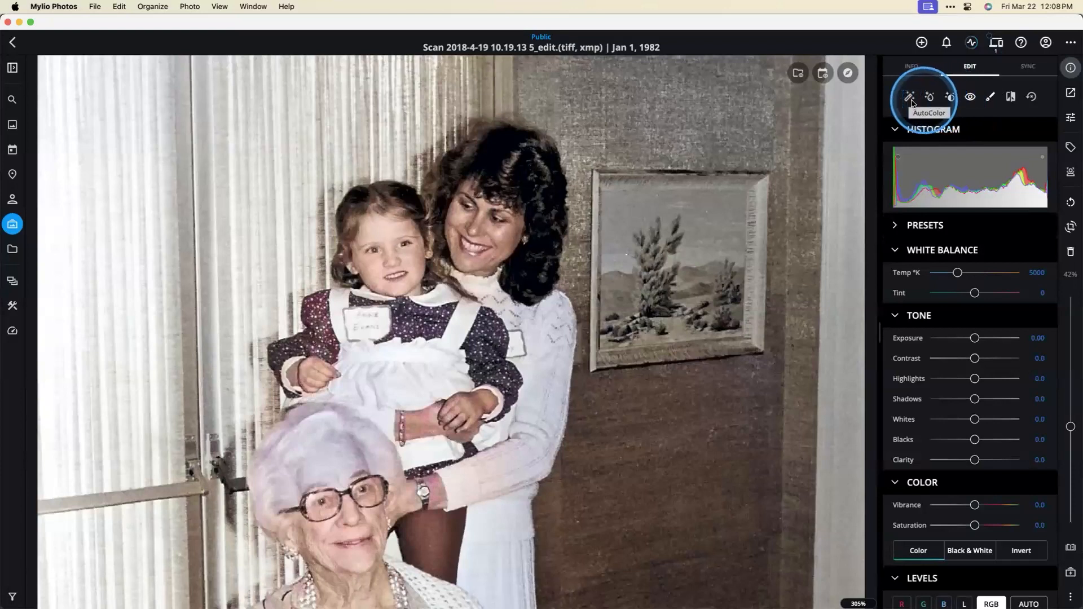
# Step: Raise the colorized photo's clarity to 29
pyautogui.scroll(-3, 929, 416)
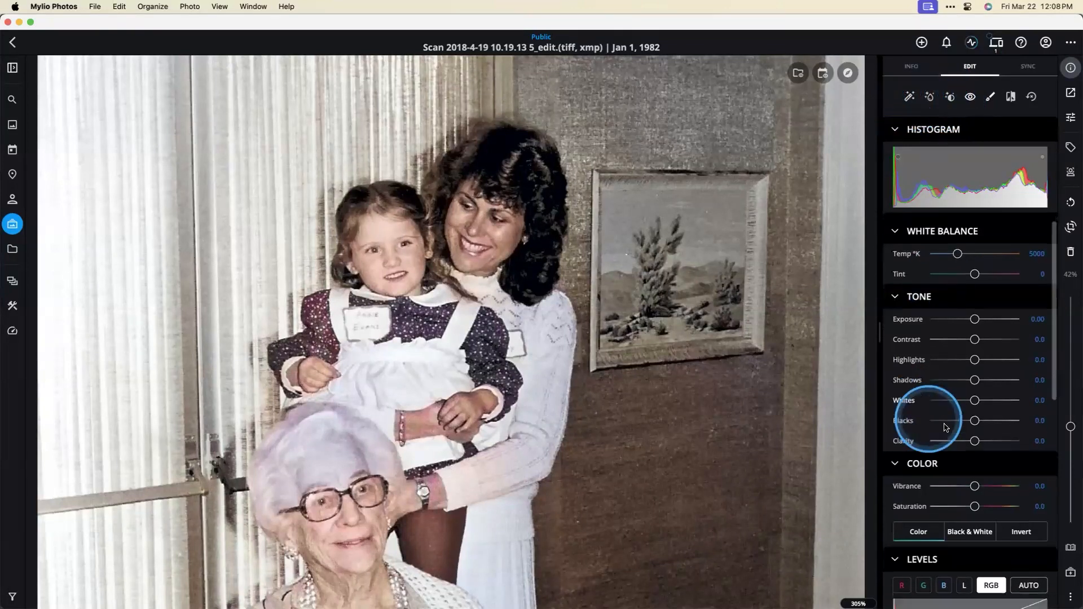
pyautogui.scroll(-1, 1019, 466)
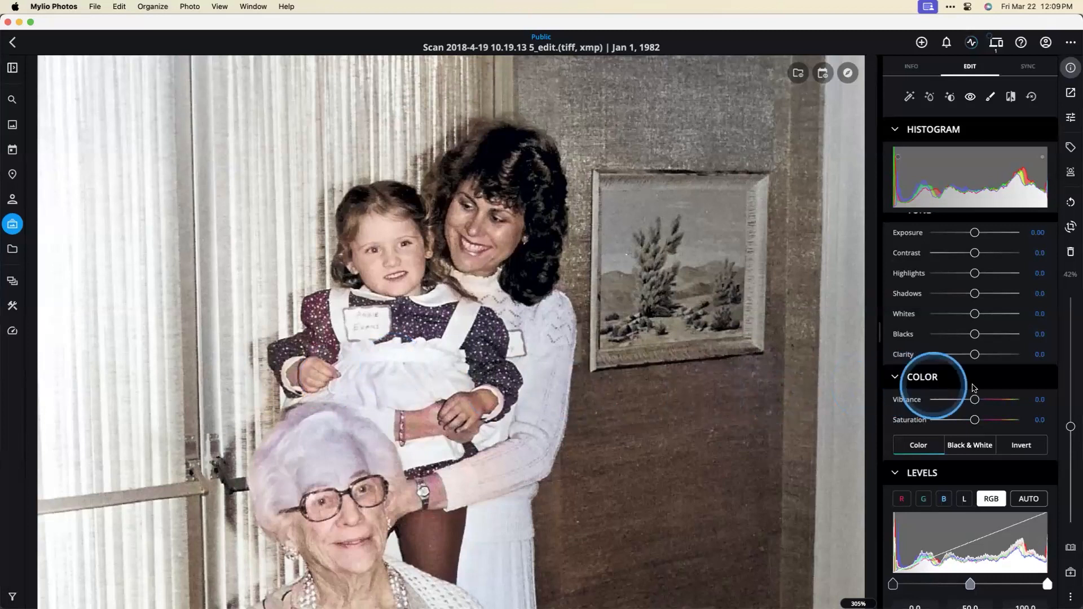
pyautogui.moveTo(974, 355); pyautogui.dragTo(987, 355)
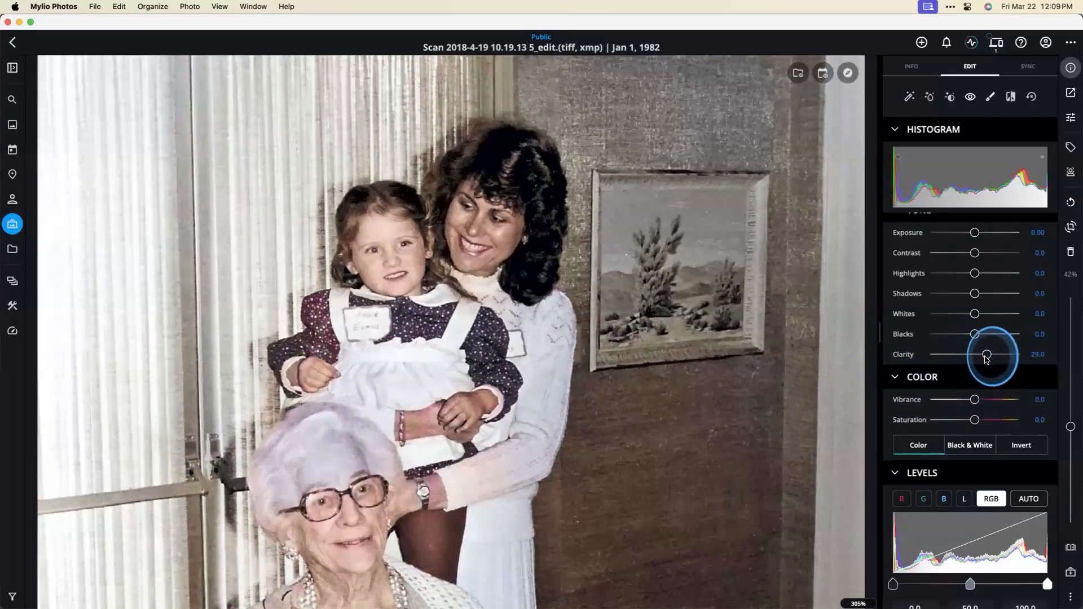
# Step: Set the colorized photo's saturation to -20 and return its clarity to 0
pyautogui.moveTo(982, 418); pyautogui.dragTo(967, 422)
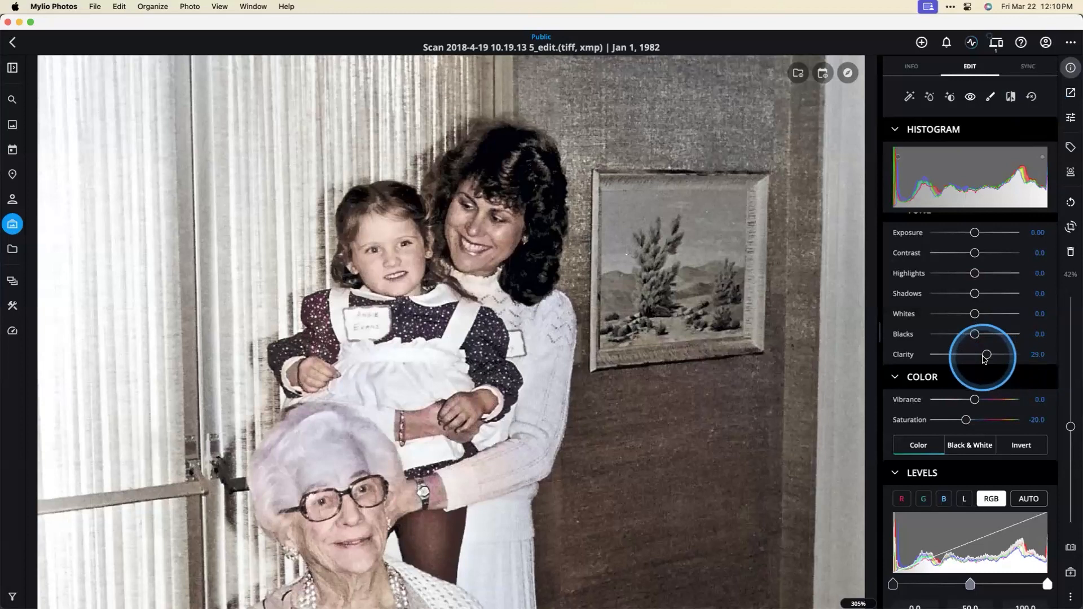
pyautogui.moveTo(988, 358); pyautogui.dragTo(978, 349)
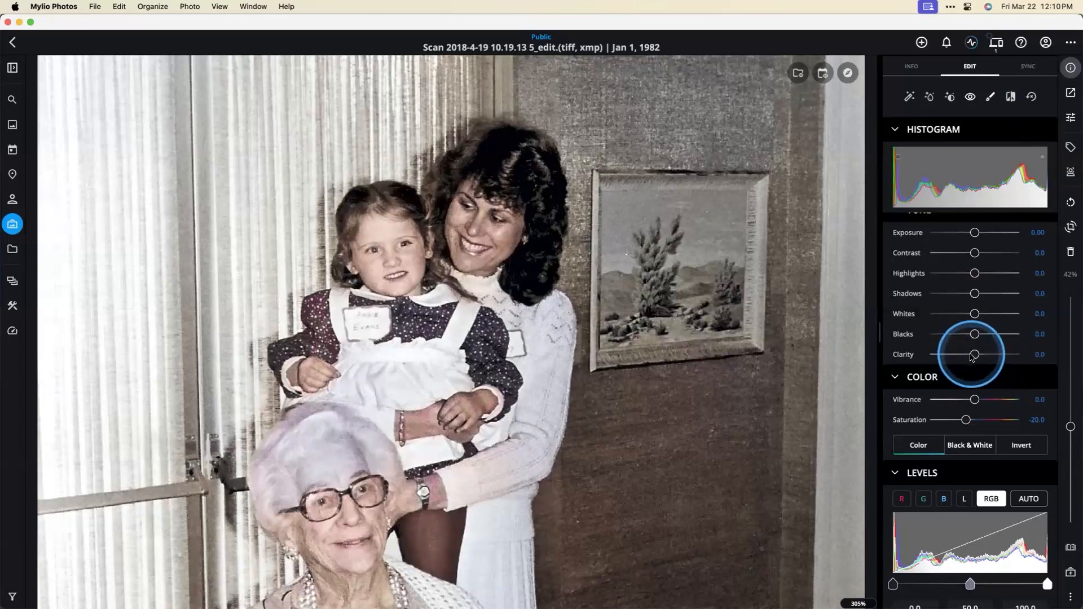